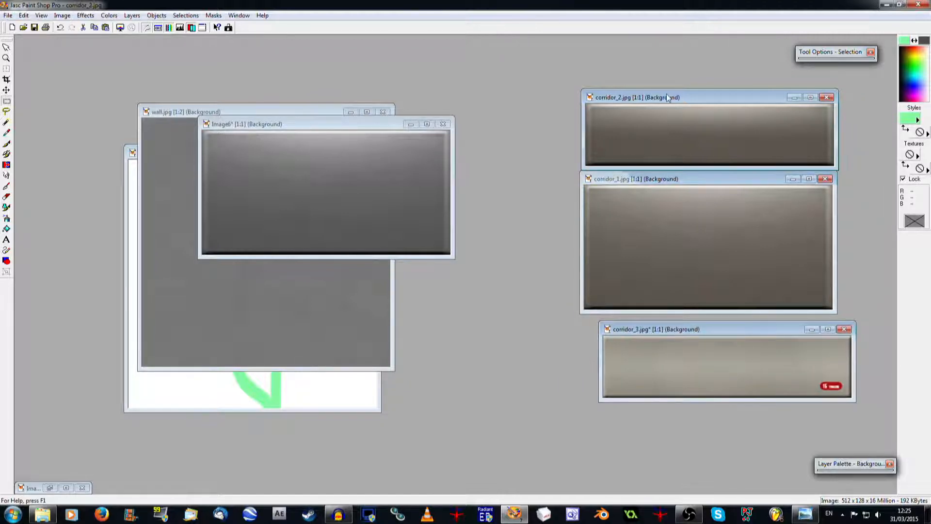
# Paste the copied dark corridor texture as a new layer over corridor_3.jpg and lower that layer's opacity
pyautogui.moveTo(708, 333); pyautogui.dragTo(284, 209)
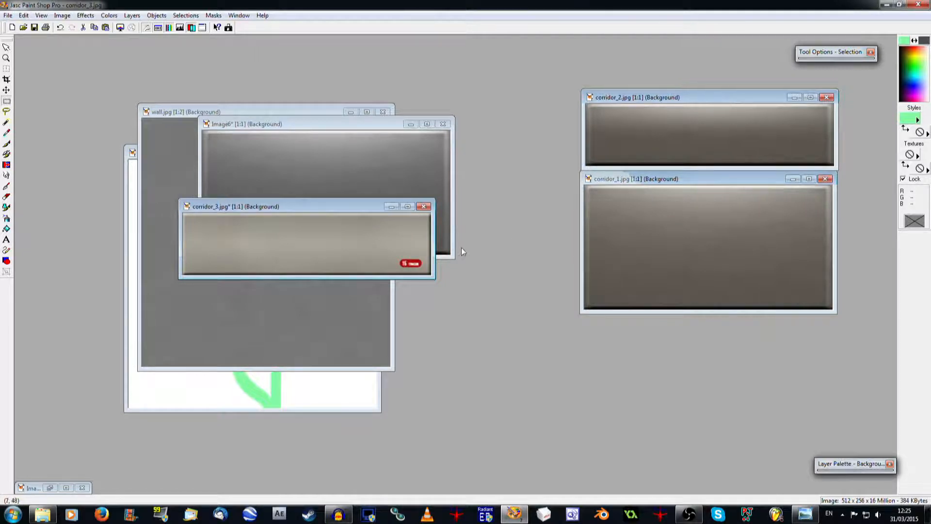
pyautogui.hotkey('ctrl', 'l')
pyautogui.scroll(1, 435, 268)
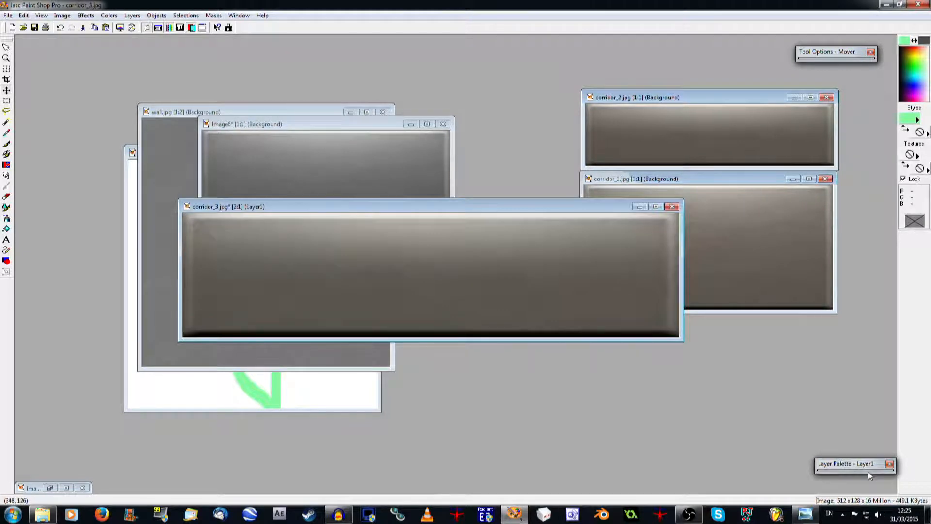
pyautogui.moveTo(857, 460)
pyautogui.moveTo(829, 269); pyautogui.dragTo(797, 269)
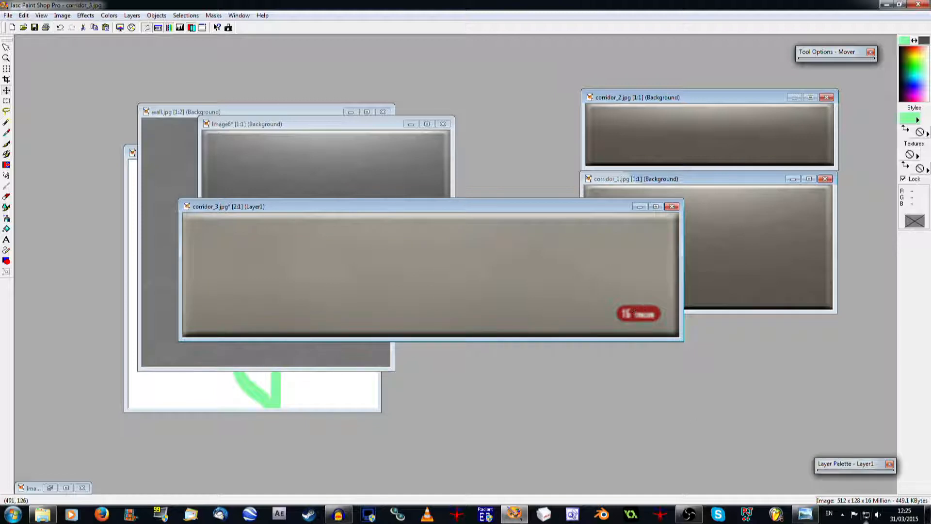
# View the okudagram2.jpg label sheet from the Labels folder in Tutorial References, and return to Paint Shop Pro
pyautogui.click(918, 517)
pyautogui.click(928, 517)
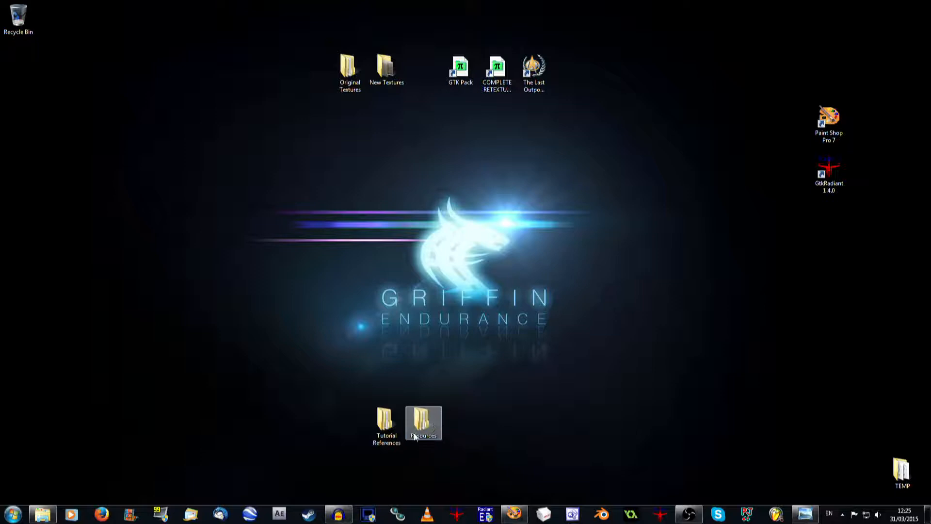
pyautogui.click(393, 422)
pyautogui.doubleClick(392, 416)
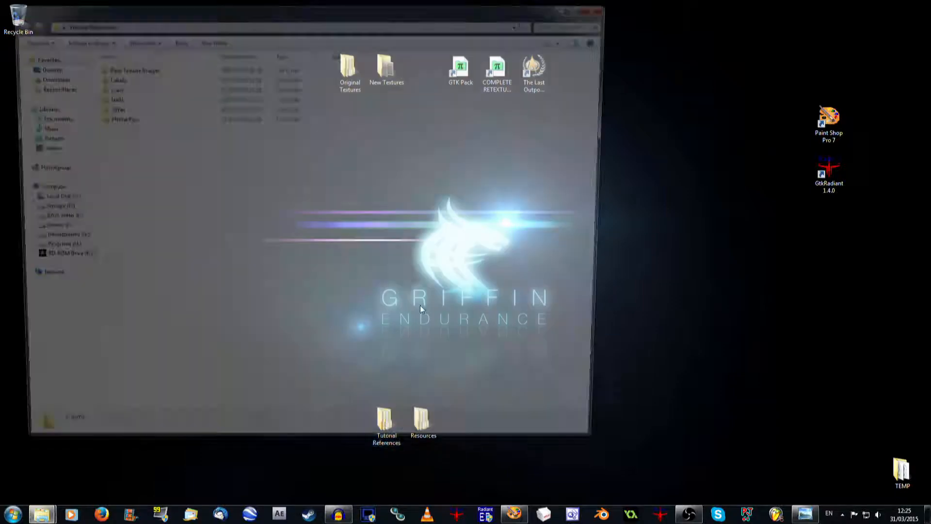
pyautogui.doubleClick(117, 78)
pyautogui.doubleClick(113, 70)
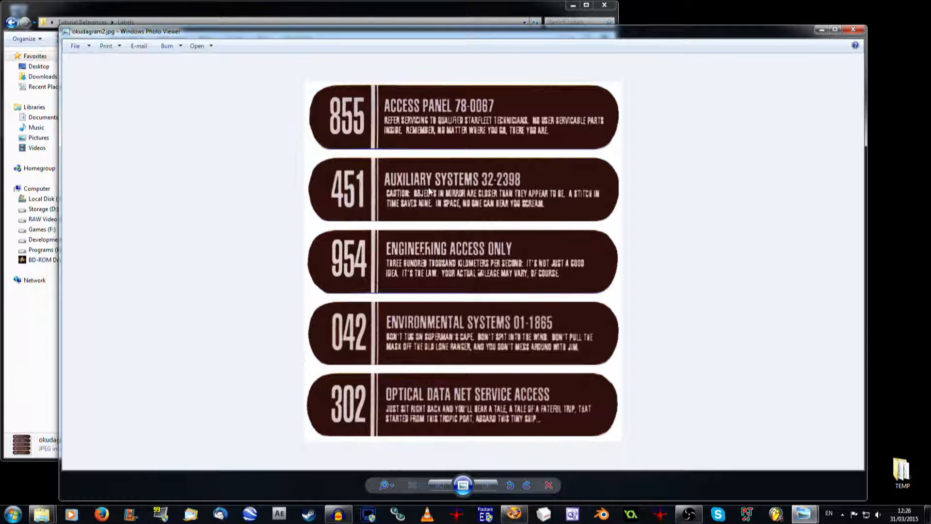
pyautogui.click(853, 31)
pyautogui.click(513, 513)
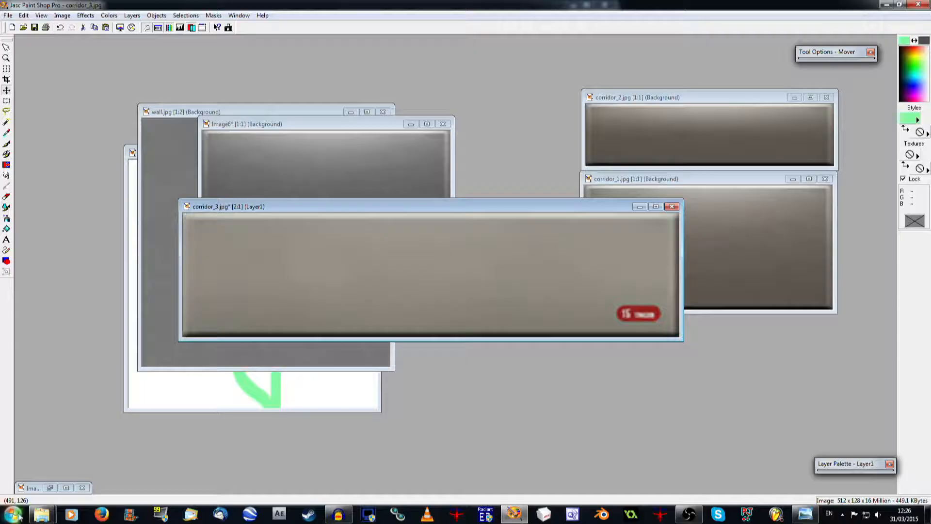
# Open okudagram2.jpg from the Labels folder in Paint Shop Pro
pyautogui.moveTo(38, 518)
pyautogui.click(168, 465)
pyautogui.moveTo(113, 77)
pyautogui.mouseDown()
pyautogui.moveTo(485, 304)
pyautogui.moveTo(684, 396)
pyautogui.mouseUp()
pyautogui.click(711, 16)
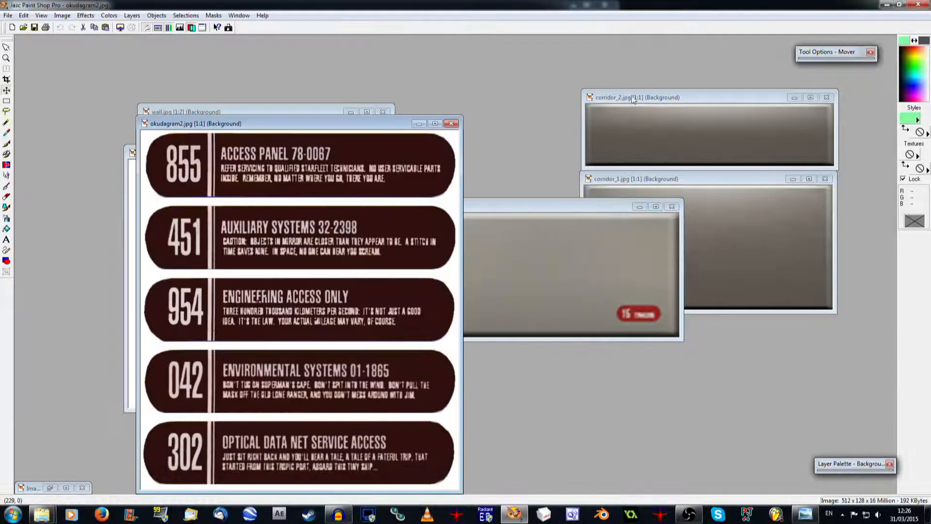
# Crop okudagram2.jpg to the 954 Engineering Access Only label using a rectangular selection without feathering
pyautogui.moveTo(287, 125); pyautogui.dragTo(282, 66)
pyautogui.click(7, 100)
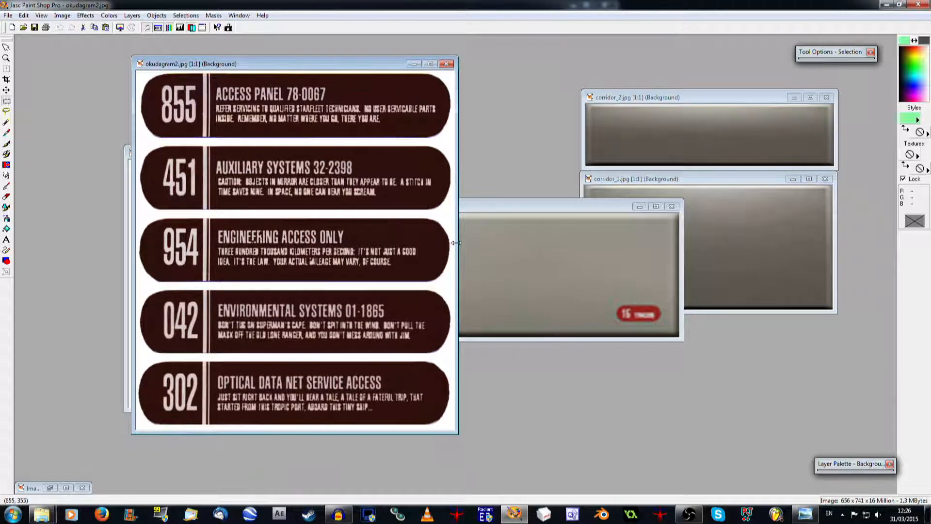
pyautogui.moveTo(456, 242); pyautogui.dragTo(474, 241)
pyautogui.moveTo(805, 48)
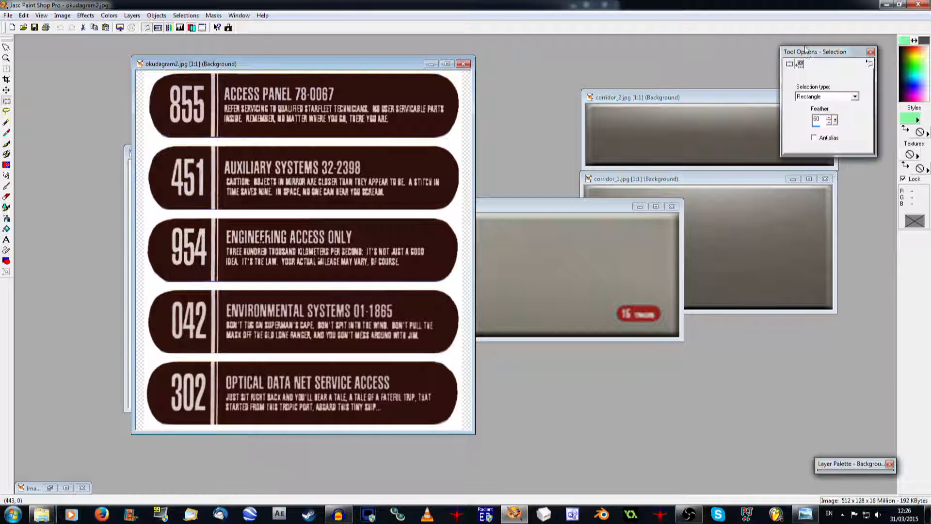
pyautogui.moveTo(835, 120); pyautogui.dragTo(771, 125)
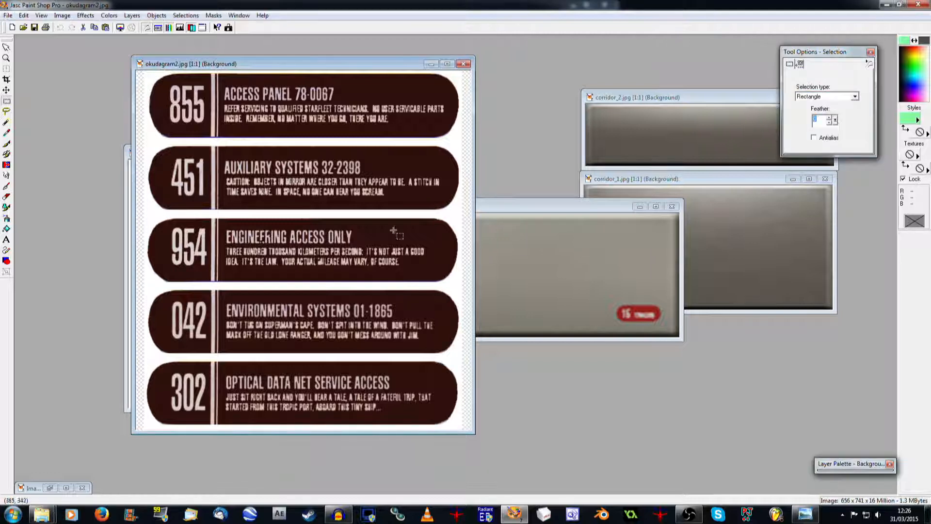
pyautogui.moveTo(144, 214); pyautogui.dragTo(461, 286)
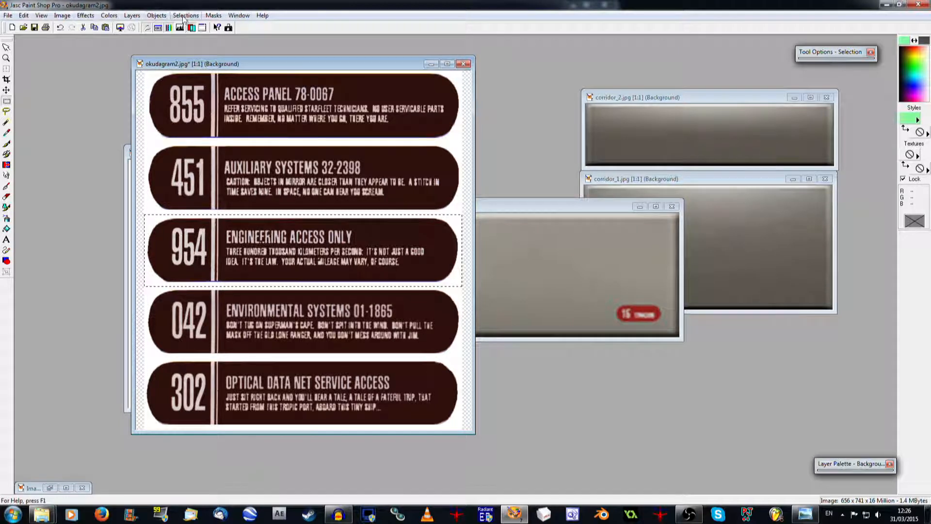
pyautogui.click(72, 16)
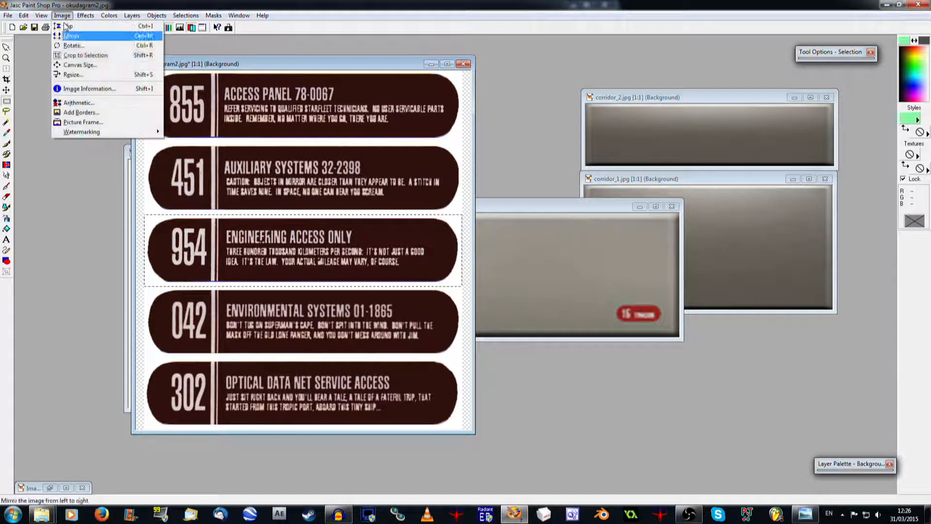
pyautogui.click(84, 54)
pyautogui.moveTo(439, 65); pyautogui.dragTo(380, 128)
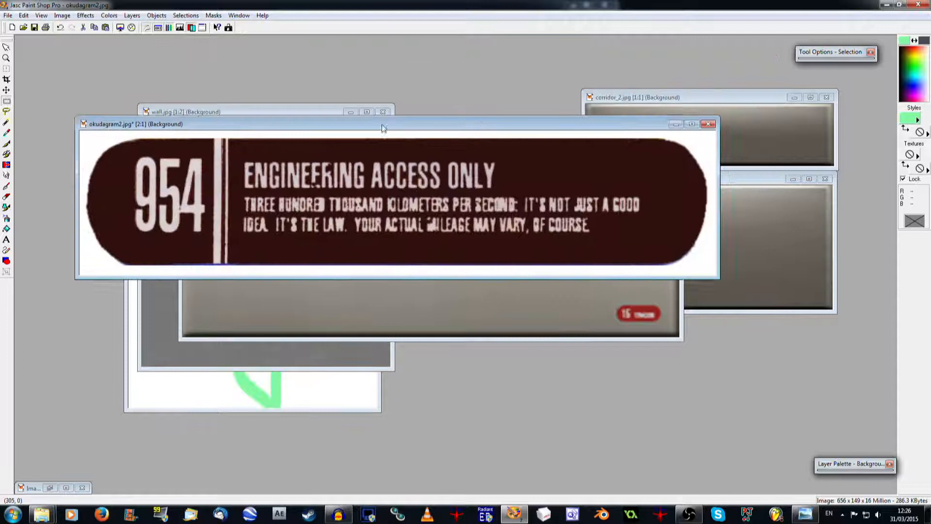
# Cover the cropped 954 label with a new black-filled layer and reduce that layer's opacity to 58
pyautogui.click(908, 119)
pyautogui.click(438, 173)
pyautogui.click(410, 349)
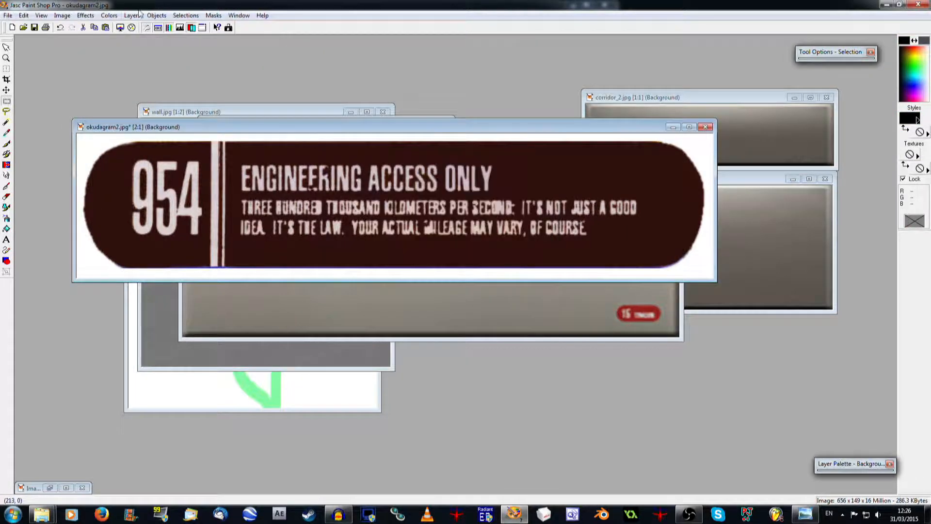
pyautogui.click(131, 16)
pyautogui.click(134, 24)
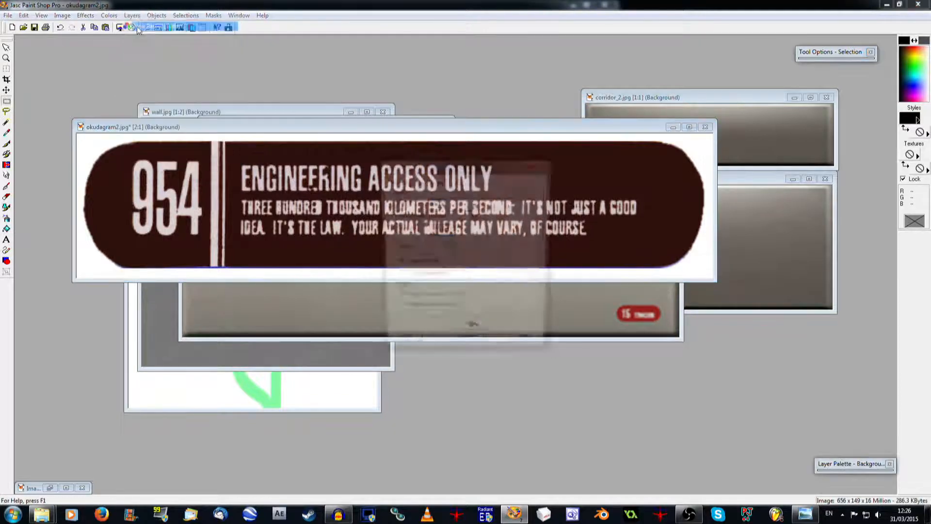
pyautogui.press('Return')
pyautogui.click(7, 229)
pyautogui.click(439, 250)
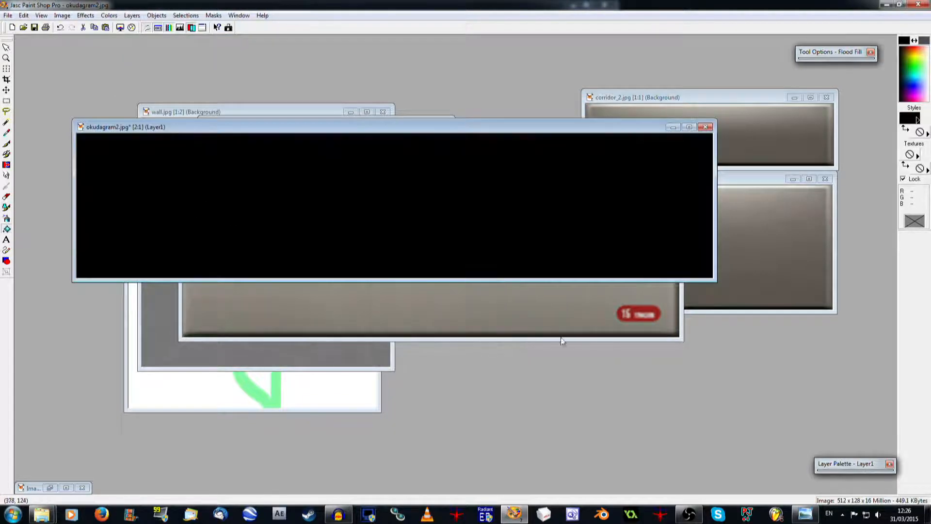
pyautogui.moveTo(859, 465)
pyautogui.moveTo(828, 266); pyautogui.dragTo(810, 266)
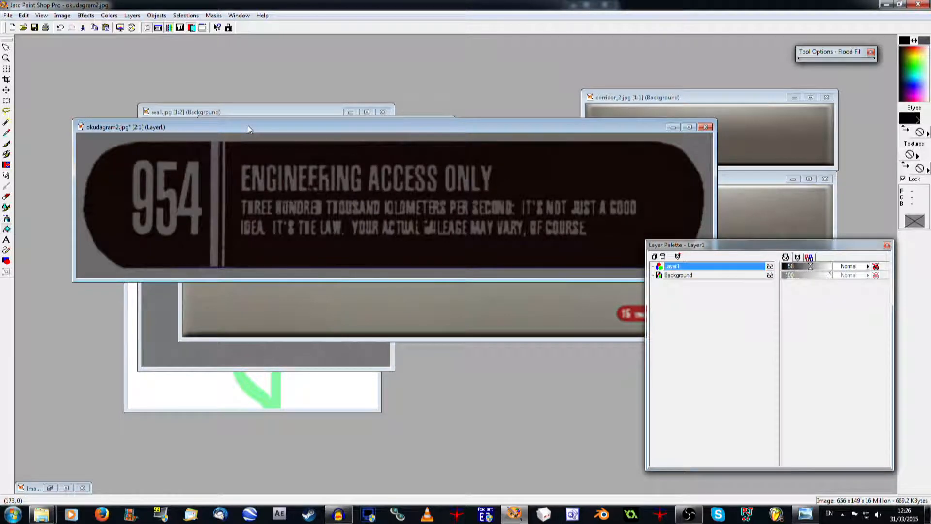
# Hide the black layer, sample the label's dark red as both foreground and background colour, and show the layer again
pyautogui.click(770, 266)
pyautogui.click(7, 131)
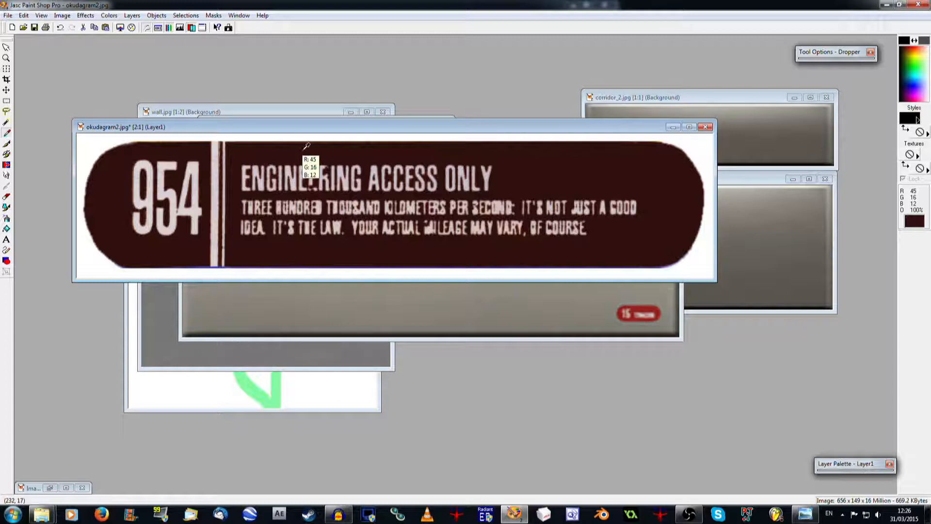
pyautogui.click(307, 146)
pyautogui.rightClick(307, 146)
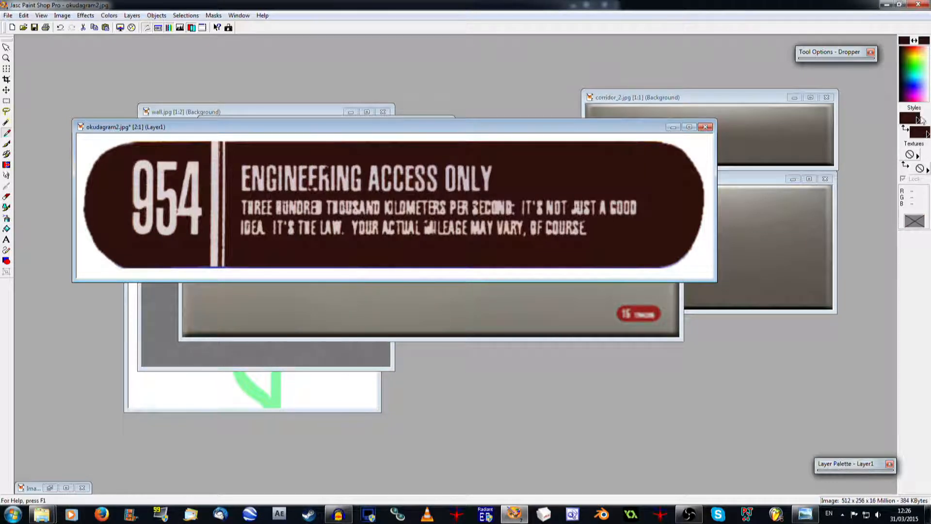
pyautogui.moveTo(865, 470)
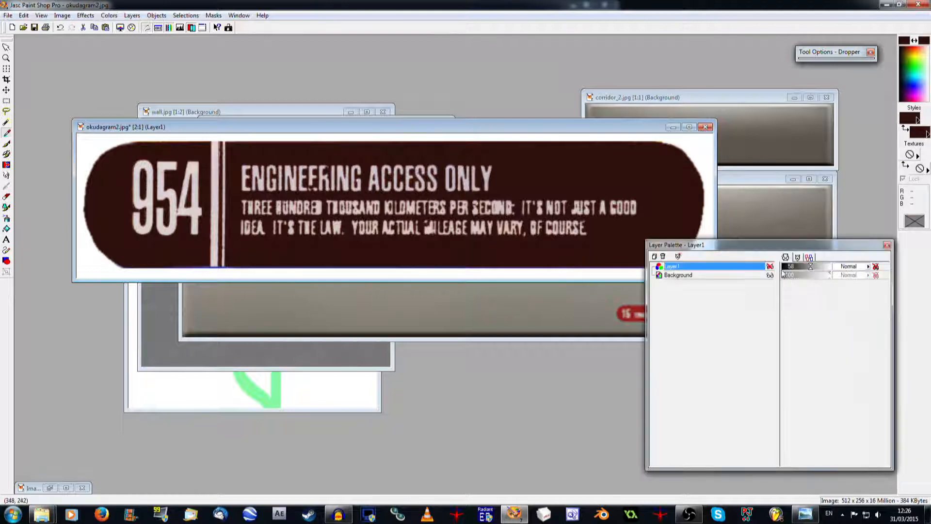
pyautogui.click(771, 268)
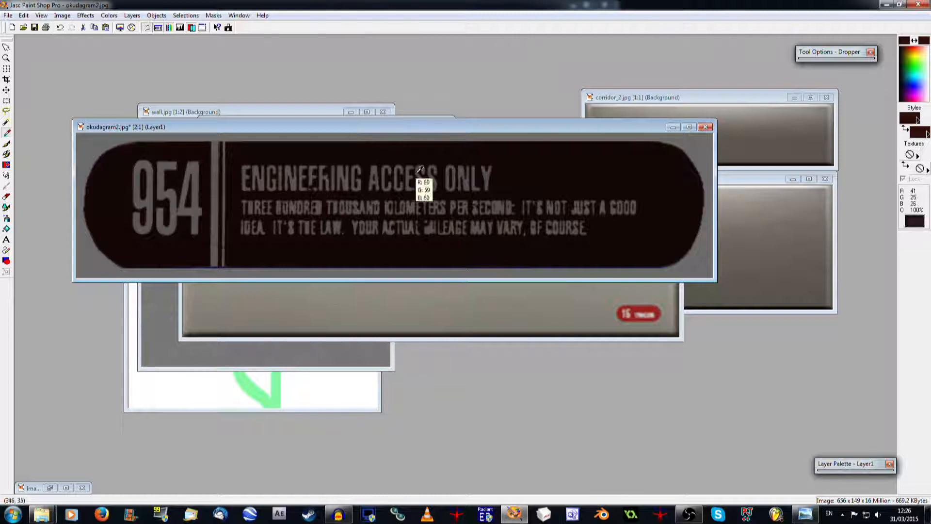
# Draw a dark red vector rectangle with line width 1 as a horizontal band across the label's full width
pyautogui.click(6, 261)
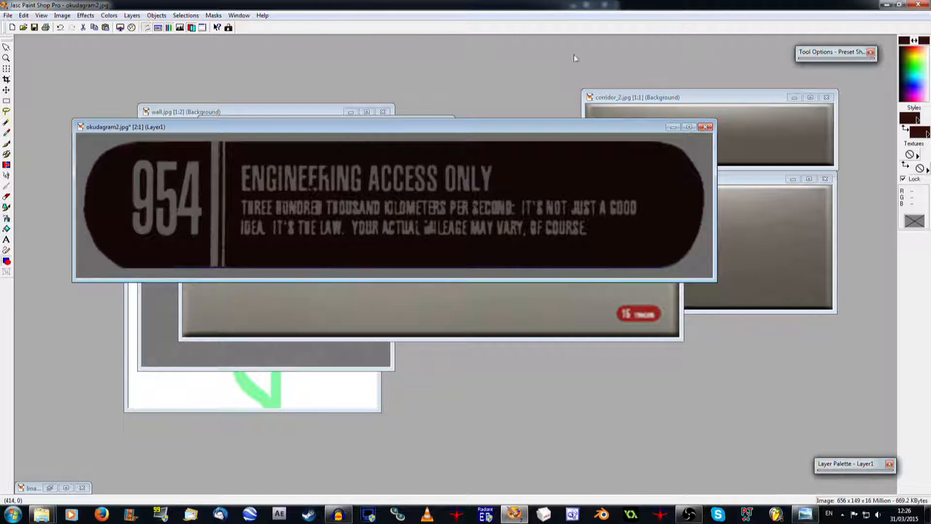
pyautogui.moveTo(823, 63)
pyautogui.moveTo(85, 190); pyautogui.dragTo(707, 227)
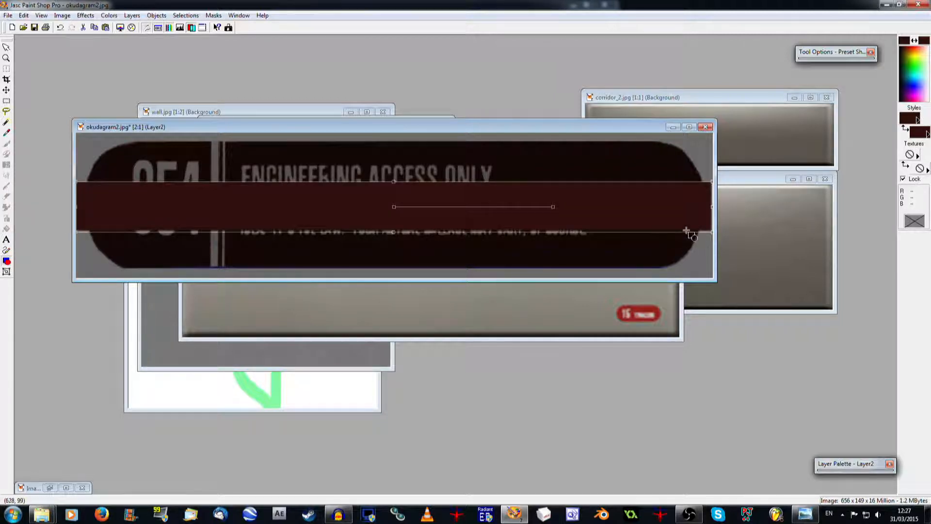
pyautogui.hotkey('ctrl', 'z')
pyautogui.moveTo(842, 57)
pyautogui.click(848, 115)
pyautogui.moveTo(846, 116); pyautogui.dragTo(824, 118)
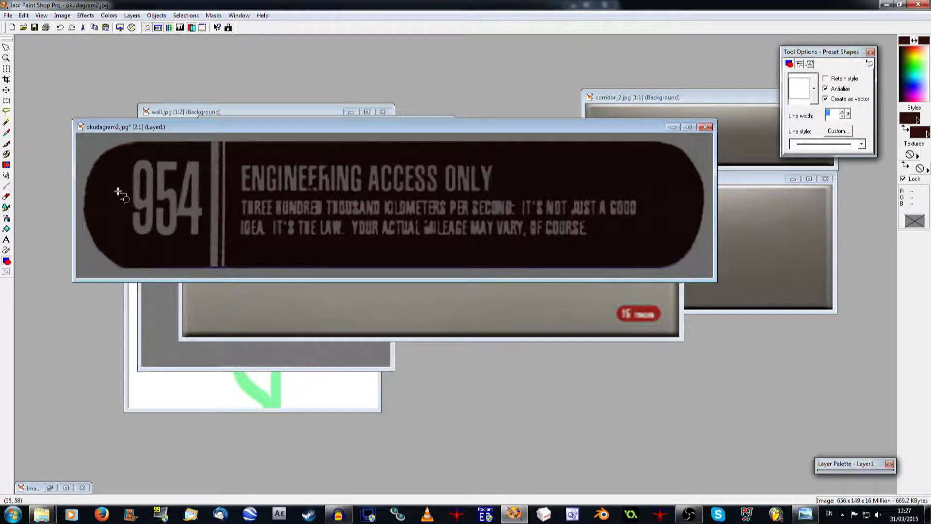
pyautogui.moveTo(88, 190); pyautogui.dragTo(705, 222)
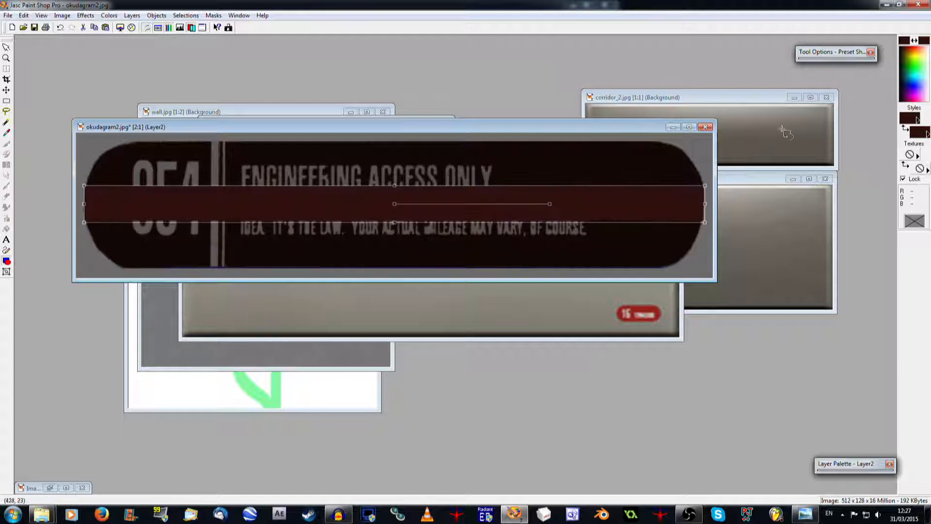
# Draw a dark red ellipse over the rounded left end of the 954 label
pyautogui.moveTo(833, 55)
pyautogui.click(815, 89)
pyautogui.click(759, 121)
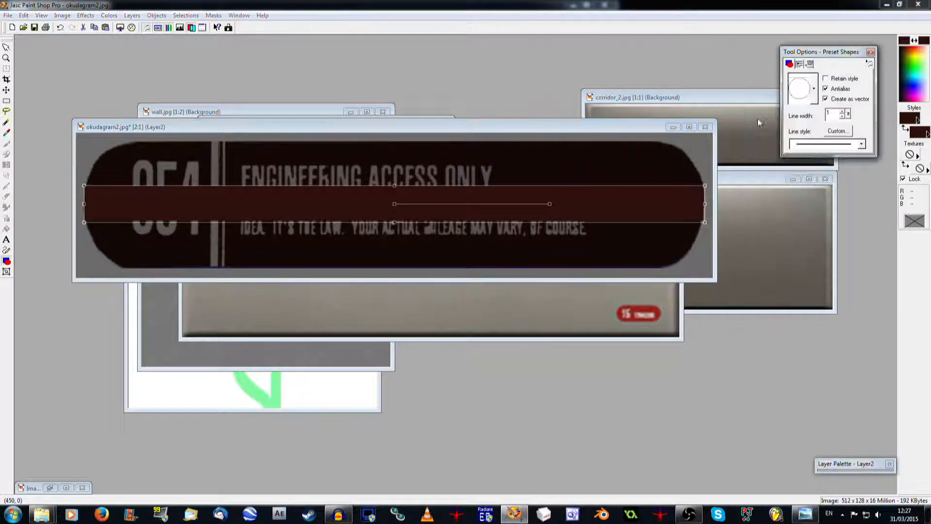
pyautogui.scroll(1, 118, 179)
pyautogui.scroll(3, 118, 180)
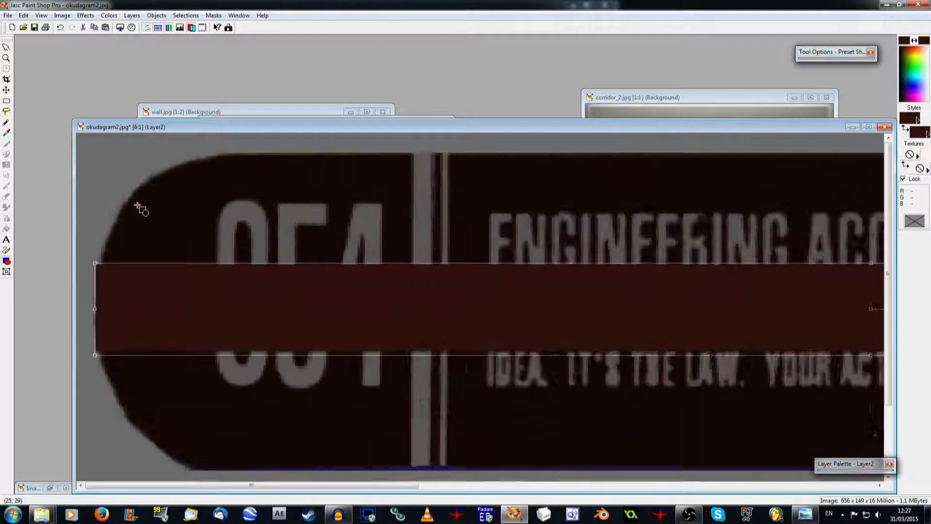
pyautogui.moveTo(119, 165); pyautogui.dragTo(357, 408)
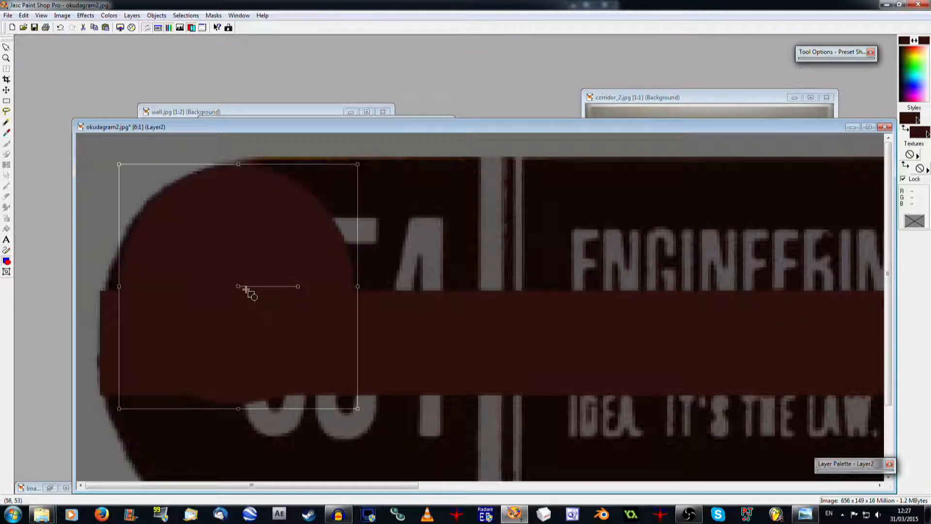
# Move and stretch the ellipse to match the upper curve of the label's rounded left end
pyautogui.moveTo(237, 286)
pyautogui.mouseDown()
pyautogui.moveTo(245, 279)
pyautogui.moveTo(221, 280)
pyautogui.mouseUp()
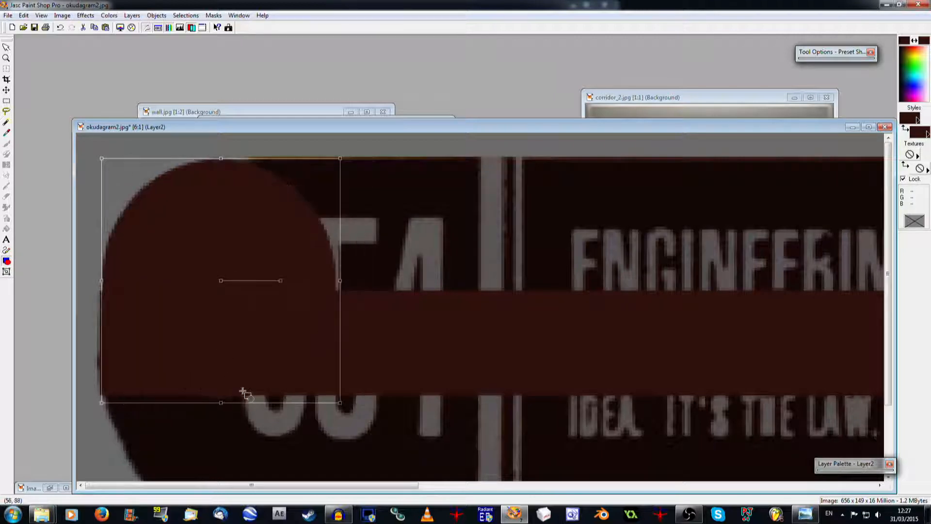
pyautogui.moveTo(220, 403); pyautogui.dragTo(221, 429)
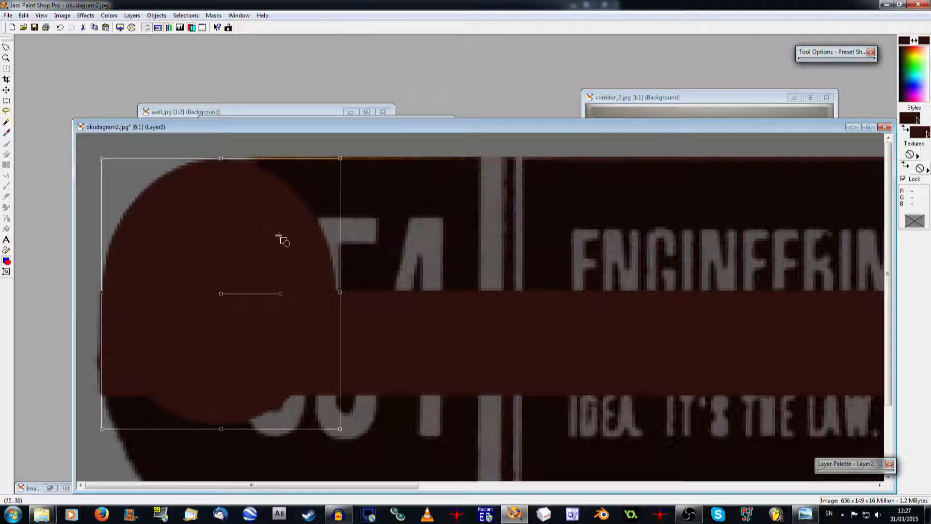
pyautogui.moveTo(341, 290); pyautogui.dragTo(363, 292)
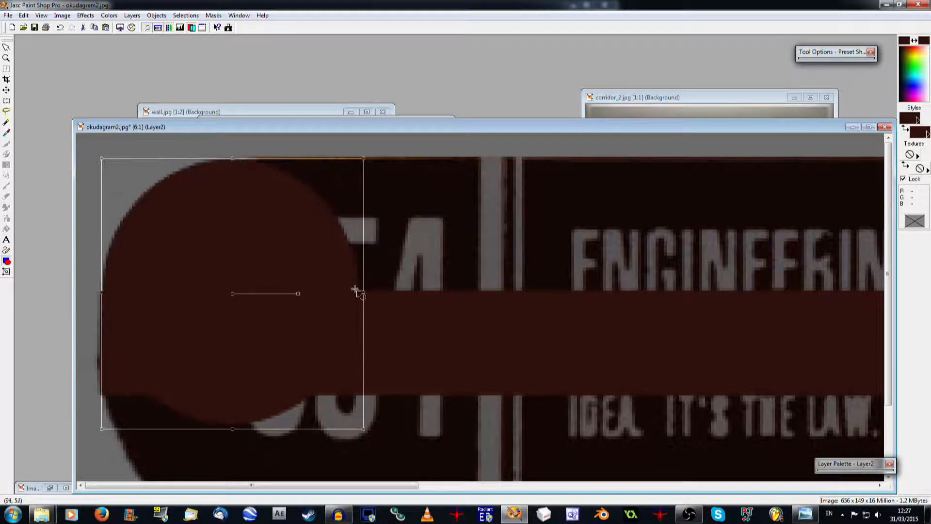
pyautogui.click(228, 249)
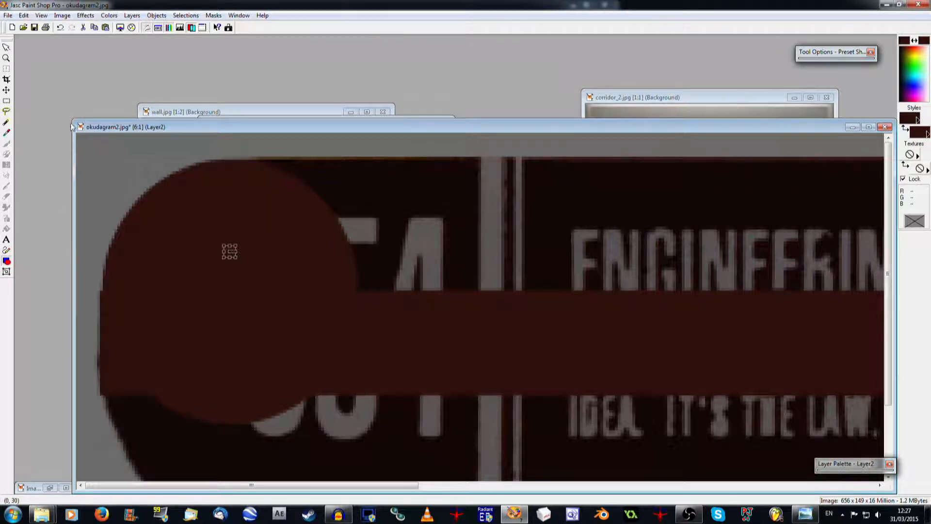
pyautogui.click(239, 311)
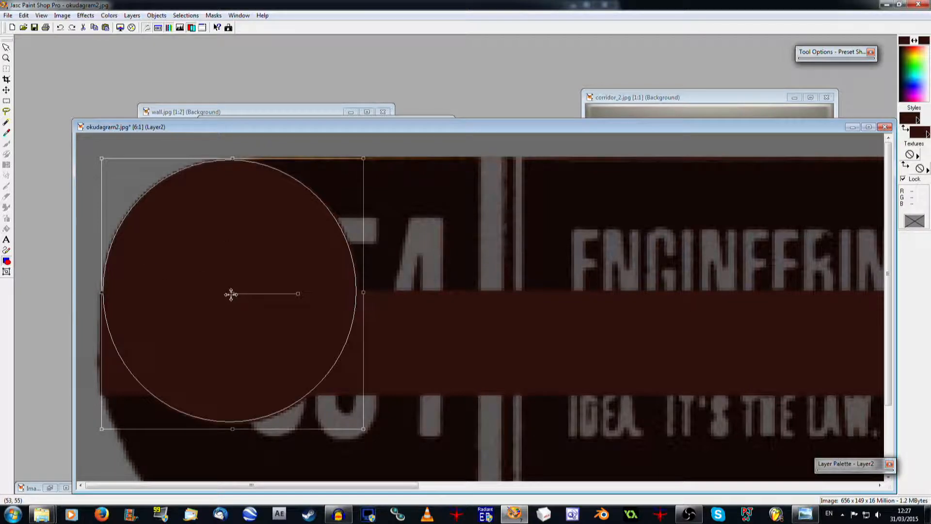
pyautogui.moveTo(229, 294); pyautogui.dragTo(231, 294)
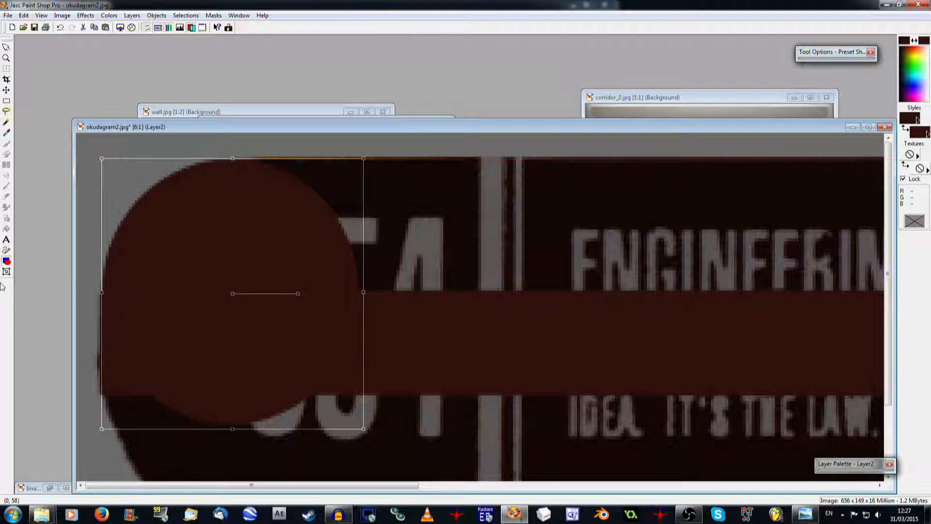
# Draw a dark red vector rectangle over the label's body, starting at the upper edge where the rounded left end stops
pyautogui.scroll(-1, 449, 272)
pyautogui.moveTo(826, 68)
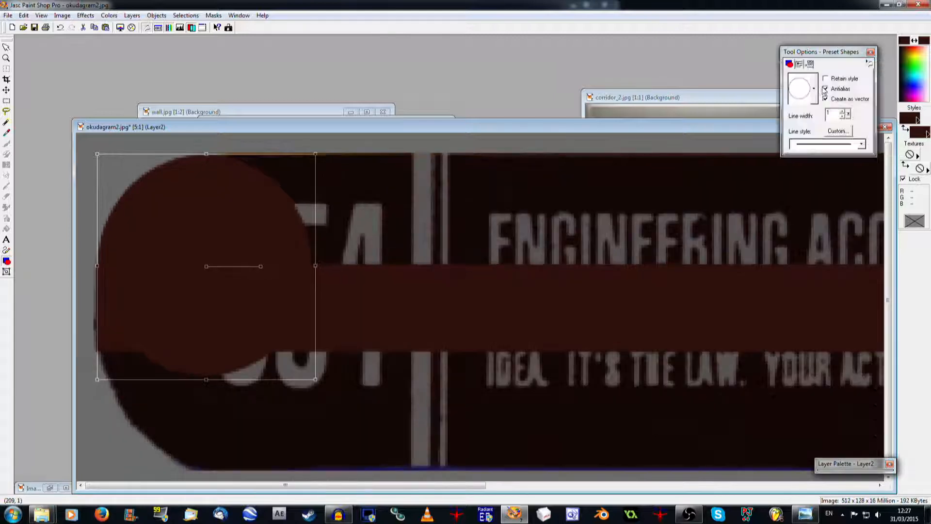
pyautogui.click(814, 88)
pyautogui.click(787, 116)
pyautogui.click(813, 89)
pyautogui.click(800, 119)
pyautogui.moveTo(214, 156); pyautogui.dragTo(753, 413)
pyautogui.scroll(-1, 605, 272)
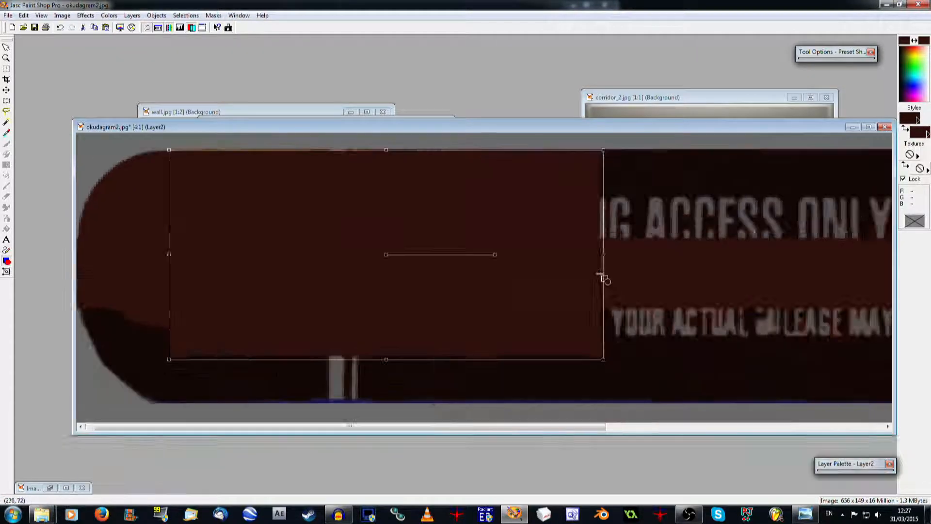
# Move and stretch the rectangle to fill the label's full height and reach the start of the rounded right end
pyautogui.scroll(-1, 605, 273)
pyautogui.moveTo(483, 304); pyautogui.dragTo(880, 323)
pyautogui.moveTo(711, 316); pyautogui.dragTo(578, 306)
pyautogui.moveTo(558, 355); pyautogui.dragTo(677, 356)
pyautogui.moveTo(419, 241); pyautogui.dragTo(815, 262)
pyautogui.scroll(-1, 791, 264)
pyautogui.scroll(2, 156, 187)
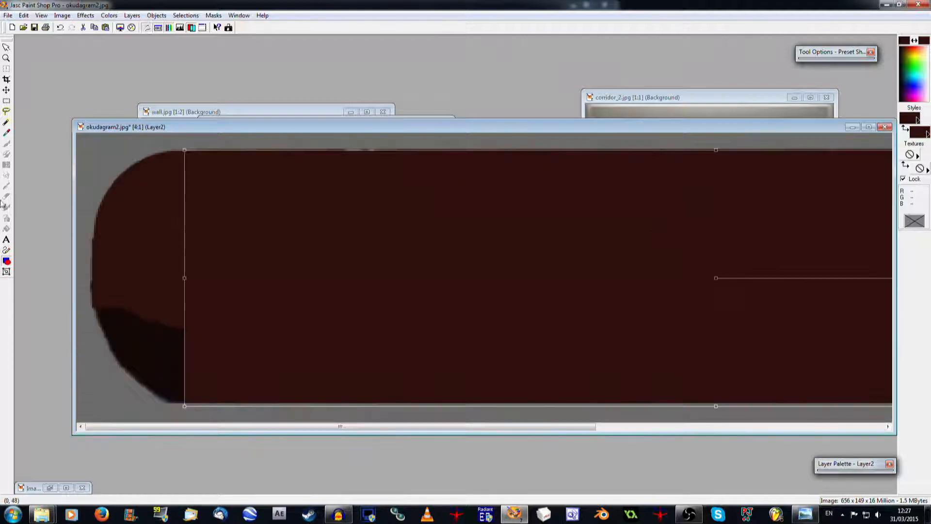
# Copy the left-end ellipse, paste it as a new vector selection, and fit it to the label's lower left curve
pyautogui.click(7, 272)
pyautogui.click(131, 224)
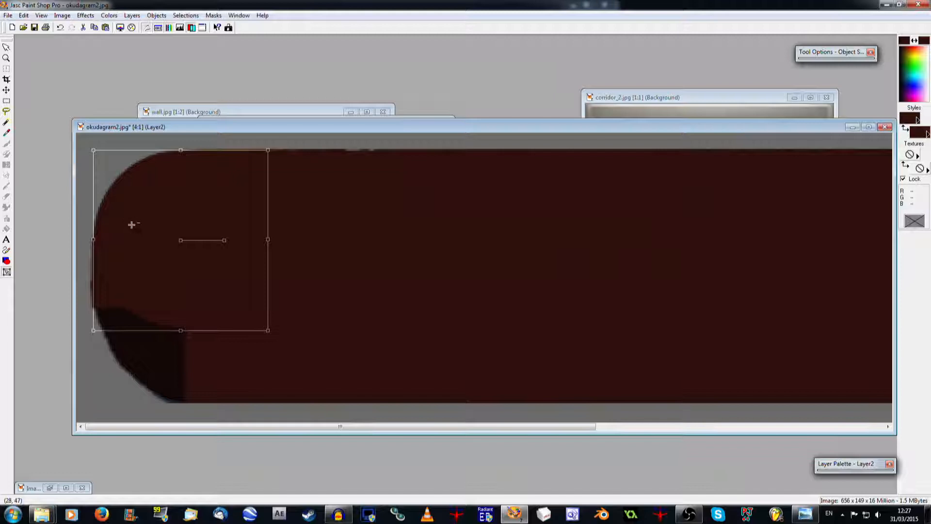
pyautogui.click(23, 15)
pyautogui.moveTo(49, 98)
pyautogui.click(192, 156)
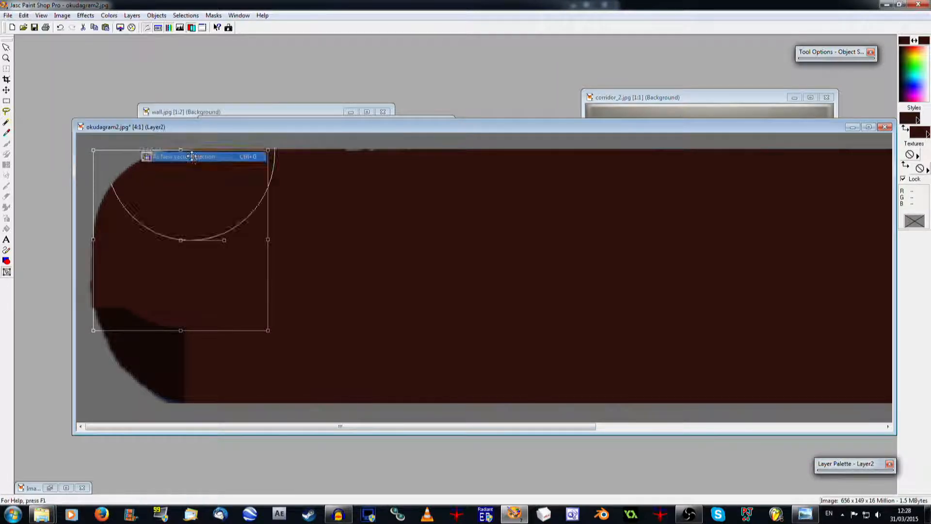
pyautogui.click(183, 317)
pyautogui.scroll(2, 212, 353)
pyautogui.moveTo(210, 378); pyautogui.dragTo(110, 249)
pyautogui.click(414, 255)
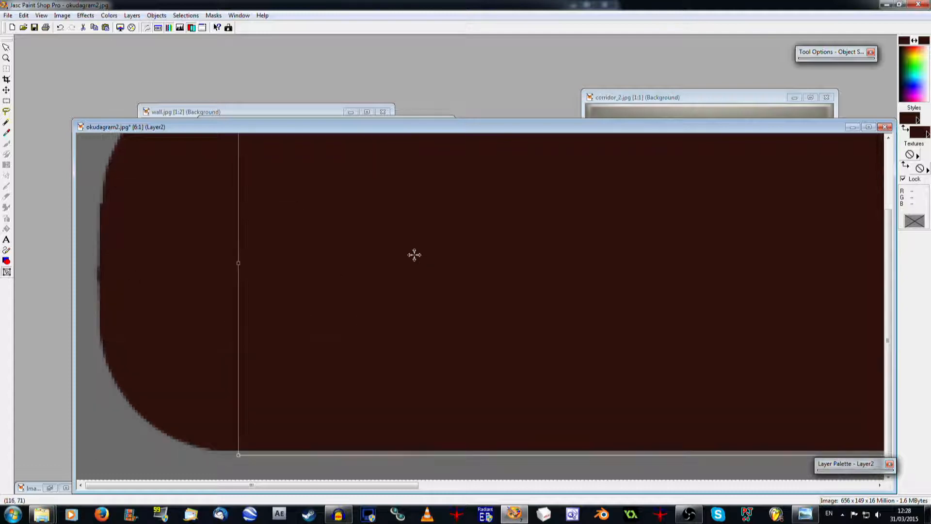
pyautogui.click(103, 272)
pyautogui.scroll(-4, 691, 325)
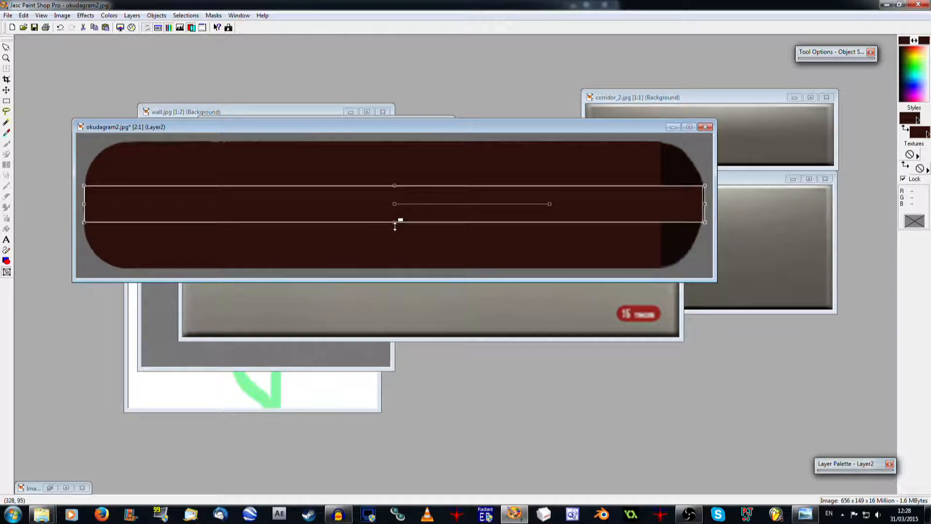
pyautogui.click(390, 248)
pyautogui.click(685, 255)
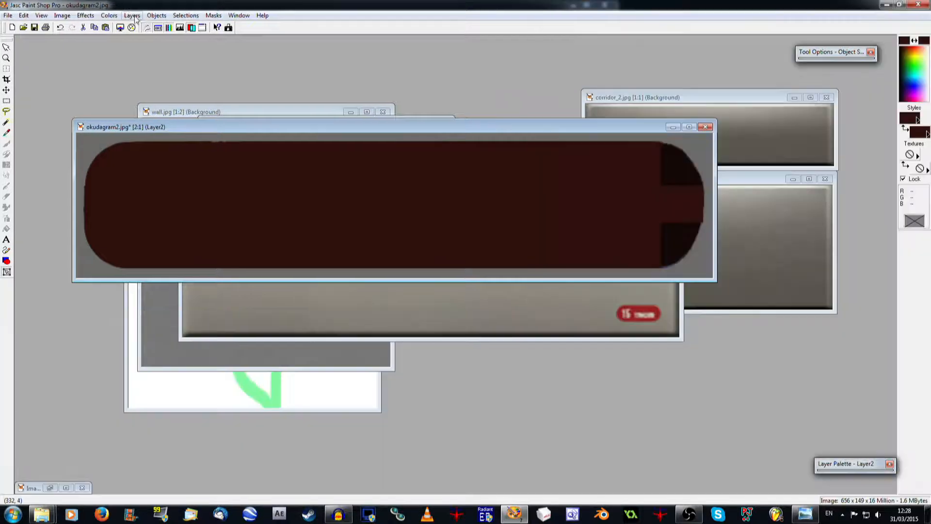
# Duplicate Layer2 and mirror the copy horizontally to form the label's rounded right end
pyautogui.click(131, 15)
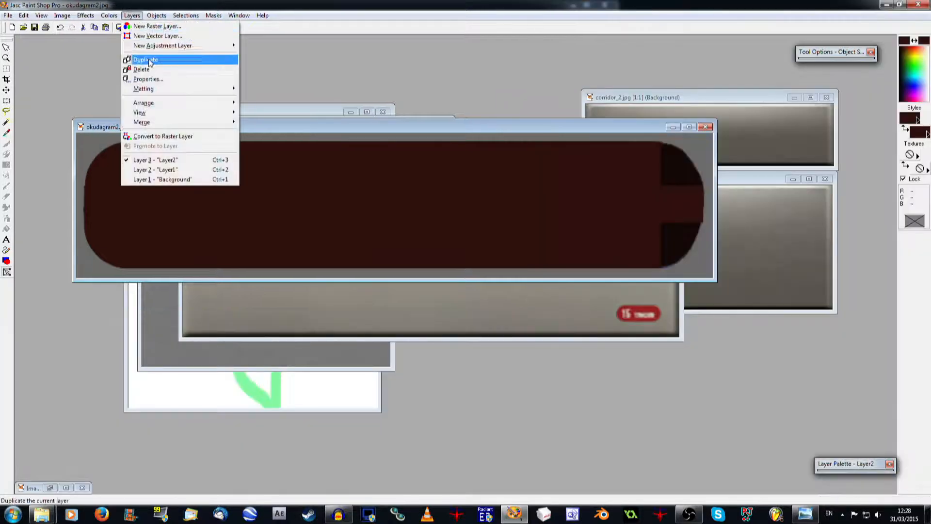
pyautogui.click(149, 59)
pyautogui.click(62, 15)
pyautogui.click(71, 33)
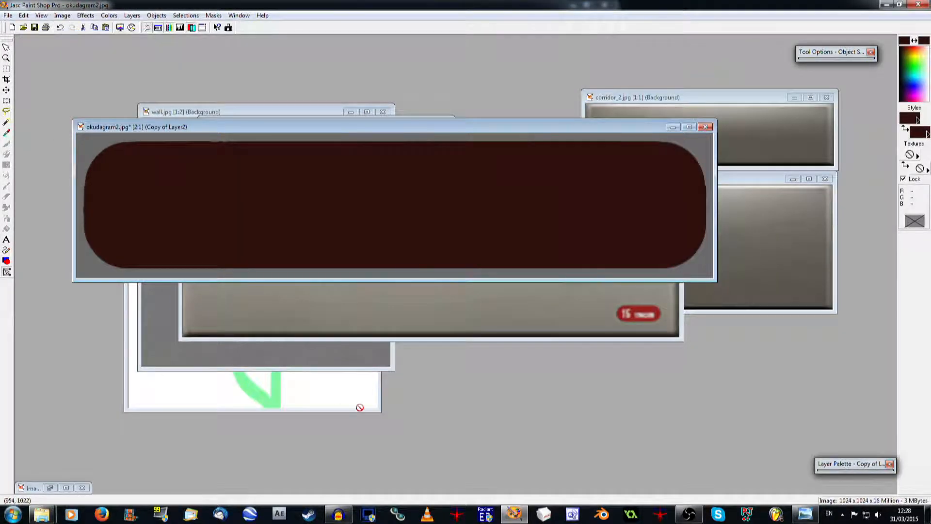
# Hide Layer1 and the Background layer so only the dark red shapes show
pyautogui.moveTo(863, 464)
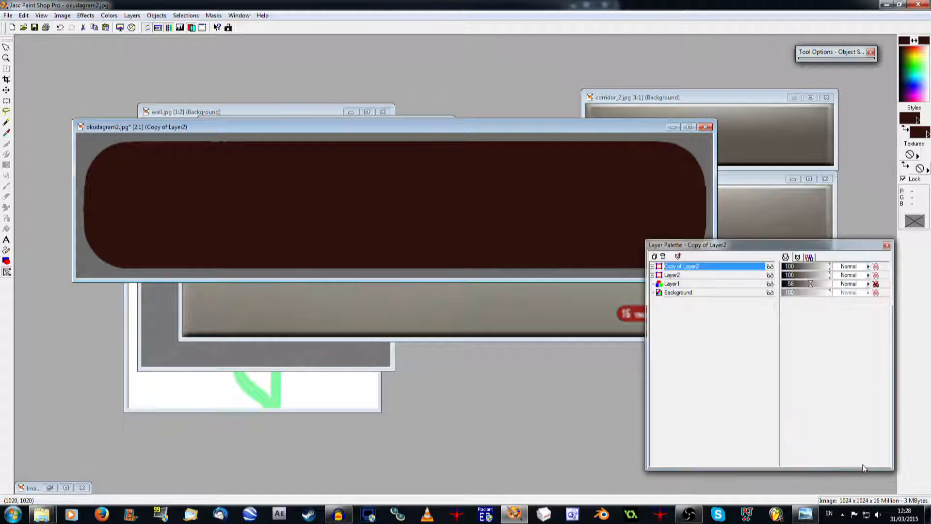
pyautogui.click(770, 284)
pyautogui.click(770, 292)
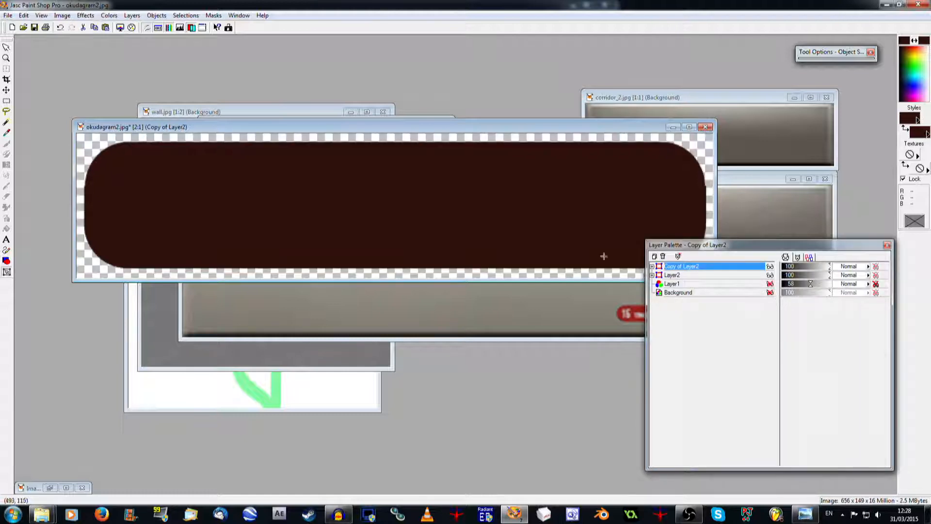
# Try merging the visible layers, and undo the merge after inspecting the outline of the rounded right end
pyautogui.click(133, 15)
pyautogui.moveTo(155, 121)
pyautogui.click(274, 121)
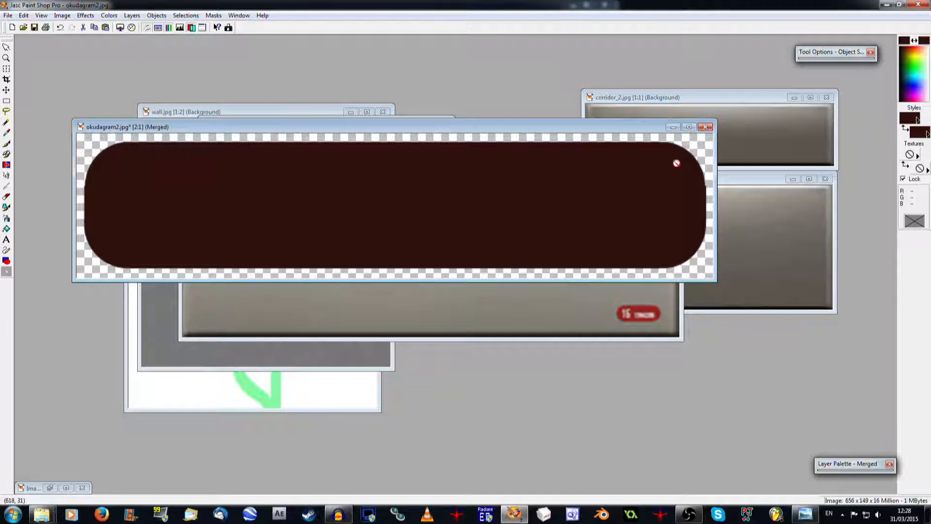
pyautogui.scroll(4, 636, 207)
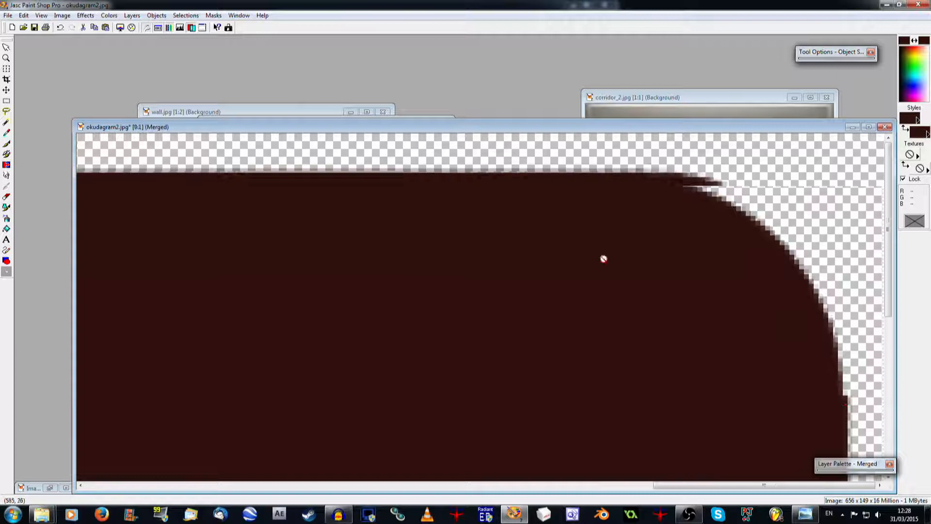
pyautogui.scroll(-8, 475, 220)
pyautogui.scroll(2, 370, 194)
pyautogui.scroll(-1, 373, 198)
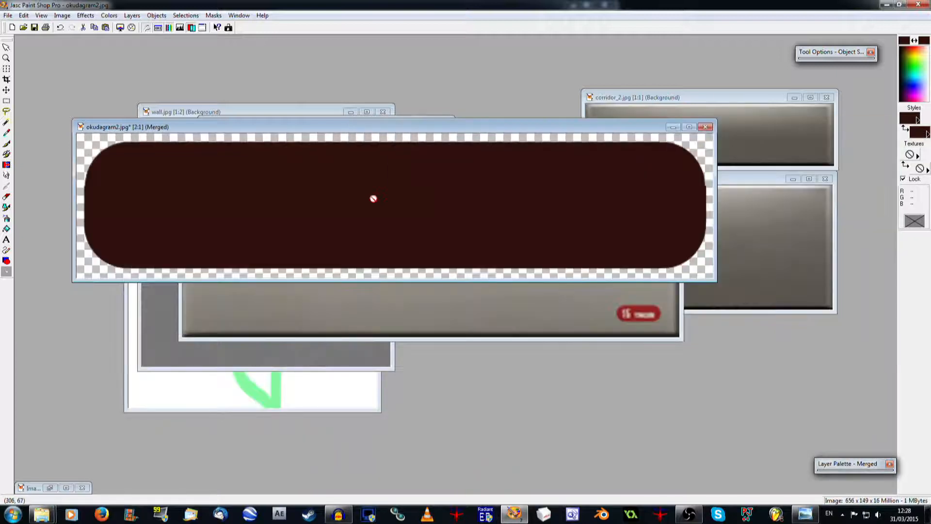
pyautogui.hotkey('ctrl', 'z')
# Hide Copy of Layer2, shorten the right end of Layer2's horizontal band slightly, and show the copy again
pyautogui.moveTo(865, 469)
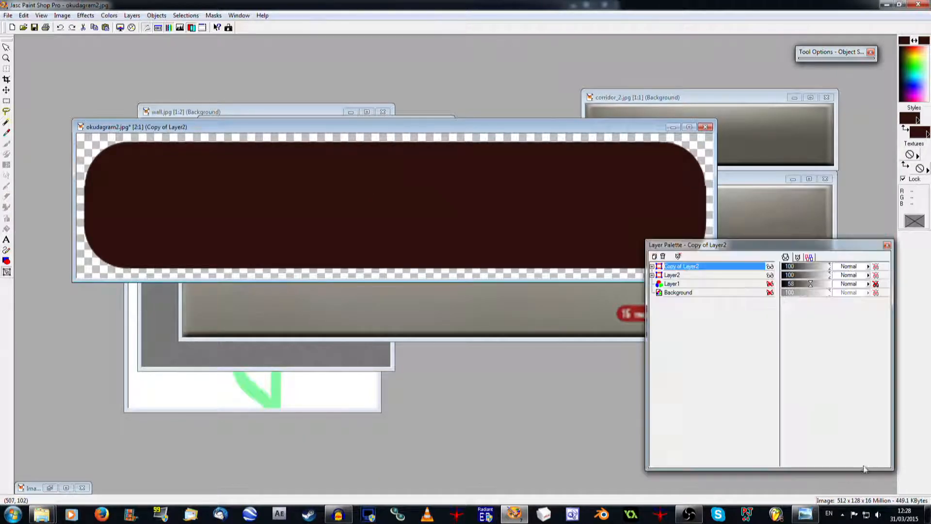
pyautogui.click(690, 276)
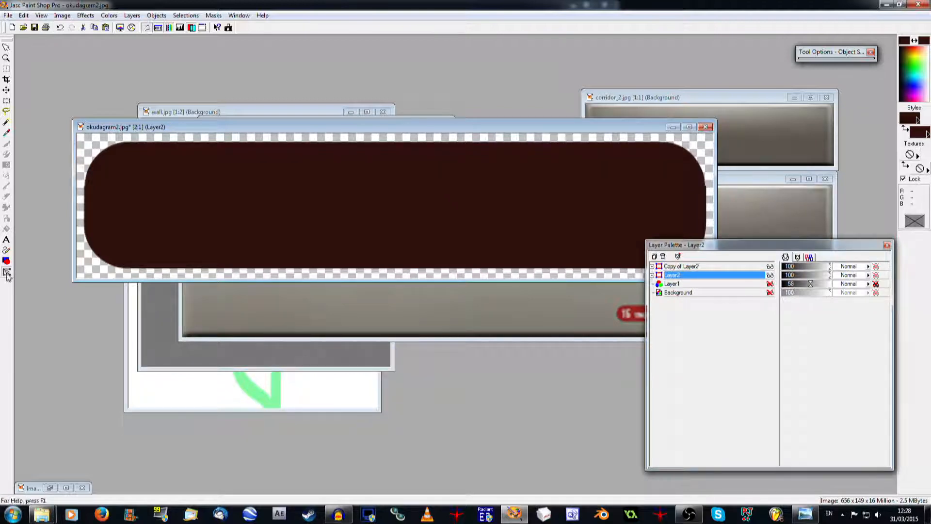
pyautogui.click(771, 266)
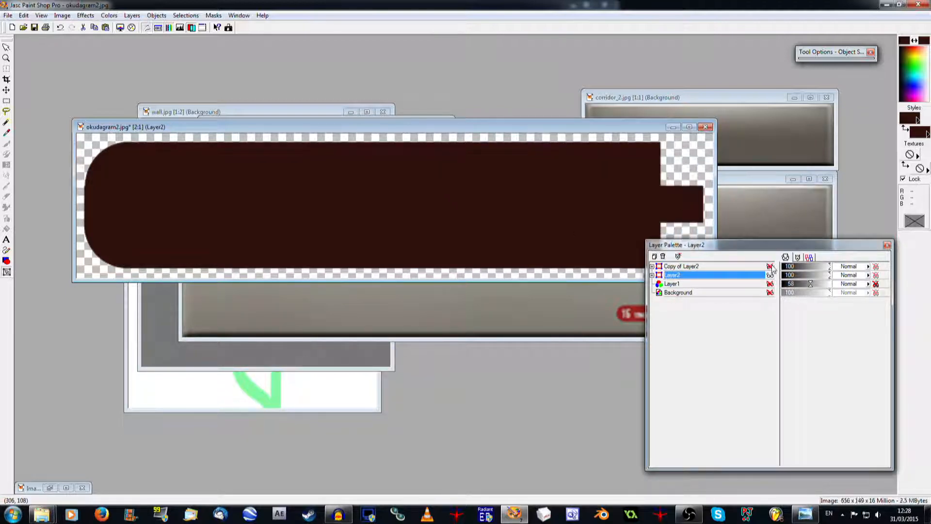
pyautogui.click(692, 201)
pyautogui.moveTo(708, 205); pyautogui.dragTo(697, 205)
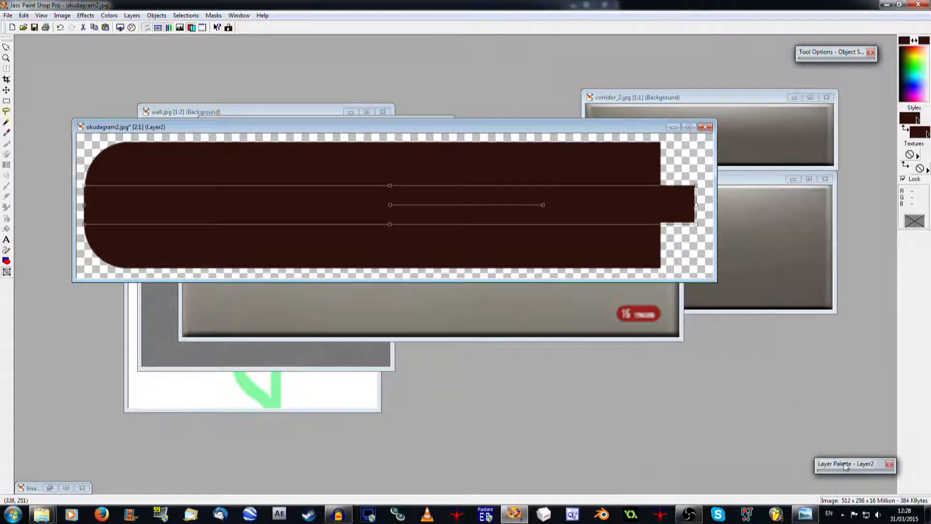
pyautogui.moveTo(847, 465)
pyautogui.click(770, 267)
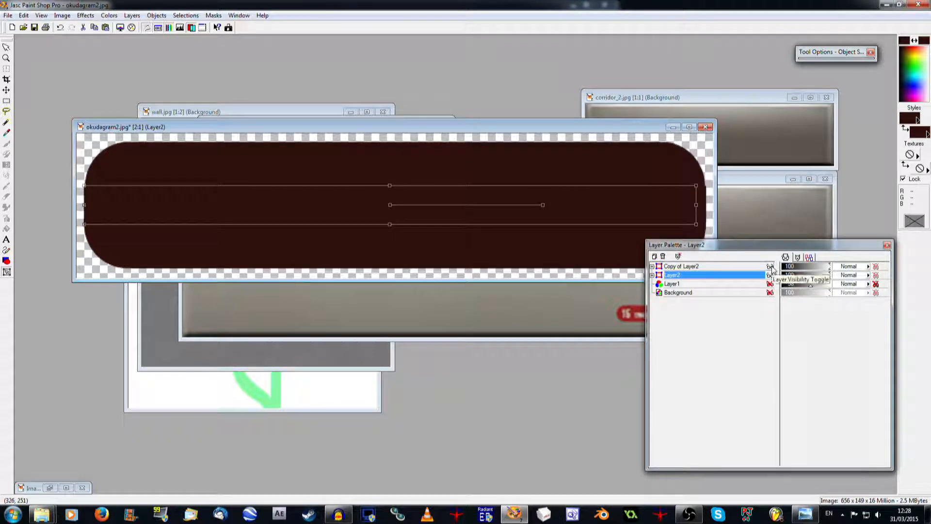
# Readjust the horizontal band on Layer2 so its right end sits flush with the label's right edge
pyautogui.click(703, 212)
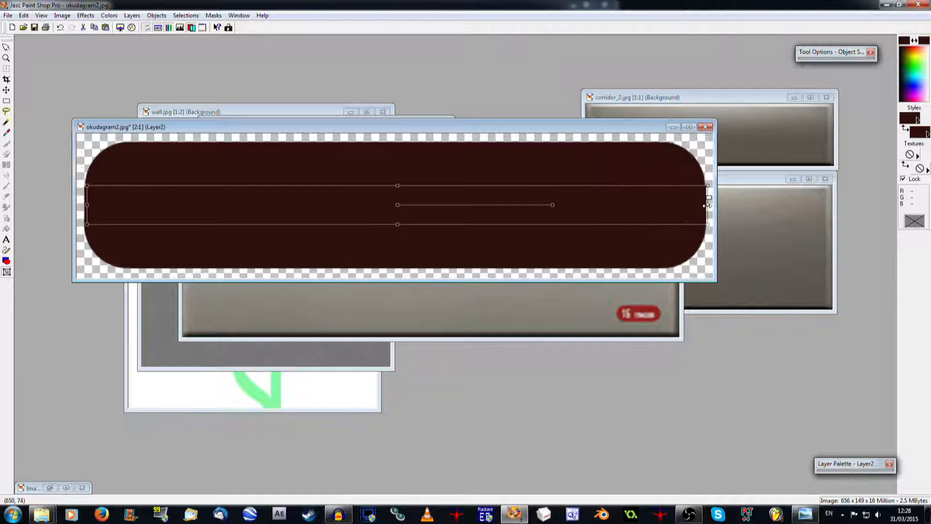
pyautogui.scroll(9, 703, 204)
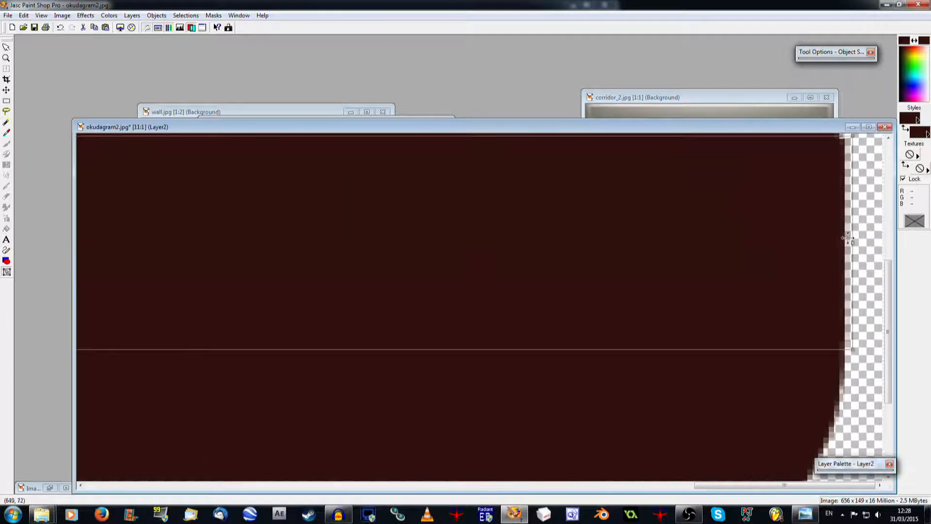
pyautogui.click(850, 241)
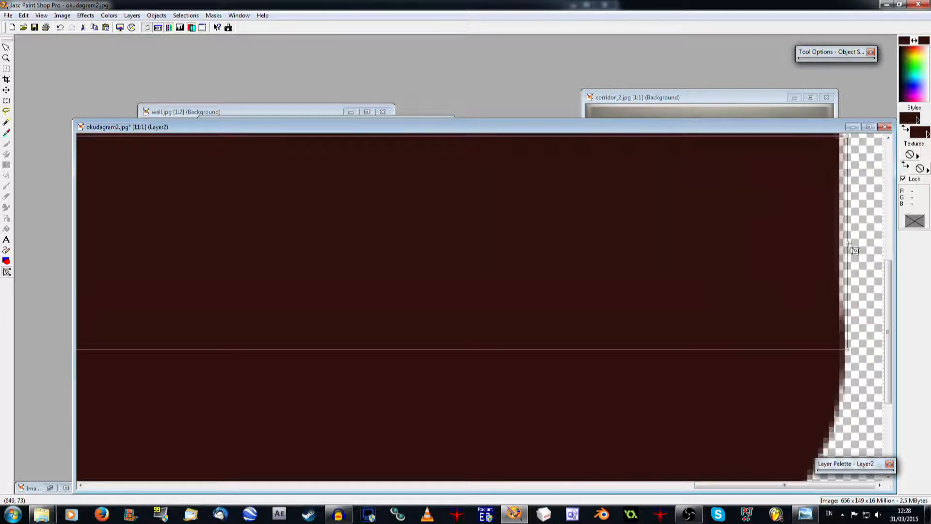
pyautogui.scroll(-4, 760, 262)
pyautogui.scroll(-2, 759, 262)
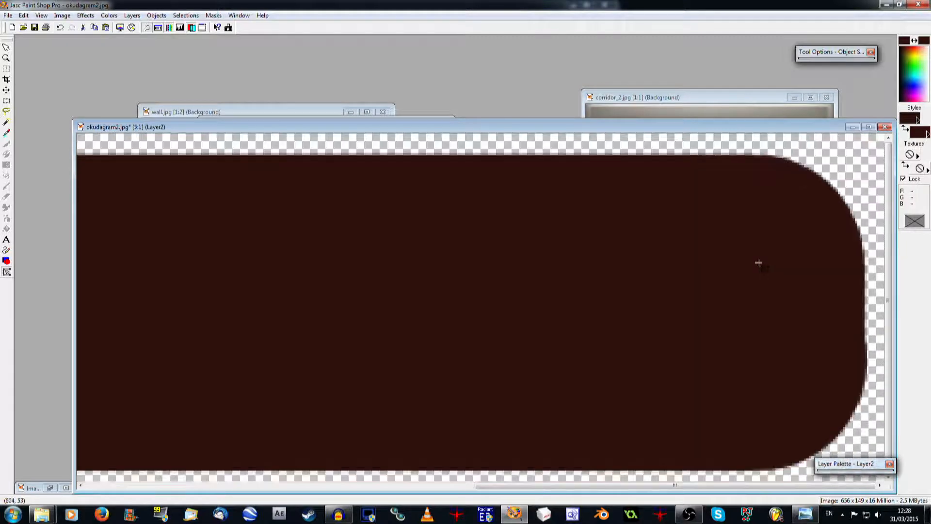
pyautogui.scroll(-3, 796, 195)
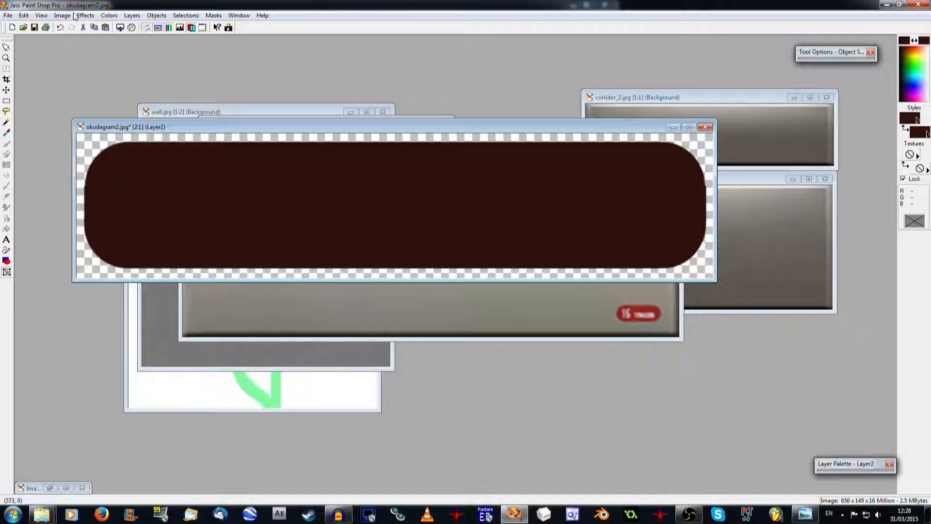
# Merge the visible dark red shape layers into a single layer
pyautogui.click(132, 15)
pyautogui.moveTo(156, 127)
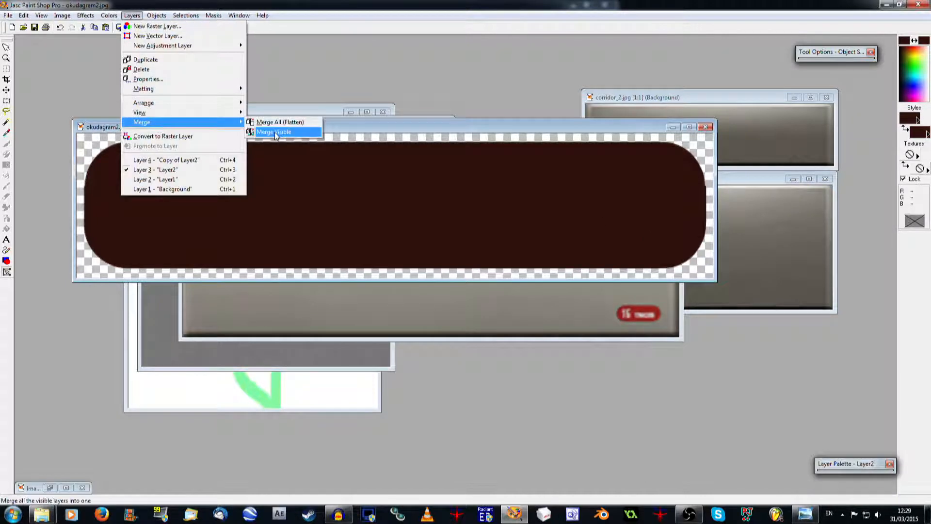
pyautogui.click(274, 131)
# Show Layer1 and the Background layer again and lower the Merged layer's opacity to 39
pyautogui.moveTo(869, 474)
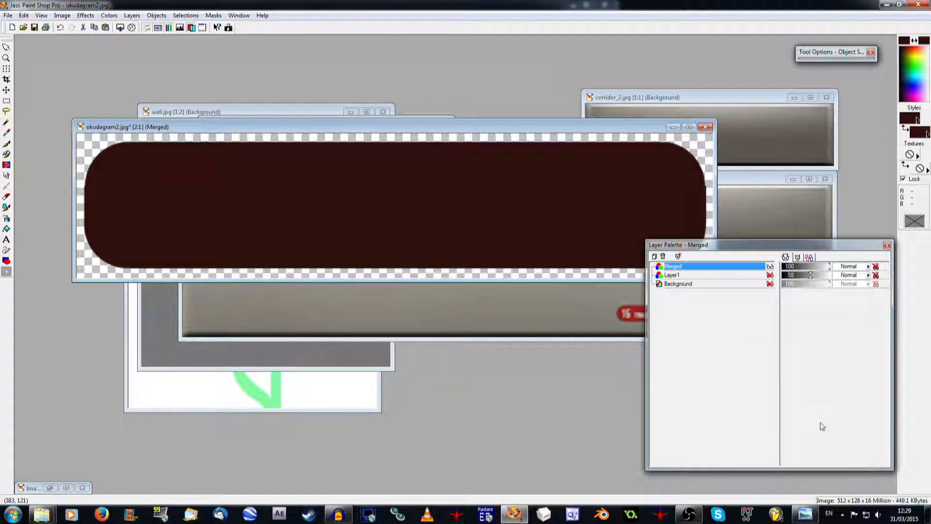
pyautogui.click(770, 275)
pyautogui.click(770, 284)
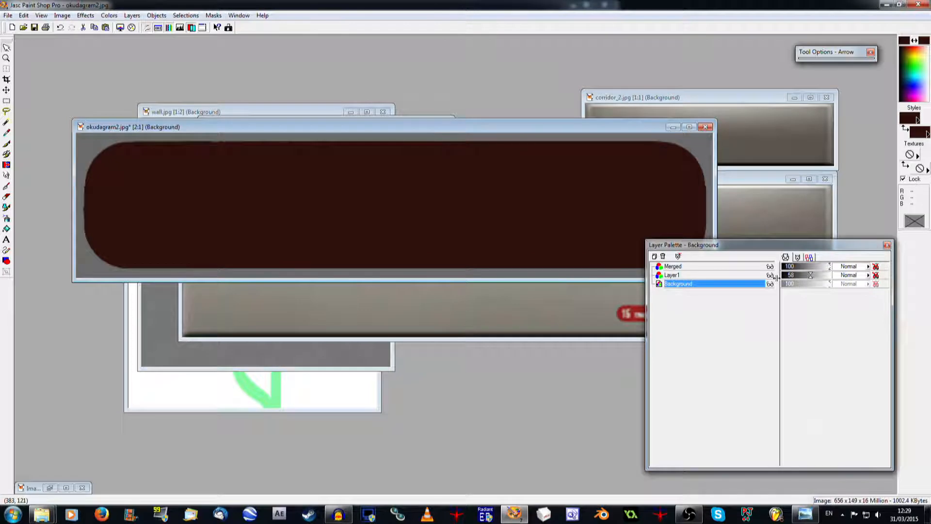
pyautogui.moveTo(808, 267); pyautogui.dragTo(804, 268)
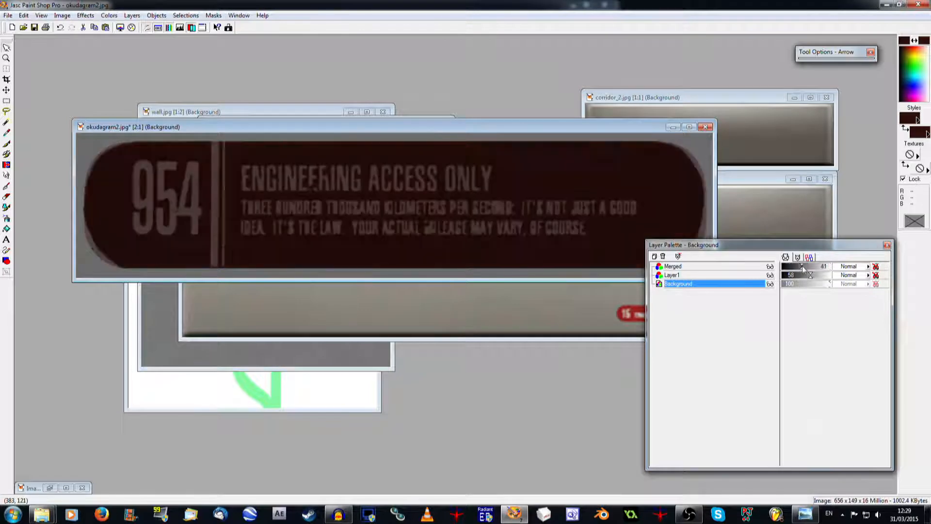
# Cut the wide and thin vertical divider strips beside the 954 out of the Merged layer using rectangular selections
pyautogui.click(7, 101)
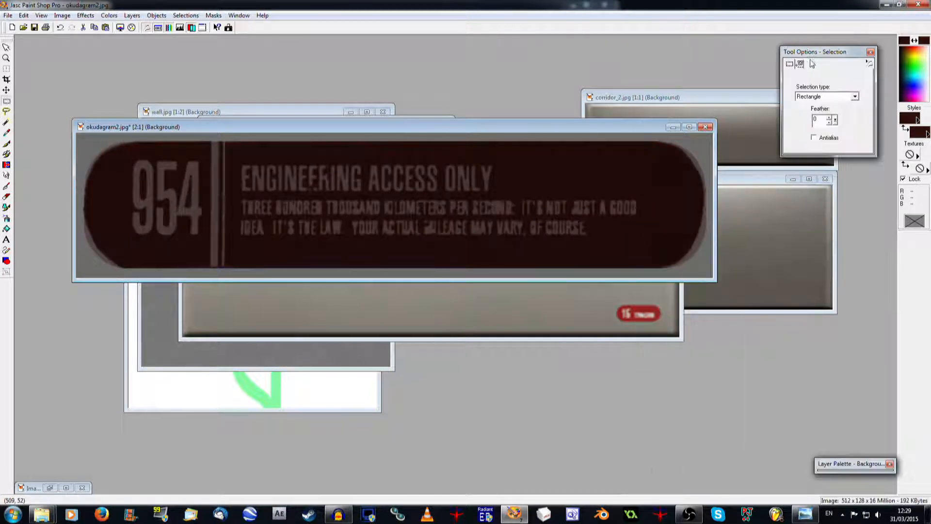
pyautogui.moveTo(210, 140); pyautogui.dragTo(218, 277)
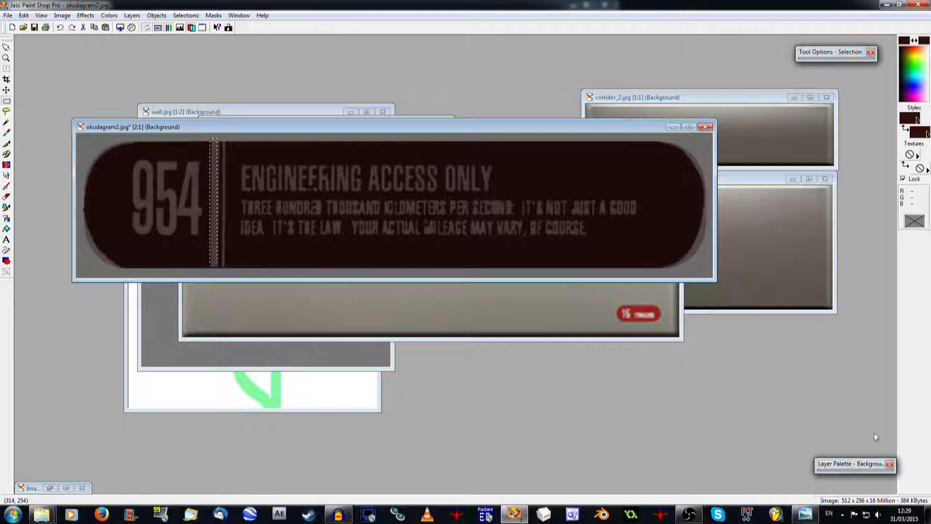
pyautogui.moveTo(854, 465)
pyautogui.click(739, 266)
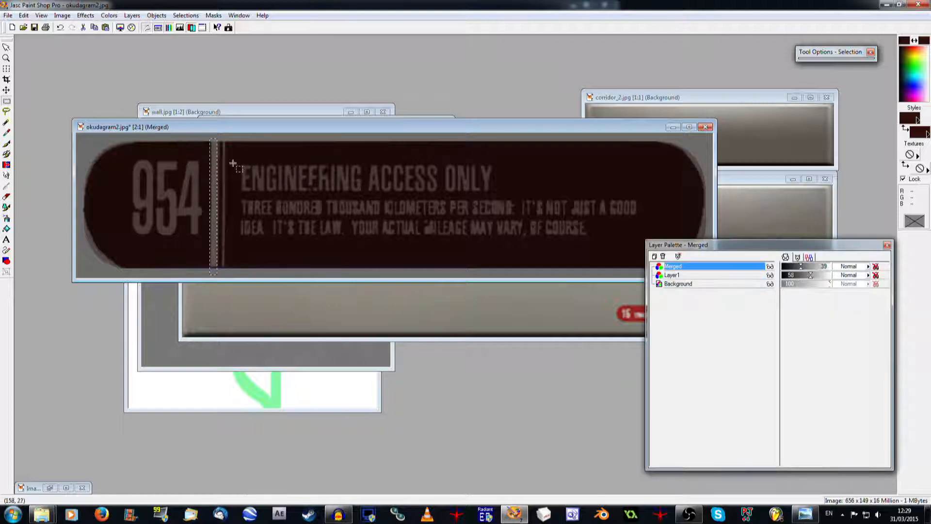
pyautogui.moveTo(222, 138); pyautogui.dragTo(225, 274)
# Raise Layer1's opacity to 100 and make Layer1 the active layer
pyautogui.moveTo(854, 462)
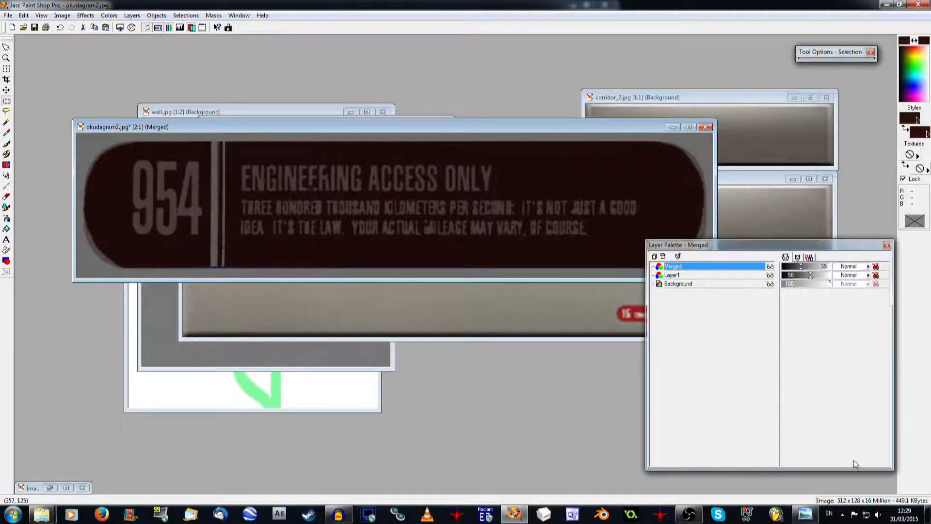
pyautogui.moveTo(817, 275); pyautogui.dragTo(840, 275)
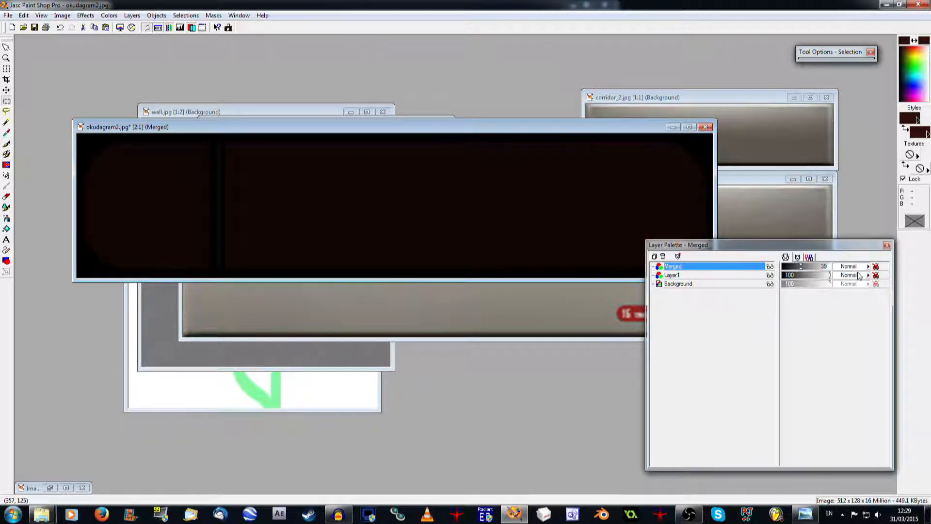
pyautogui.click(732, 275)
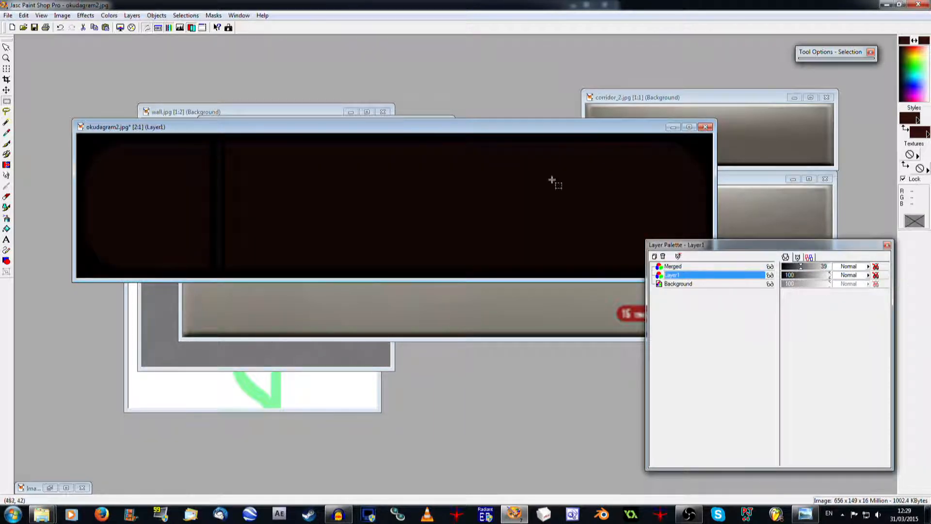
# Toggle the visibility of the Merged layer and Layer1 to compare the recreated shape with the original label
pyautogui.scroll(3, 435, 191)
pyautogui.moveTo(847, 468)
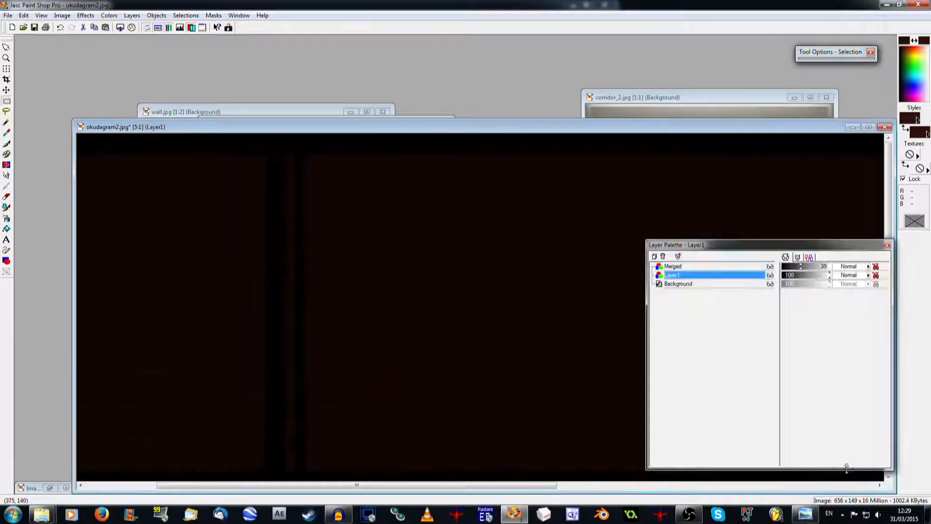
pyautogui.click(770, 267)
pyautogui.click(771, 275)
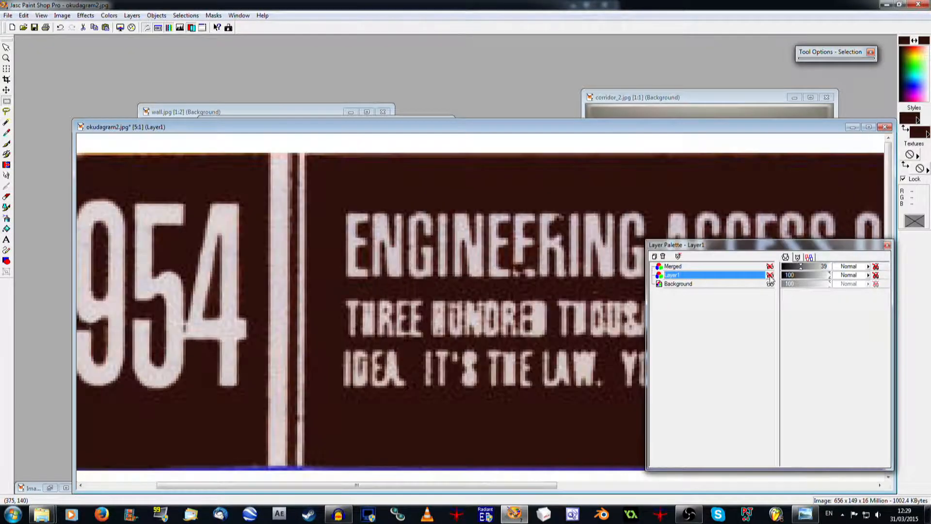
pyautogui.click(770, 276)
pyautogui.click(771, 266)
pyautogui.click(771, 275)
pyautogui.click(7, 133)
pyautogui.click(771, 266)
pyautogui.click(770, 275)
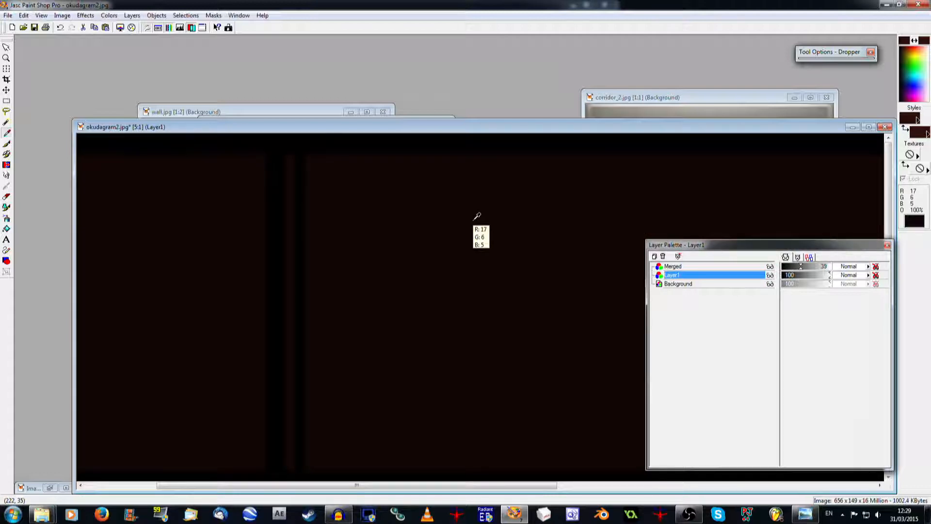
# Select the dark red shape on the Merged layer with the Magic Wand, flood fill it with dark red and deselect
pyautogui.click(7, 123)
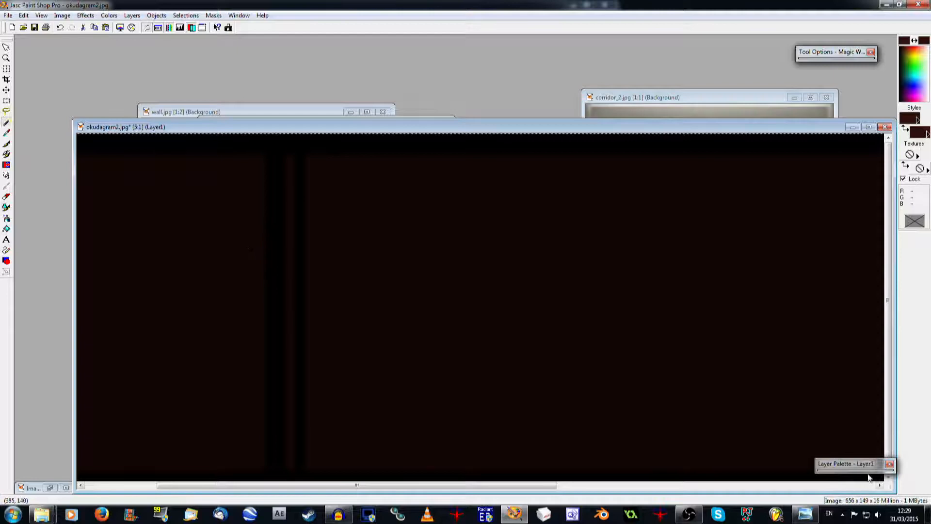
pyautogui.moveTo(868, 463)
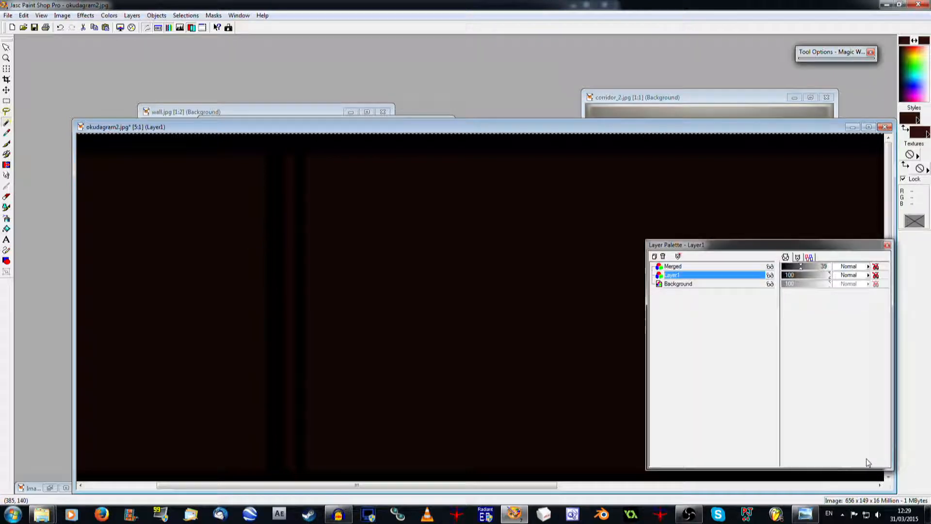
pyautogui.click(754, 267)
pyautogui.click(440, 303)
pyautogui.click(7, 229)
pyautogui.click(382, 277)
pyautogui.hotkey('ctrl', 'd')
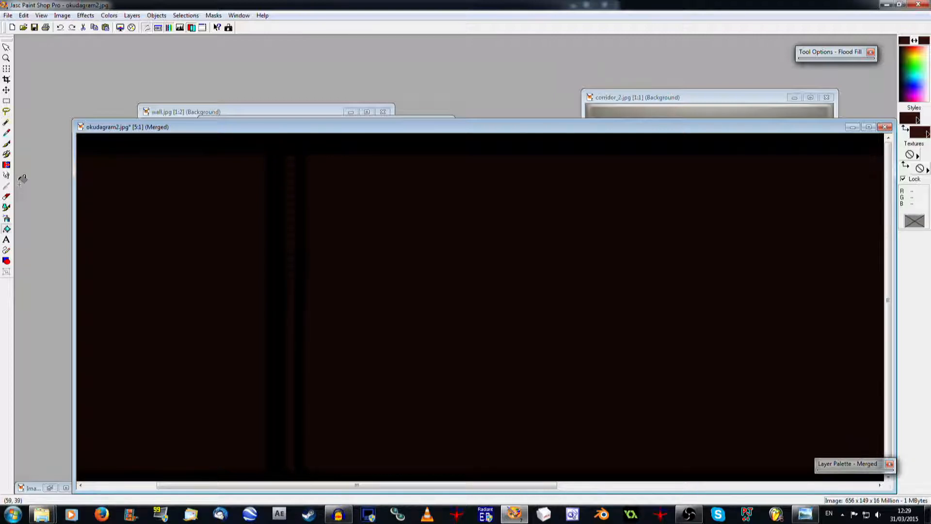
# Make Layer1 the active layer and invert its black fill to white
pyautogui.click(8, 102)
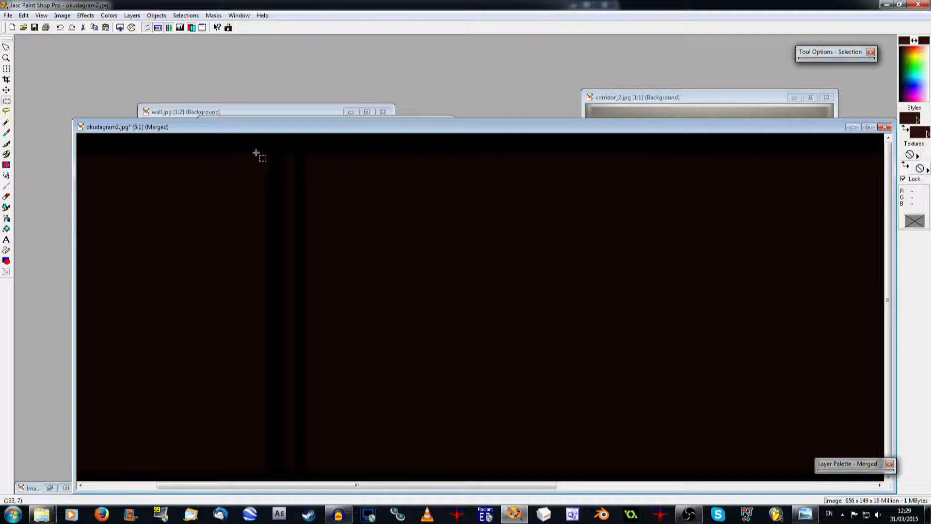
pyautogui.scroll(-3, 292, 258)
pyautogui.scroll(1, 281, 198)
pyautogui.scroll(-1, 323, 223)
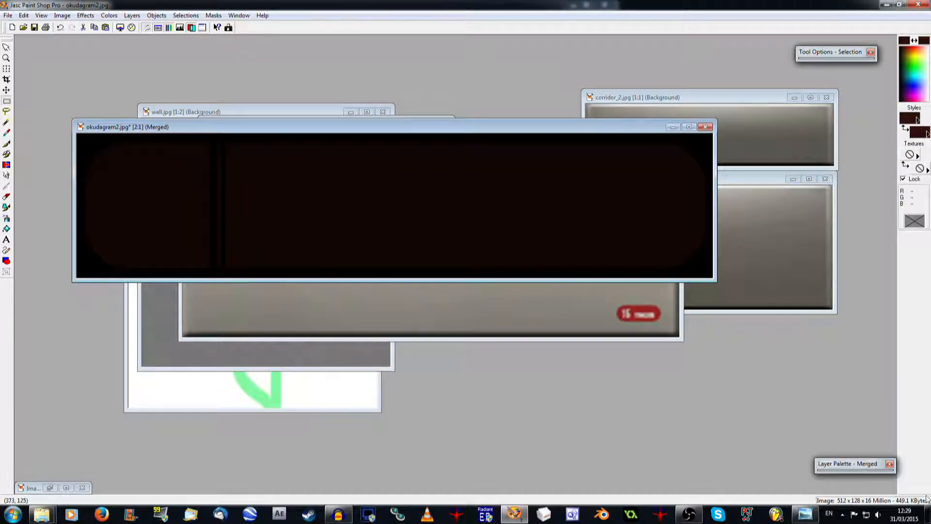
pyautogui.moveTo(870, 468)
pyautogui.click(713, 275)
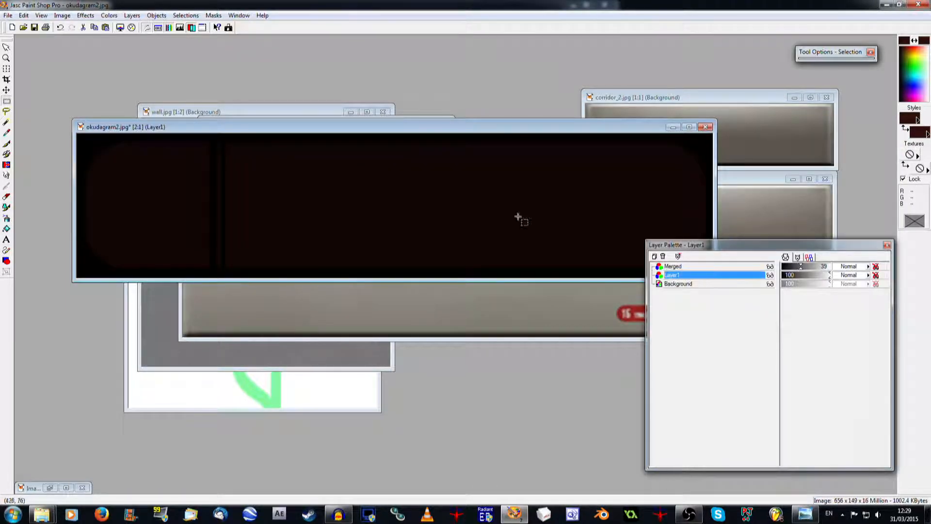
pyautogui.click(109, 15)
pyautogui.click(116, 65)
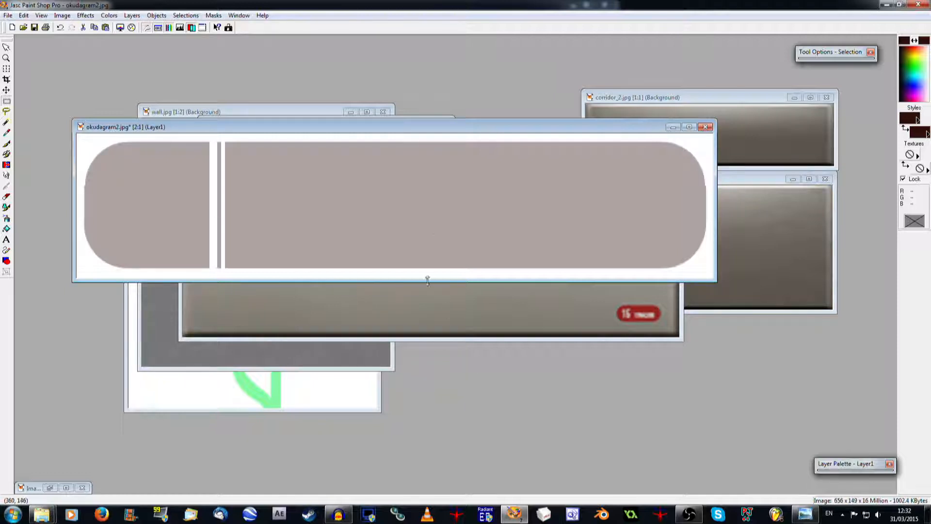
# Raise the Merged layer's opacity to 100 to check the dark red shape against white
pyautogui.scroll(1, 435, 240)
pyautogui.moveTo(850, 464)
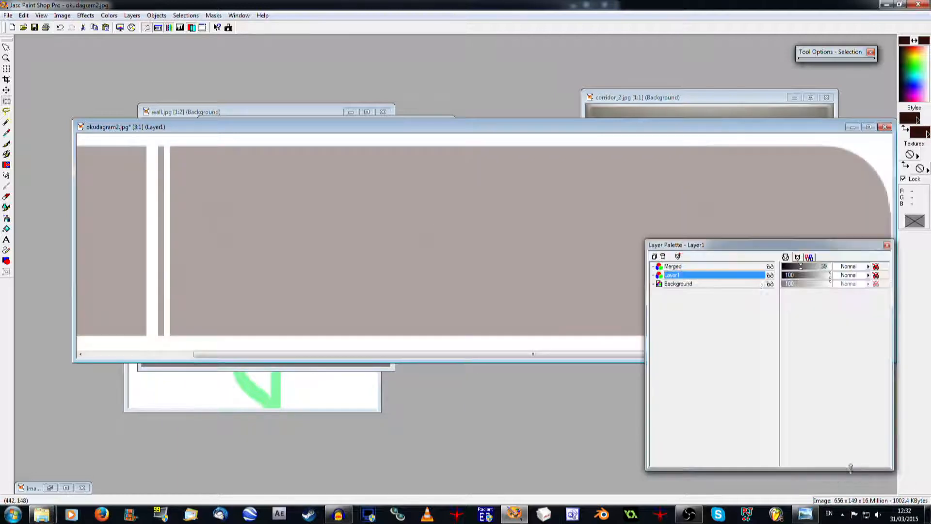
pyautogui.moveTo(817, 269); pyautogui.dragTo(845, 269)
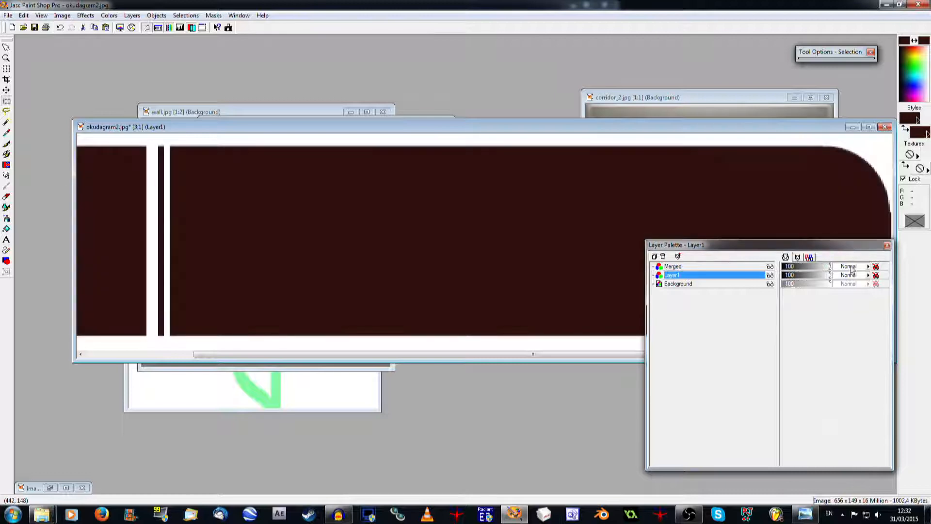
pyautogui.click(633, 124)
pyautogui.scroll(-1, 633, 124)
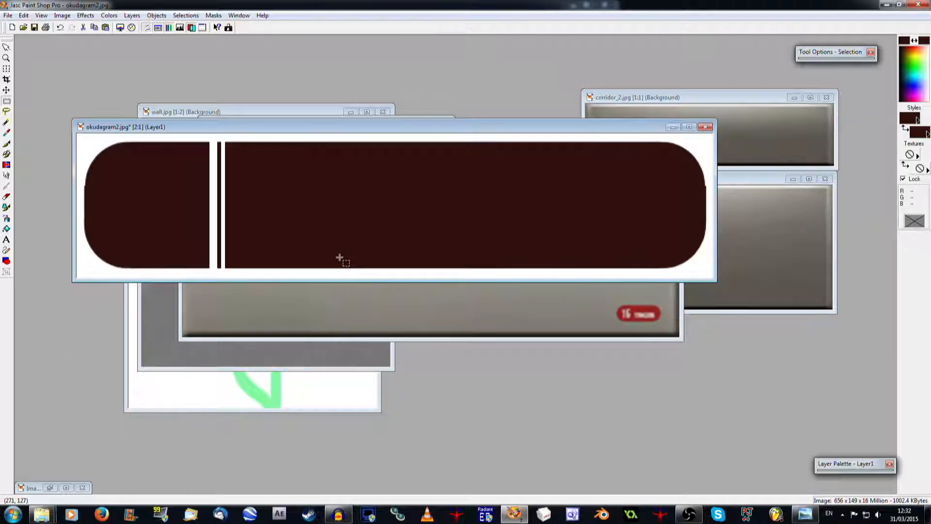
# Lower the Merged layer's opacity to 53 and hide Layer1 so the original label lettering can be traced
pyautogui.scroll(1, 246, 250)
pyautogui.moveTo(854, 464)
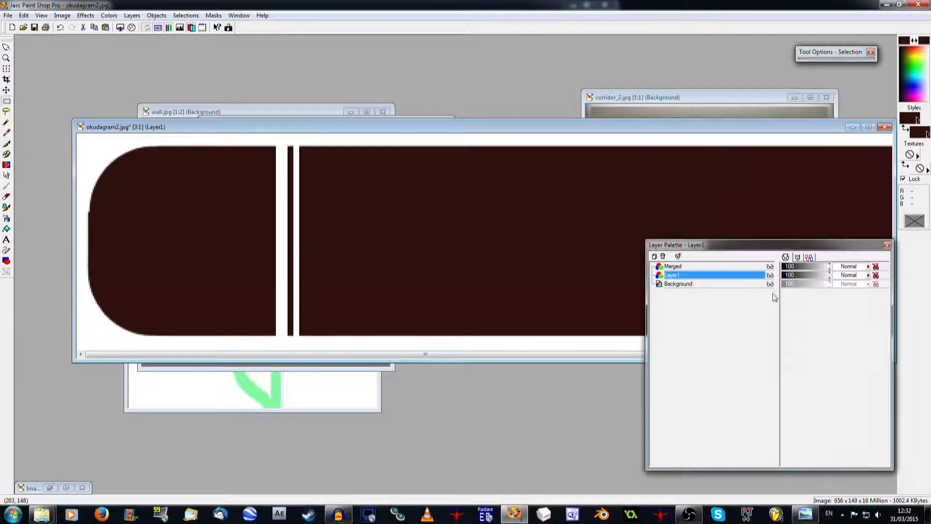
pyautogui.moveTo(815, 266); pyautogui.dragTo(809, 270)
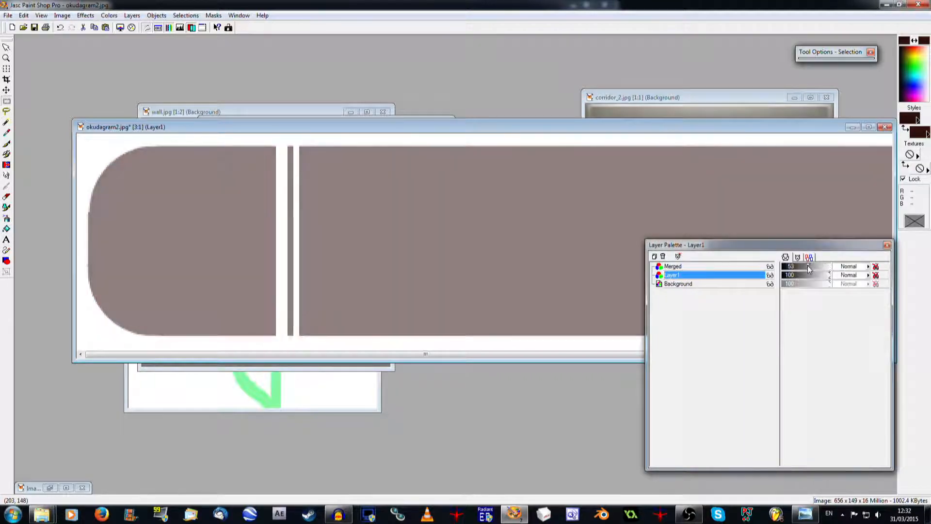
pyautogui.click(770, 276)
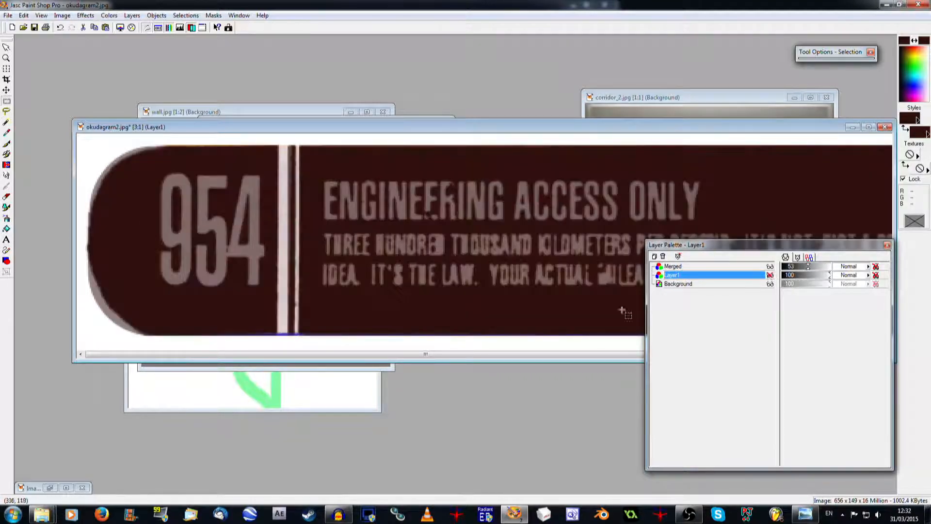
# Pick white from the area around the label as both the foreground and background colour
pyautogui.click(6, 132)
pyautogui.click(93, 145)
pyautogui.rightClick(93, 144)
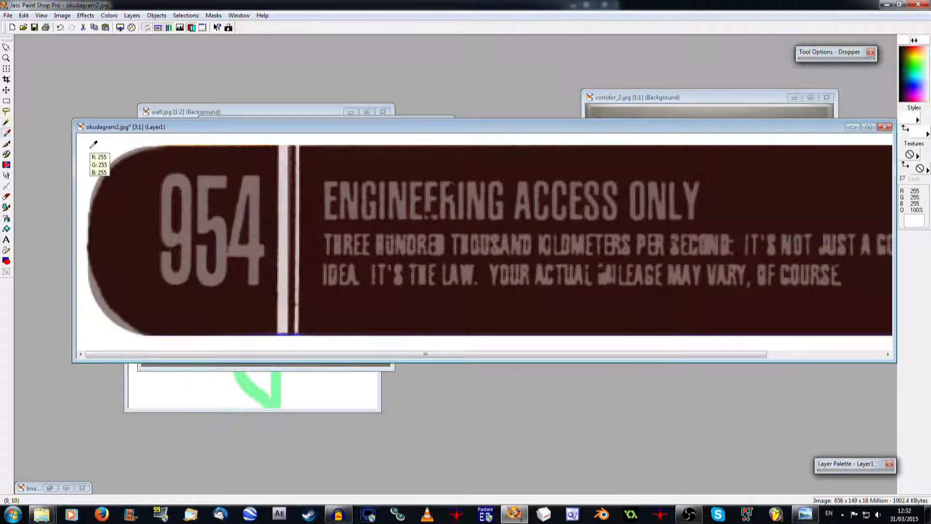
# Create the vector text 954 in Helvetica LT Std UltCompressed, size 36, with no stroke and a white fill
pyautogui.click(7, 240)
pyautogui.moveTo(842, 55)
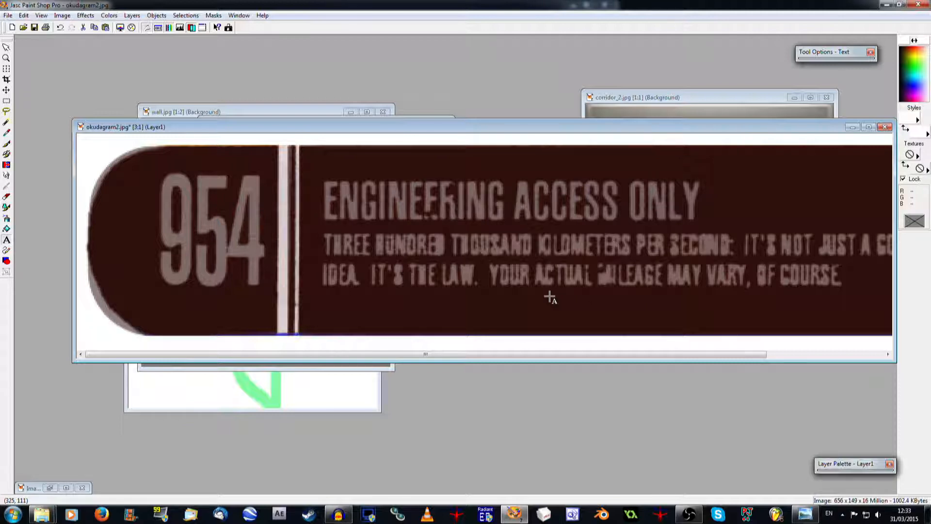
pyautogui.click(234, 300)
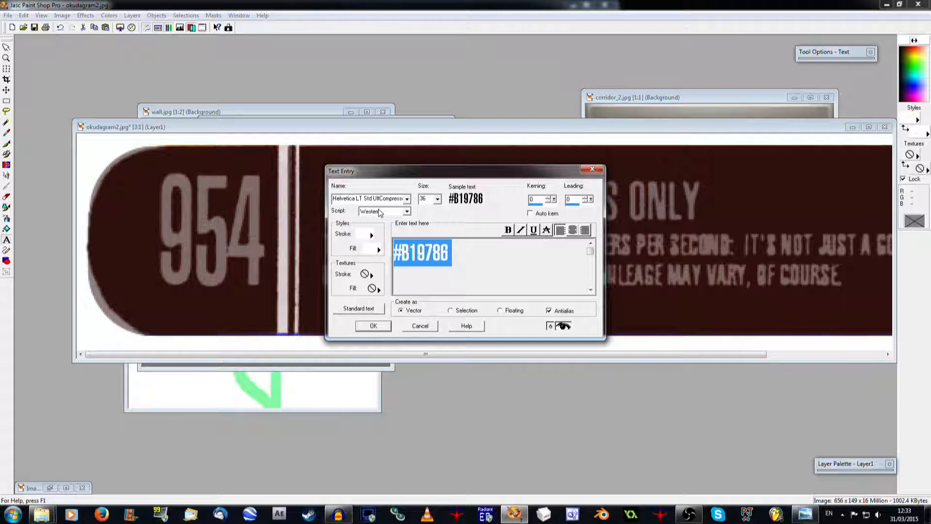
pyautogui.moveTo(440, 178); pyautogui.dragTo(482, 307)
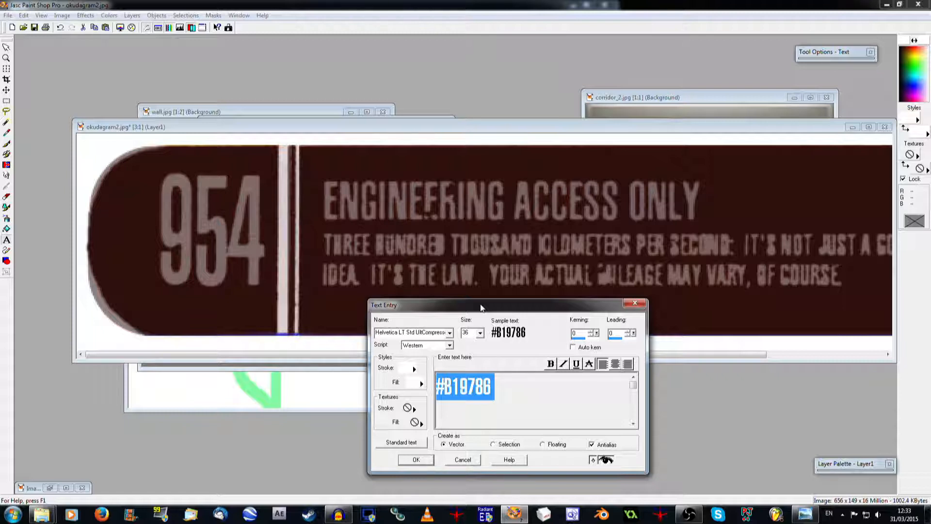
pyautogui.write('954')
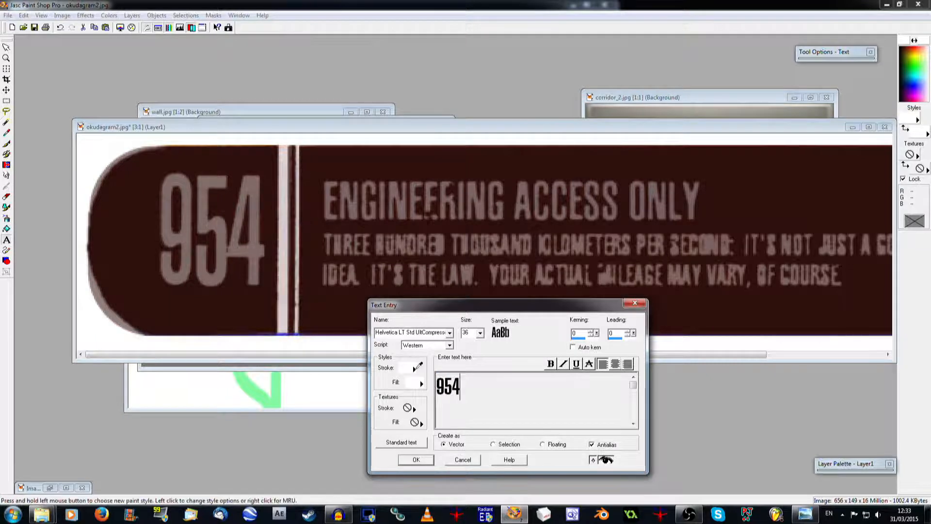
pyautogui.click(414, 368)
pyautogui.click(457, 368)
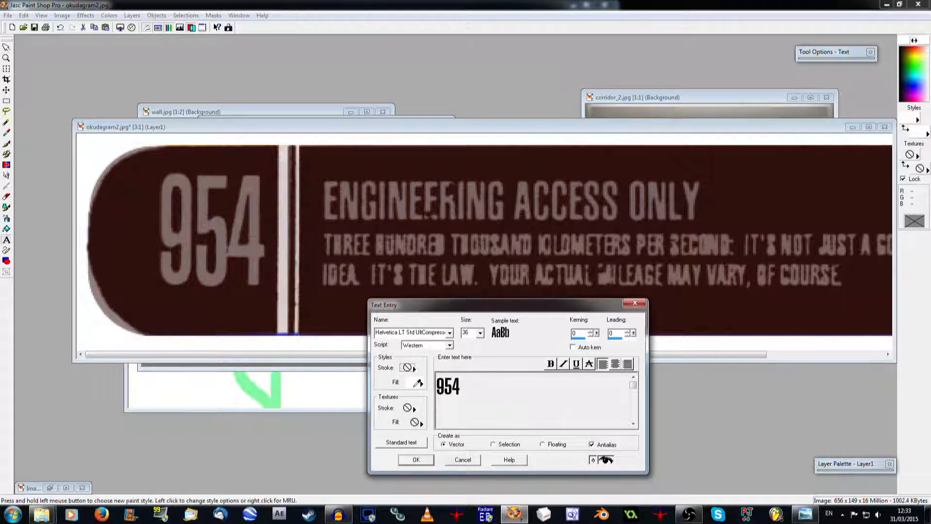
pyautogui.click(421, 462)
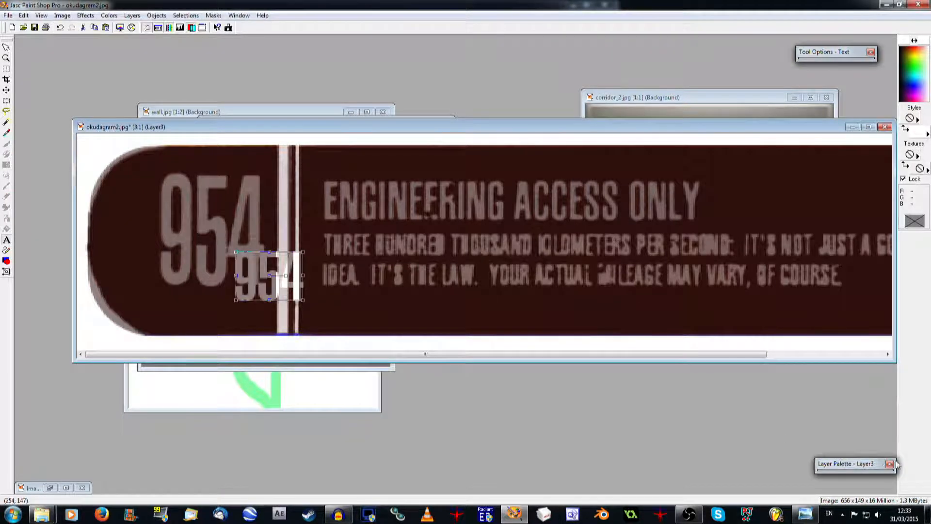
# Move Layer3 above the Merged layer, and position and enlarge the 954 text to cover the original digits
pyautogui.moveTo(872, 466)
pyautogui.moveTo(705, 275); pyautogui.dragTo(705, 267)
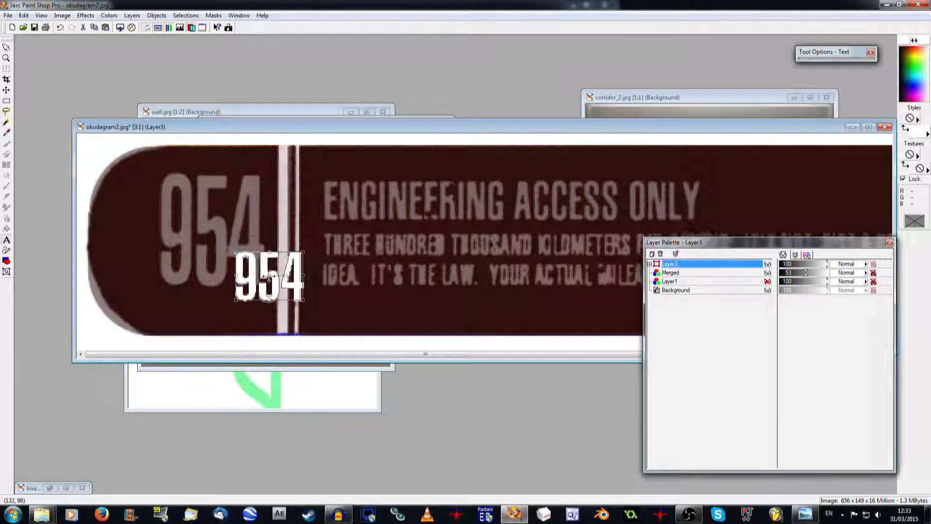
pyautogui.moveTo(269, 277); pyautogui.dragTo(206, 224)
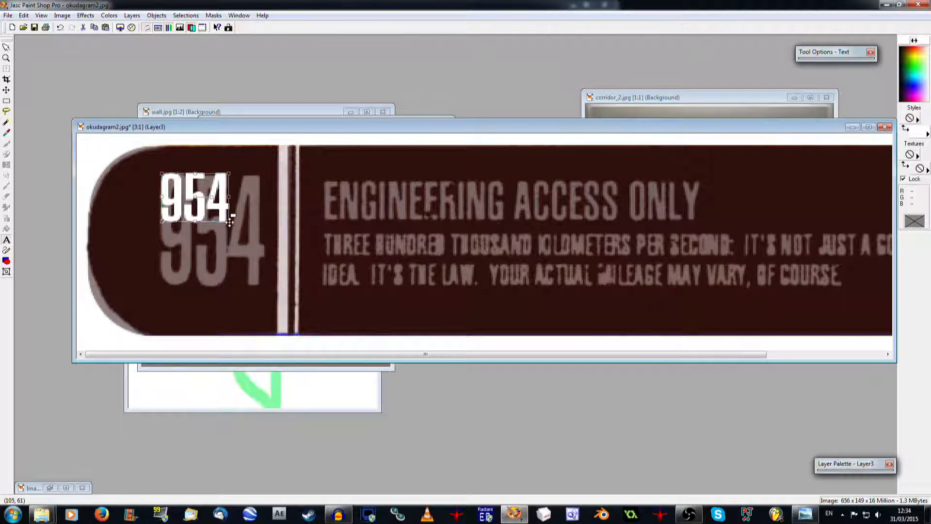
pyautogui.moveTo(229, 221); pyautogui.dragTo(265, 284)
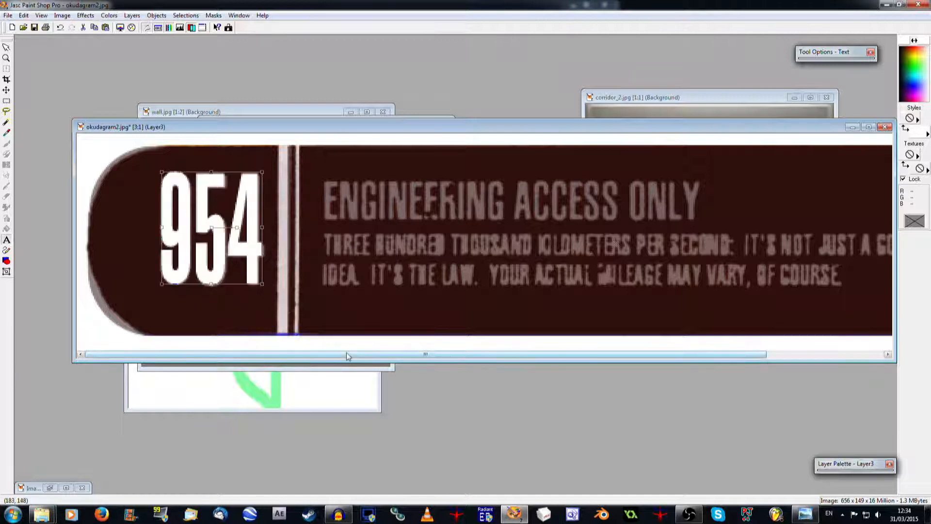
# Create the white vector text ENGINEERING ACCESS ONLY in the same font, size 36
pyautogui.click(354, 277)
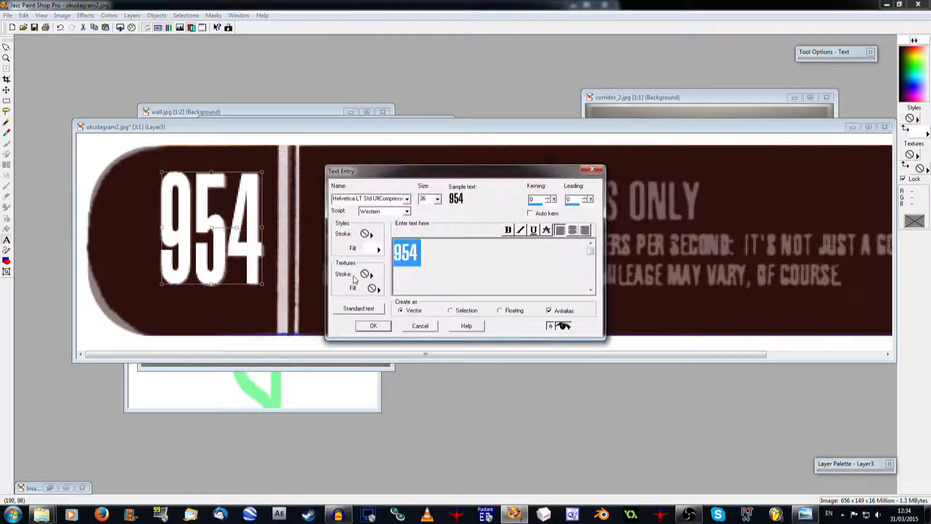
pyautogui.write('ENGINEER')
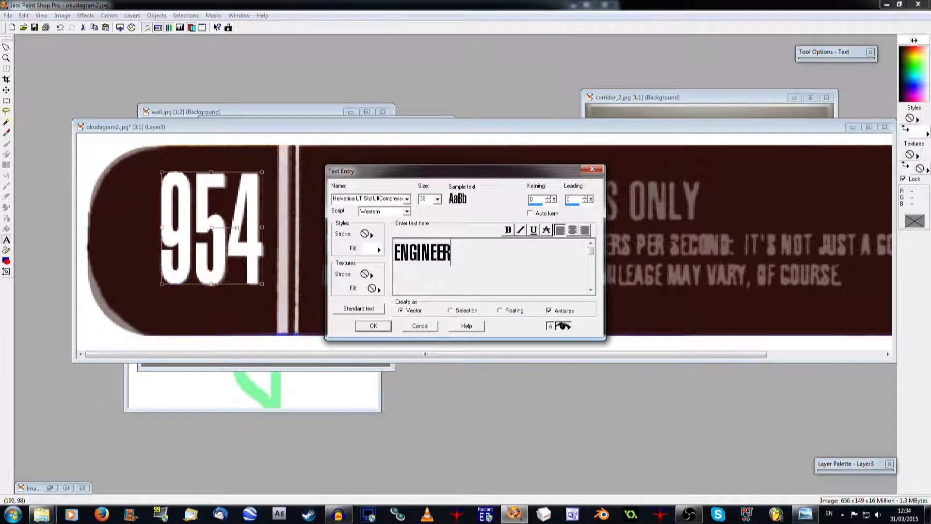
pyautogui.write('ING ACCESS ONLY')
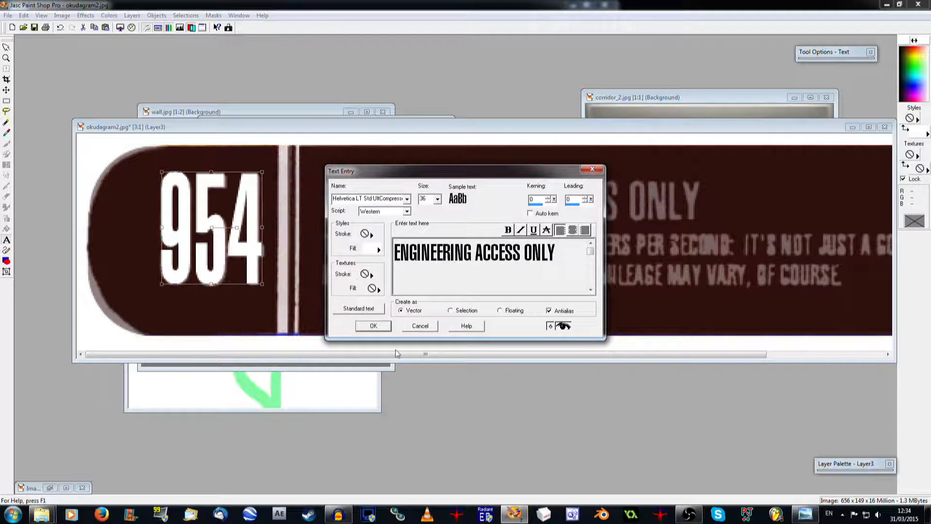
pyautogui.click(386, 326)
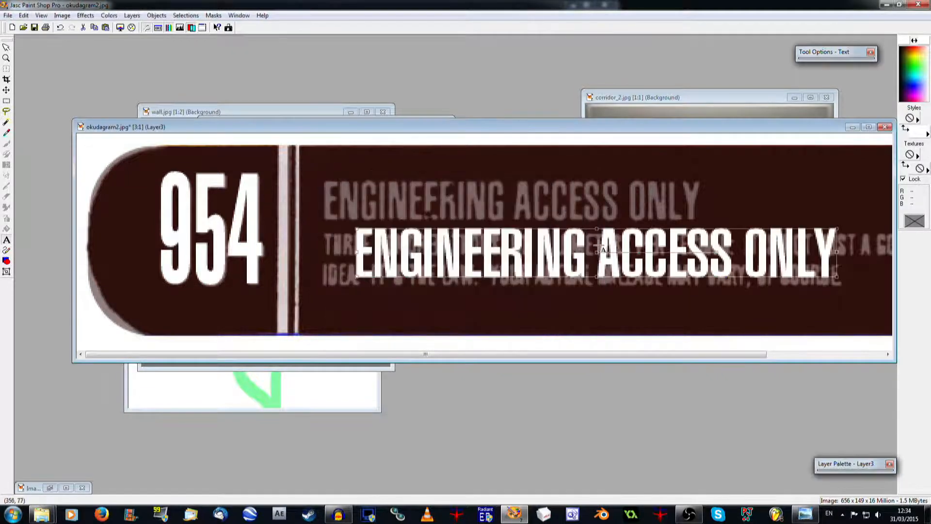
# Position and shrink the ENGINEERING ACCESS ONLY text to match the original heading
pyautogui.moveTo(602, 255); pyautogui.dragTo(567, 207)
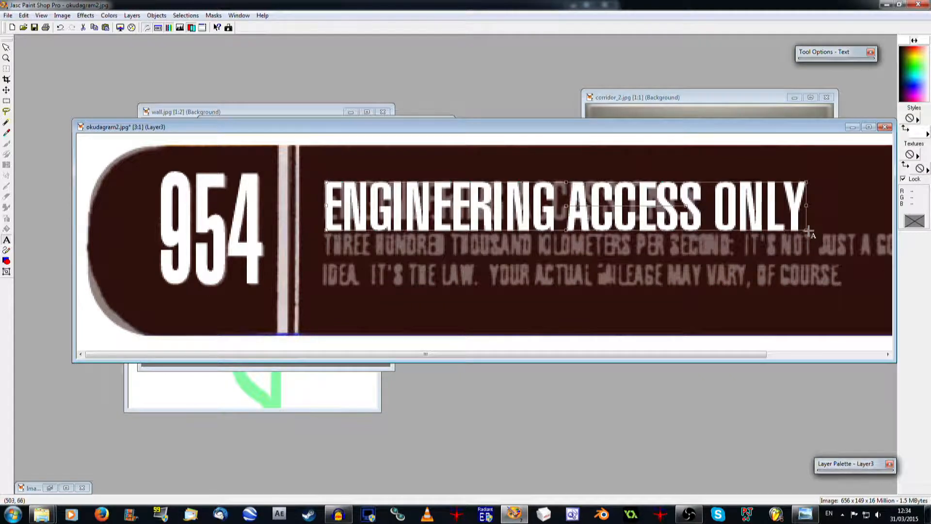
pyautogui.moveTo(807, 230); pyautogui.dragTo(700, 219)
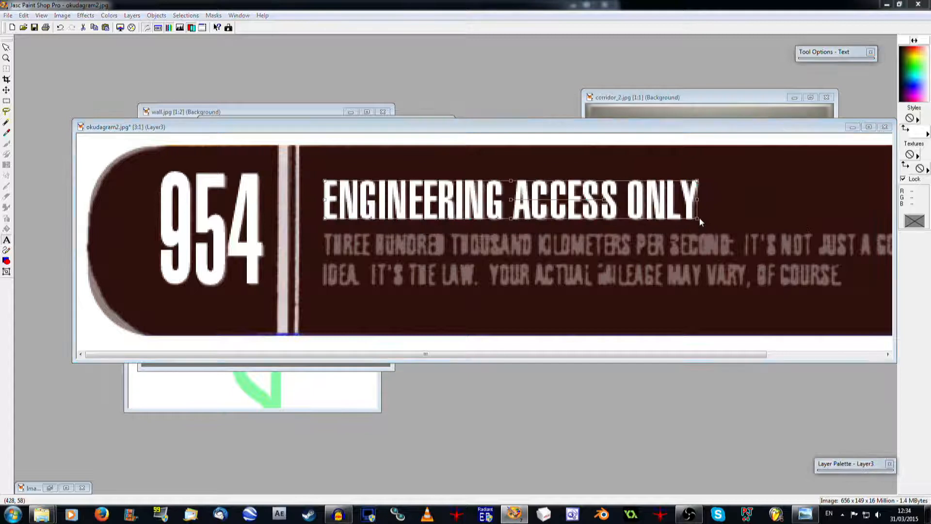
pyautogui.click(700, 217)
pyautogui.click(406, 326)
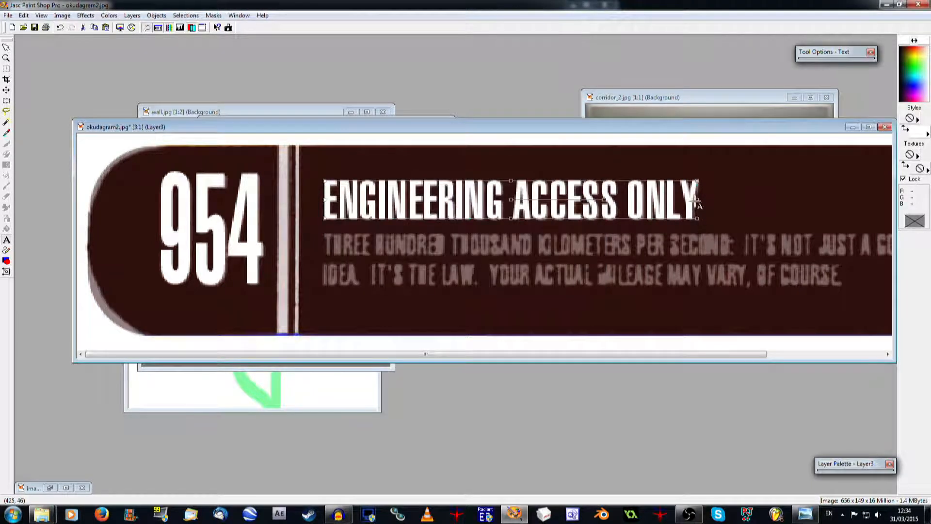
pyautogui.click(6, 271)
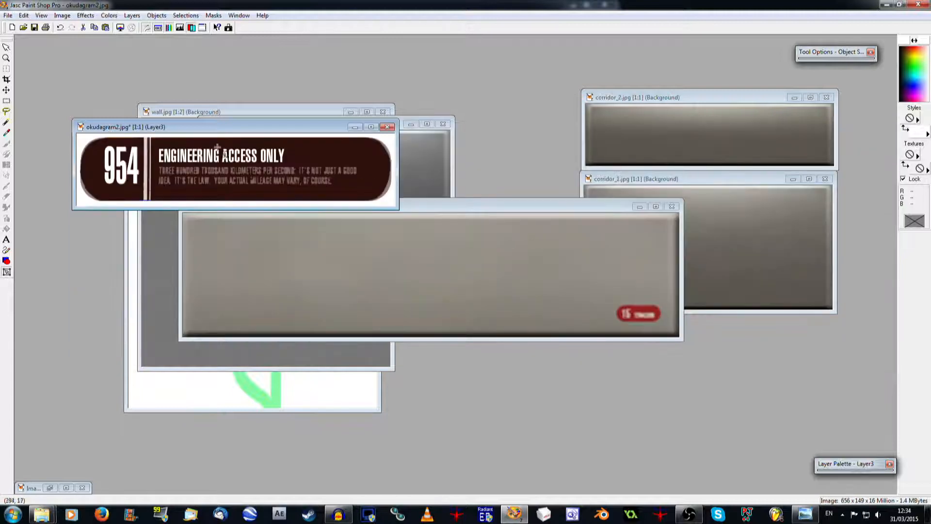
pyautogui.scroll(2, 226, 151)
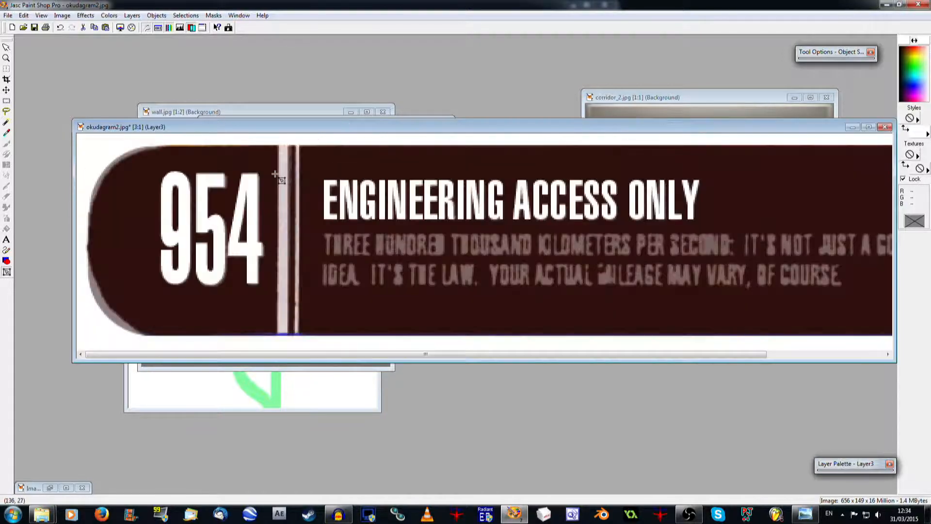
# Enter the new two-line vector text "THERE ONCE WAS A GRIFFINDORE THAT HAD A PICTURE / OF A COCK ON HIS PHONE. YAY!" for the label's body
pyautogui.click(6, 240)
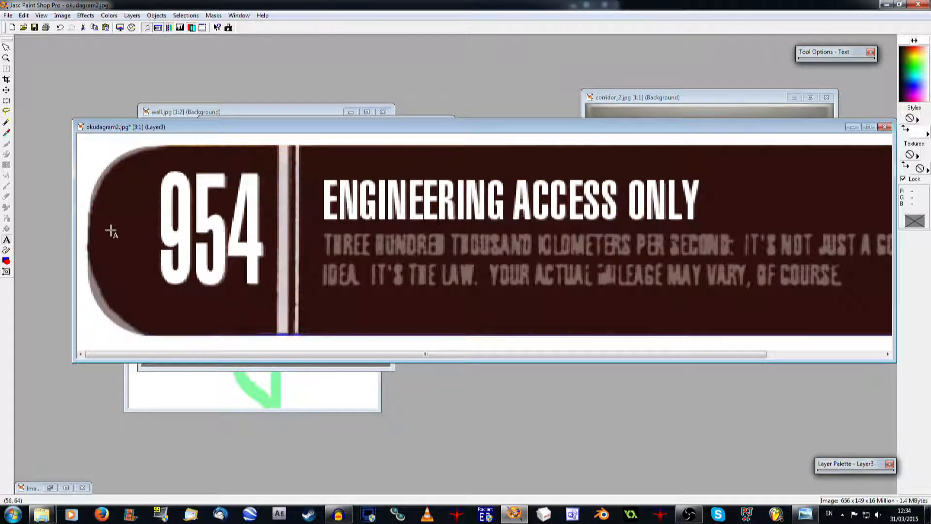
pyautogui.click(331, 201)
pyautogui.click(432, 327)
pyautogui.click(357, 251)
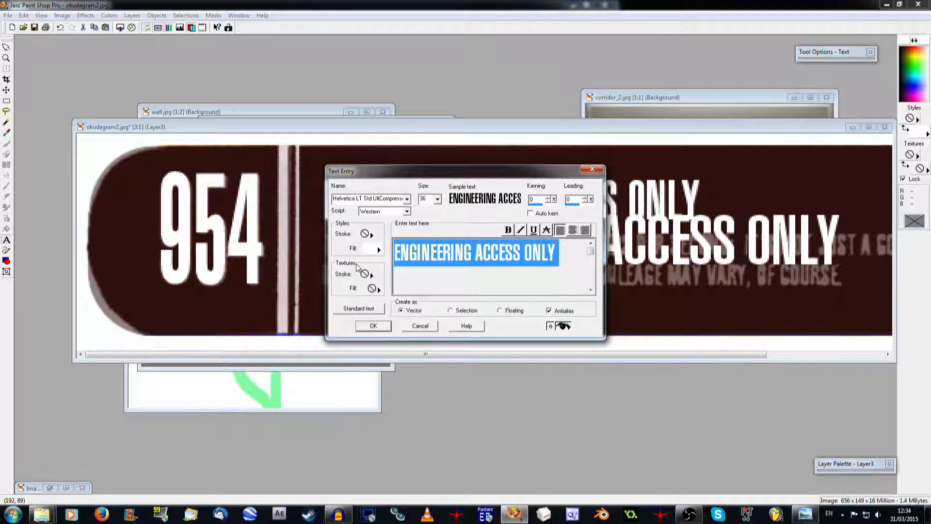
pyautogui.write('THERE O')
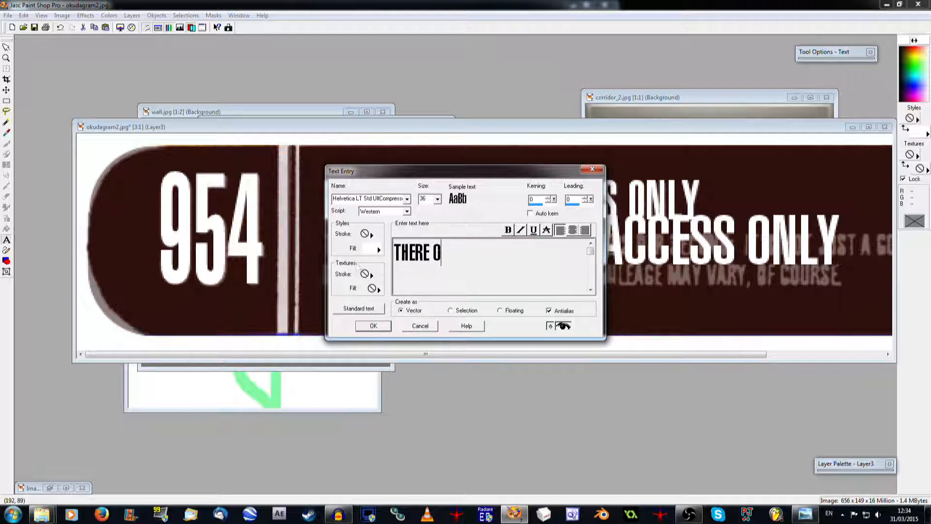
pyautogui.write('NCE WAS A GRIF')
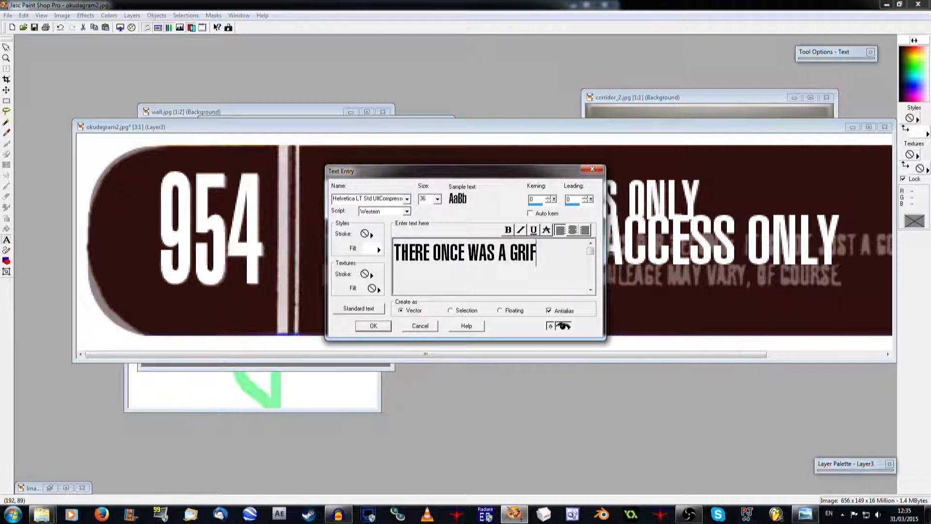
pyautogui.write('FINDORE THA')
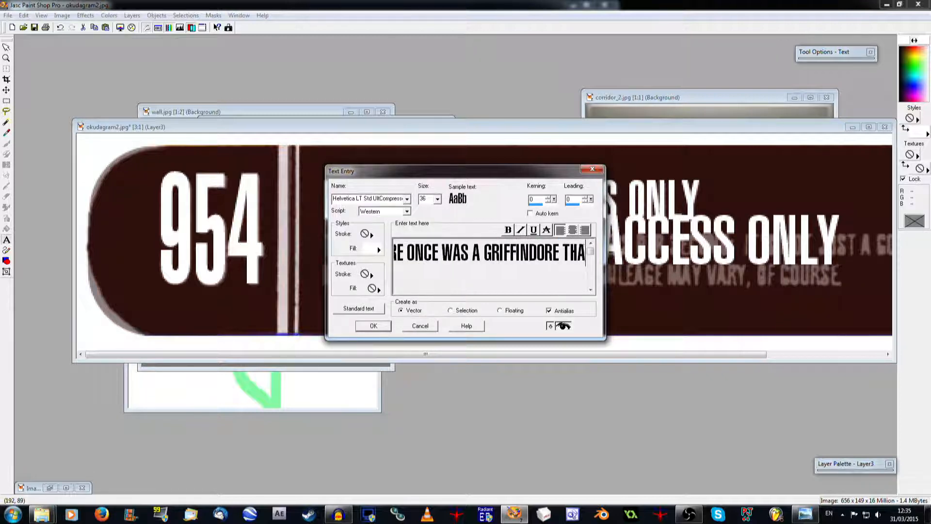
pyautogui.write('T HAD A PICTUR')
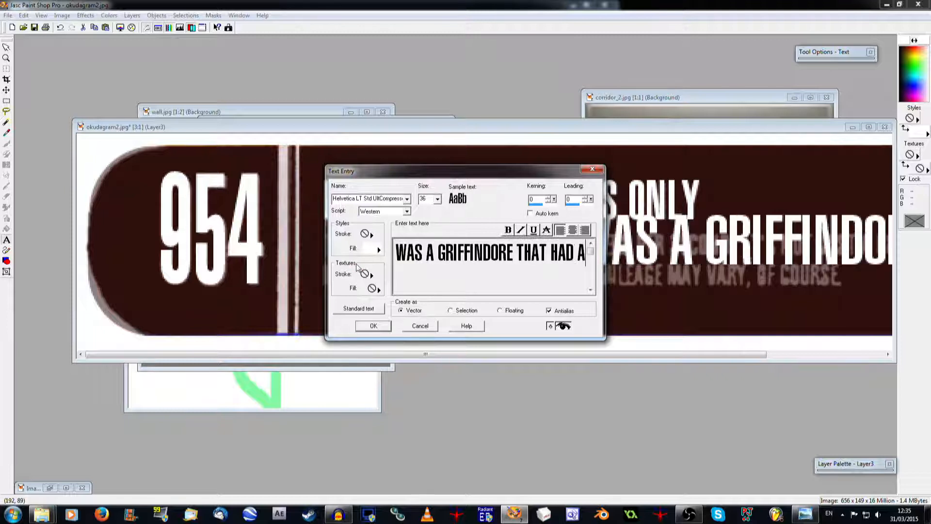
pyautogui.press('BackSpace')
pyautogui.press('BackSpace')
pyautogui.press('BackSpace')
pyautogui.press('BackSpace')
pyautogui.press('BackSpace')
pyautogui.press('BackSpace')
pyautogui.press('BackSpace')
pyautogui.press('BackSpace')
pyautogui.press('BackSpace')
pyautogui.press('BackSpace')
pyautogui.press('BackSpace')
pyautogui.press('BackSpace')
pyautogui.press('BackSpace')
pyautogui.press('BackSpace')
pyautogui.press('BackSpace')
pyautogui.press('BackSpace')
pyautogui.press('BackSpace')
pyautogui.write('O')
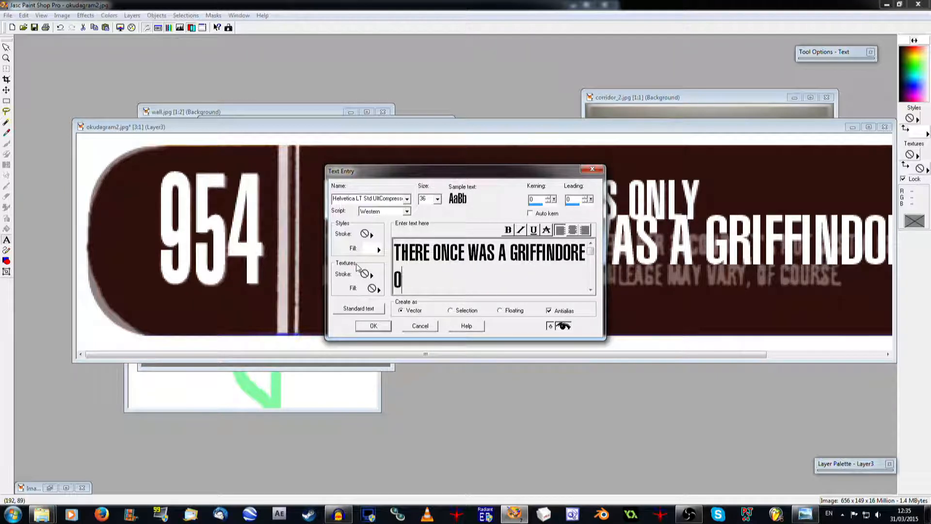
pyautogui.write('F A COCK')
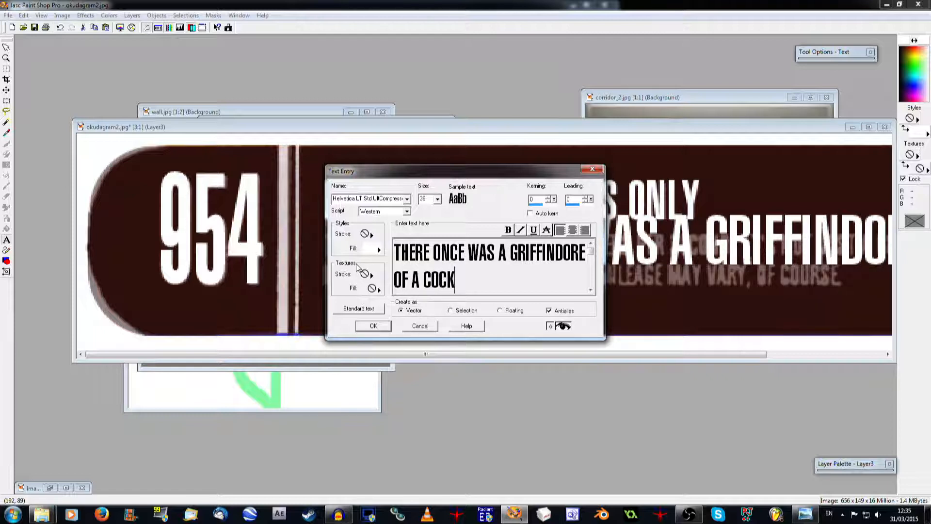
pyautogui.write('ON HIS PHO')
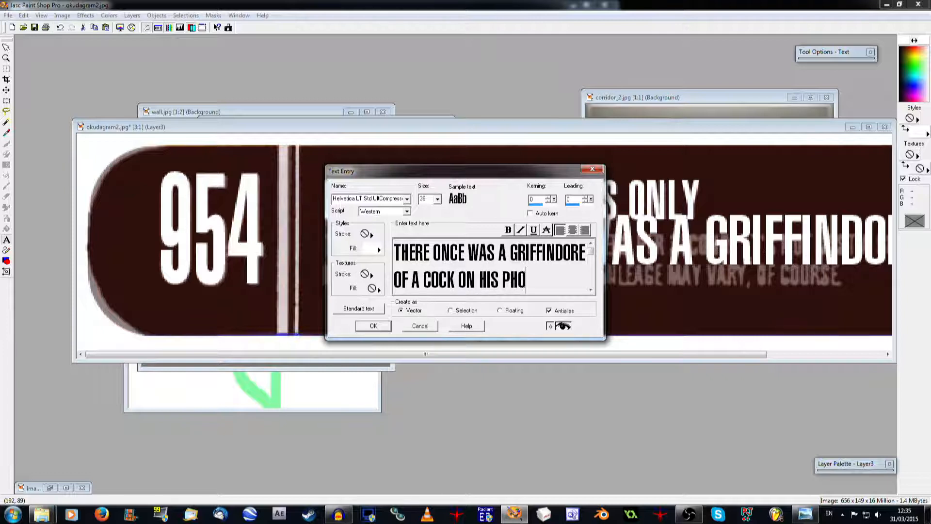
pyautogui.write('NE. YAY!')
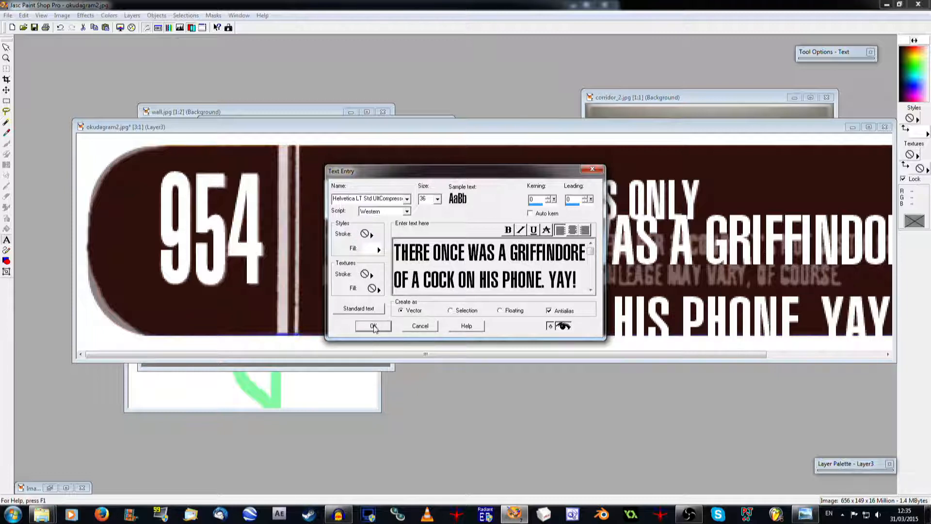
# Set the whole two-line text to size 26 and create it on the label
pyautogui.hotkey('ctrl', 'a')
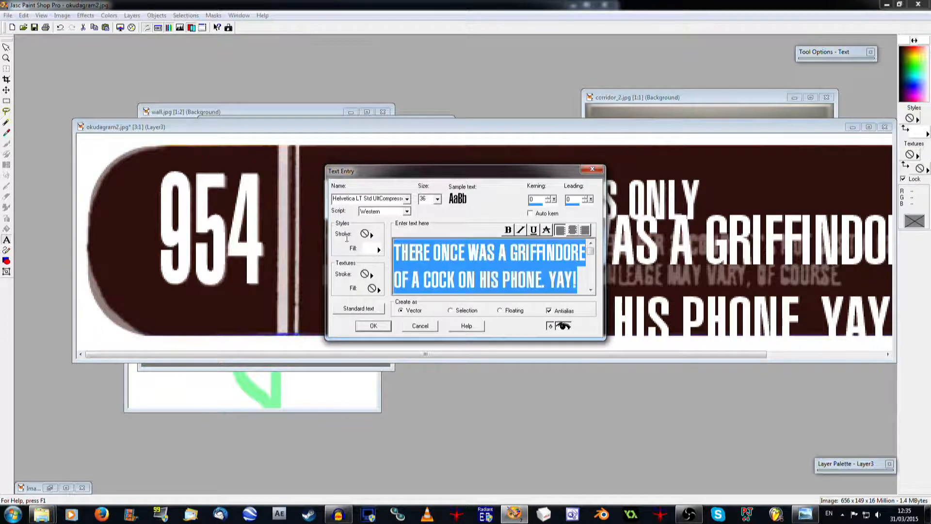
pyautogui.click(437, 199)
pyautogui.click(422, 240)
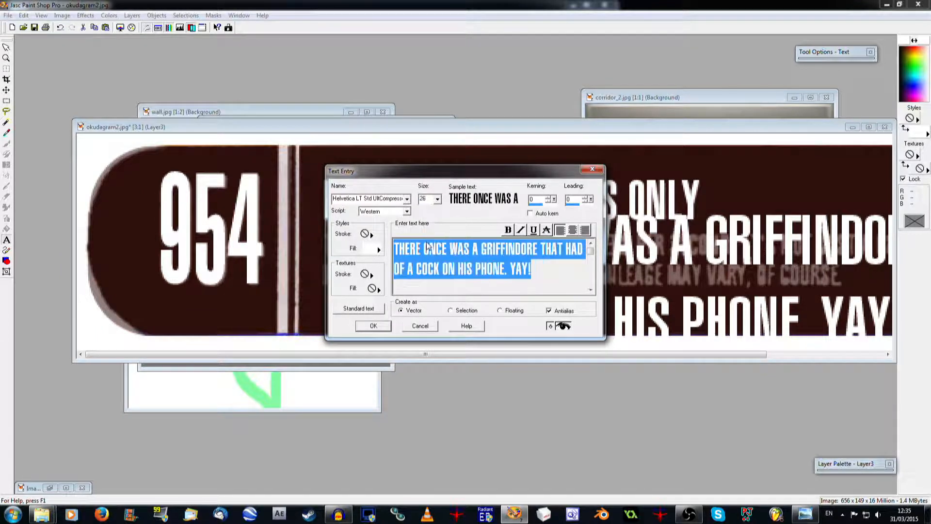
pyautogui.click(374, 325)
# Position and shrink the two-line text to match the original body lines' height below the heading, and widen it slightly
pyautogui.scroll(-1, 575, 275)
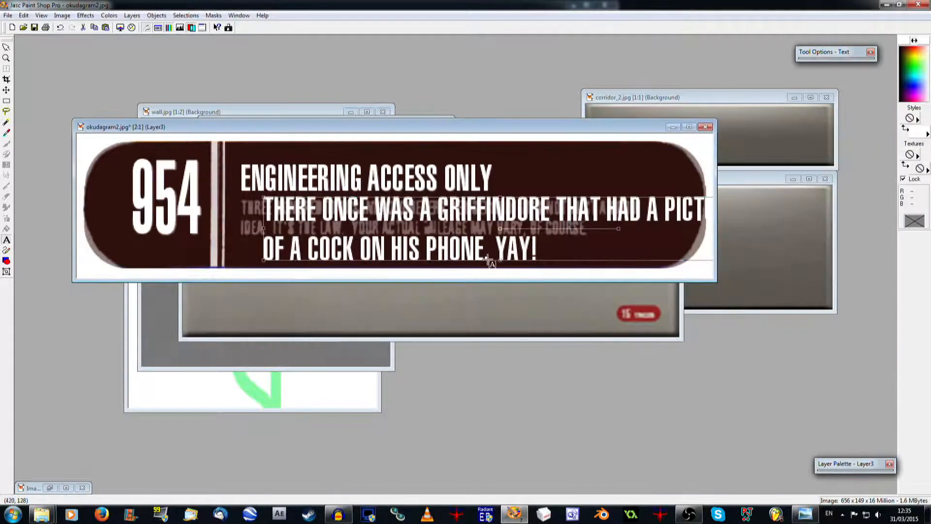
pyautogui.scroll(1, 575, 275)
pyautogui.moveTo(572, 275); pyautogui.dragTo(541, 281)
pyautogui.scroll(-1, 849, 291)
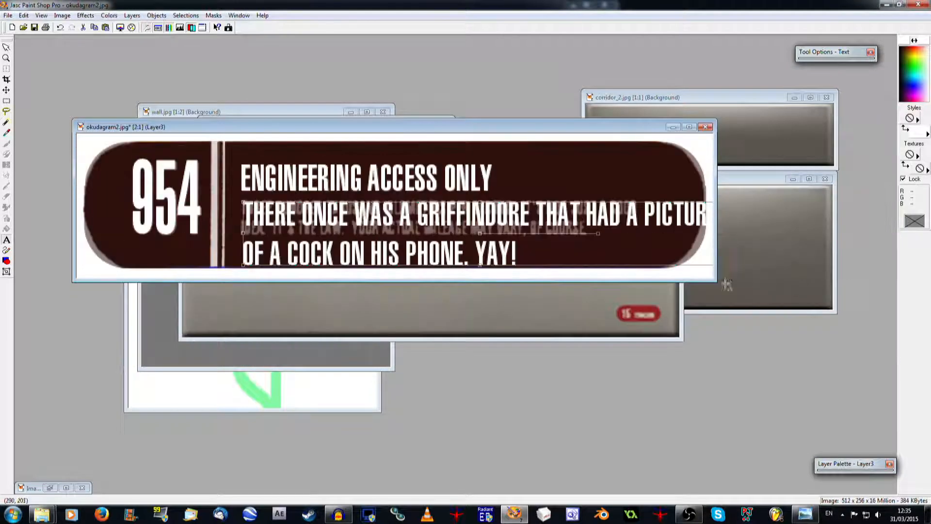
pyautogui.moveTo(717, 280); pyautogui.dragTo(786, 321)
pyautogui.moveTo(751, 285); pyautogui.dragTo(667, 275)
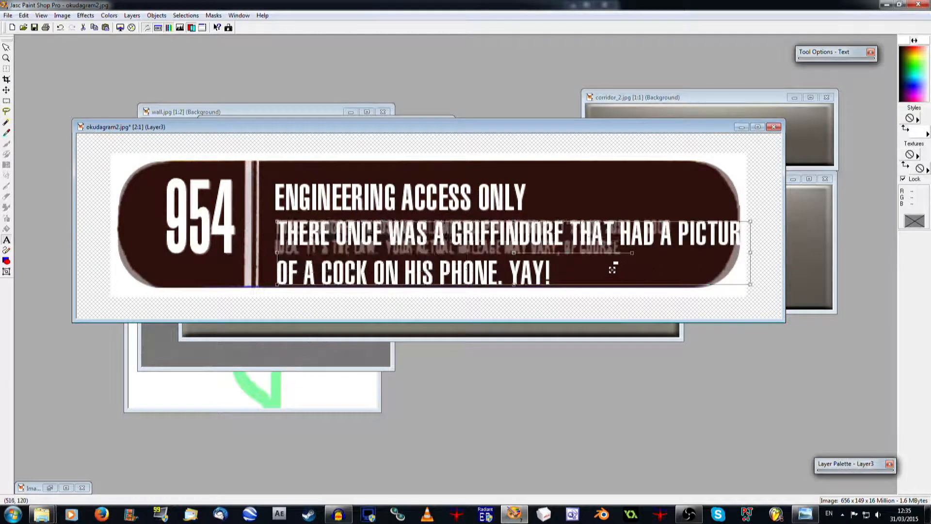
pyautogui.moveTo(578, 260); pyautogui.dragTo(538, 252)
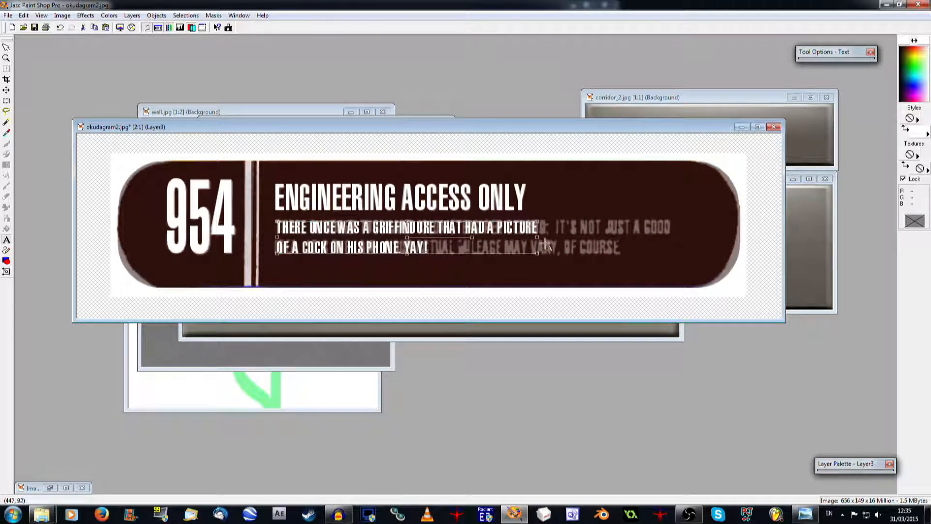
pyautogui.scroll(1, 429, 237)
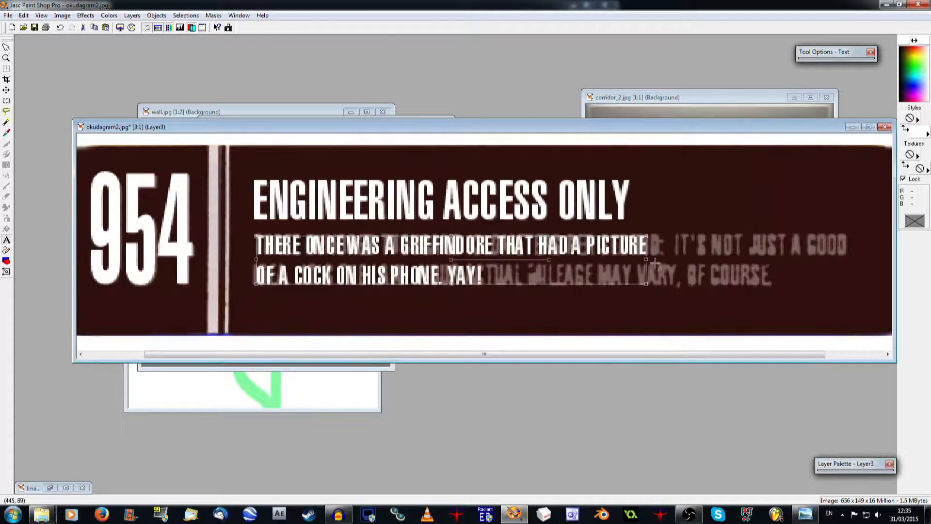
pyautogui.moveTo(647, 260); pyautogui.dragTo(680, 260)
pyautogui.click(6, 272)
pyautogui.scroll(-1, 433, 291)
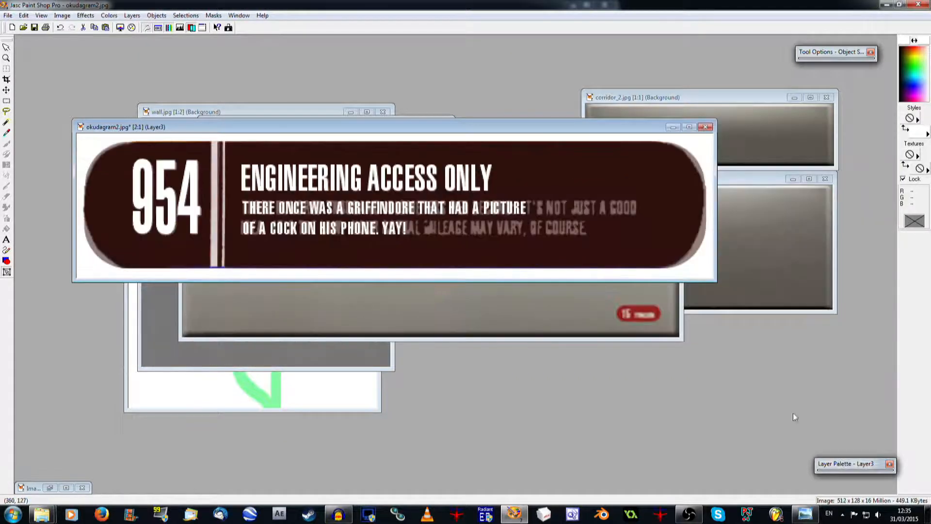
# Set the Merged layer's opacity to 100 and hide the Background layer
pyautogui.moveTo(847, 467)
pyautogui.moveTo(807, 278); pyautogui.dragTo(830, 276)
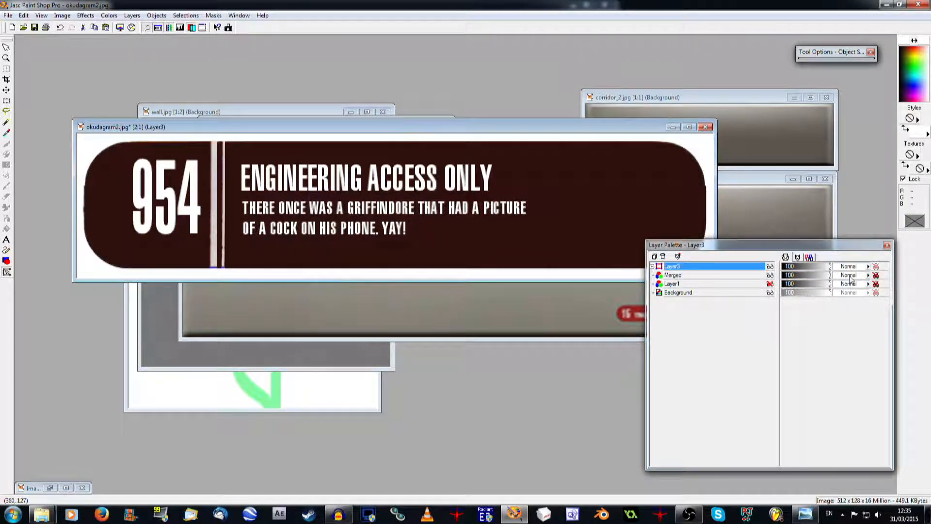
pyautogui.click(770, 293)
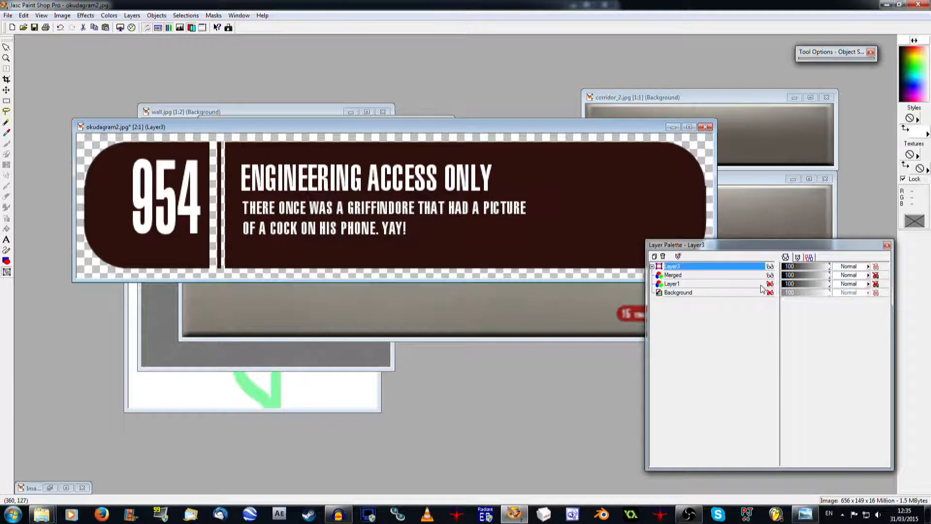
# Show Layer1 and clear its white fill everywhere outside a rectangular area around the divider strips
pyautogui.click(770, 284)
pyautogui.click(761, 286)
pyautogui.click(6, 101)
pyautogui.moveTo(816, 83)
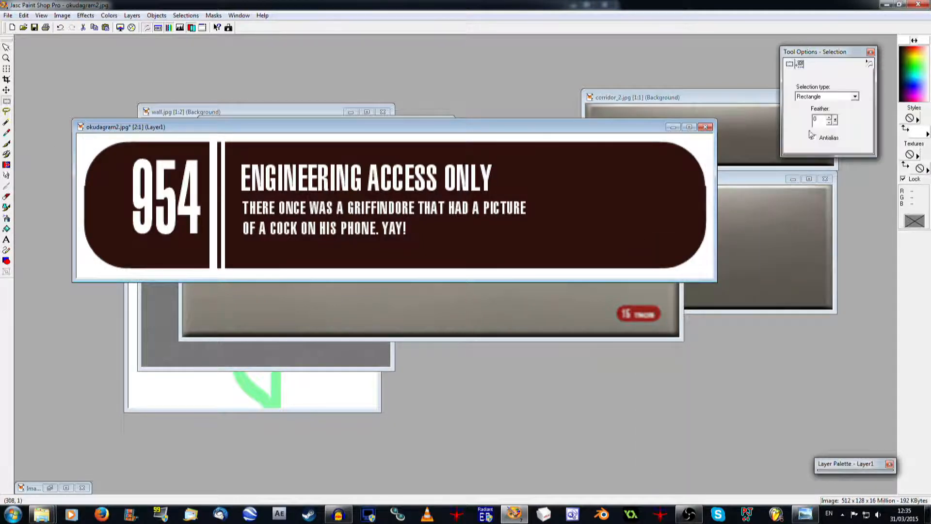
pyautogui.scroll(2, 201, 143)
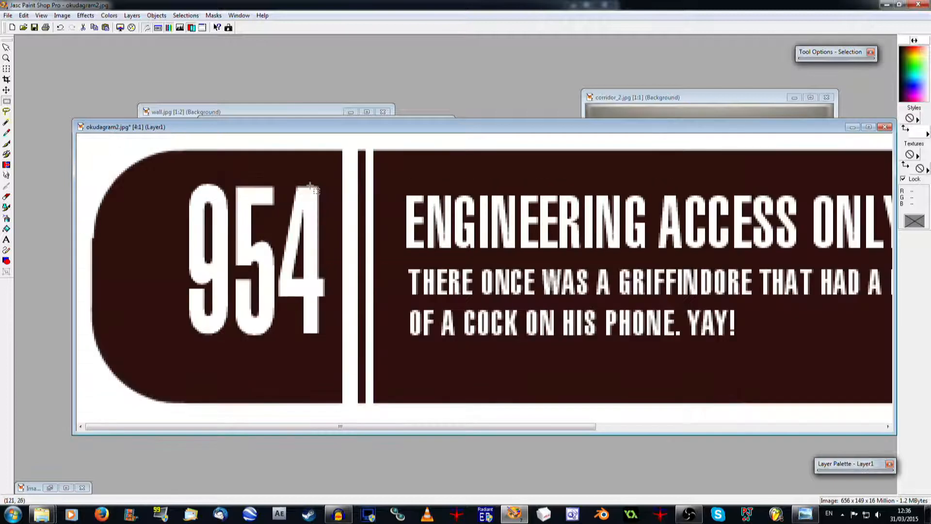
pyautogui.moveTo(329, 150); pyautogui.dragTo(402, 408)
pyautogui.click(185, 15)
pyautogui.click(202, 63)
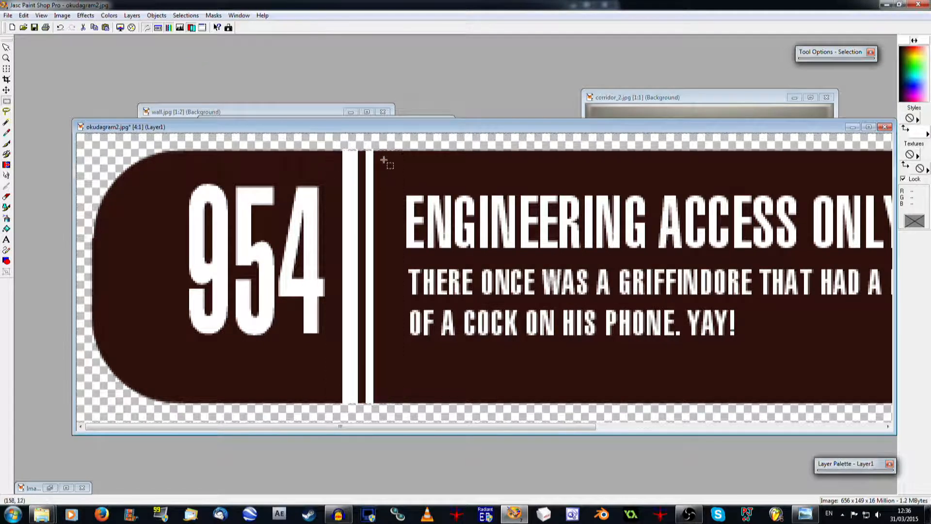
pyautogui.hotkey('ctrl', 'alt', 'n')
# Resize the whole label image to a width of 1500 pixels, keeping the aspect ratio and resizing all layers
pyautogui.scroll(1, 338, 192)
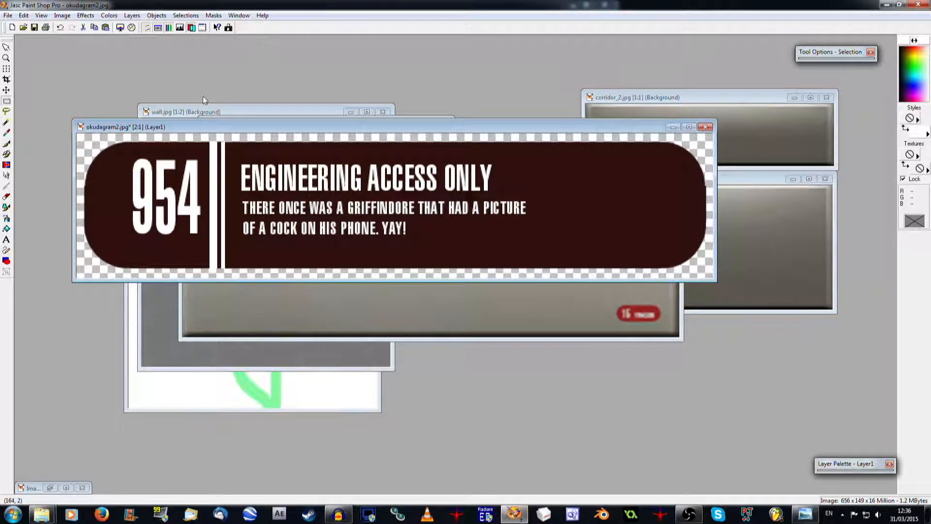
pyautogui.click(59, 15)
pyautogui.click(82, 79)
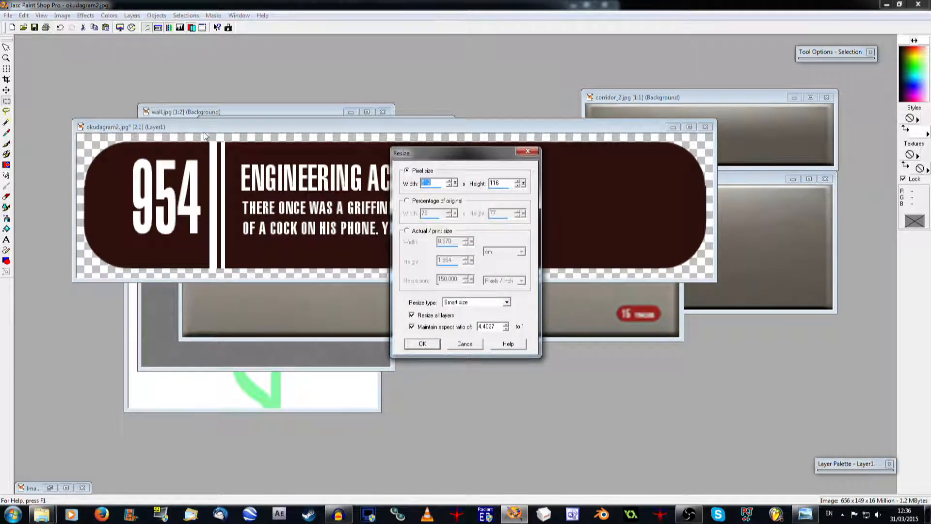
pyautogui.write('1500')
pyautogui.press('Return')
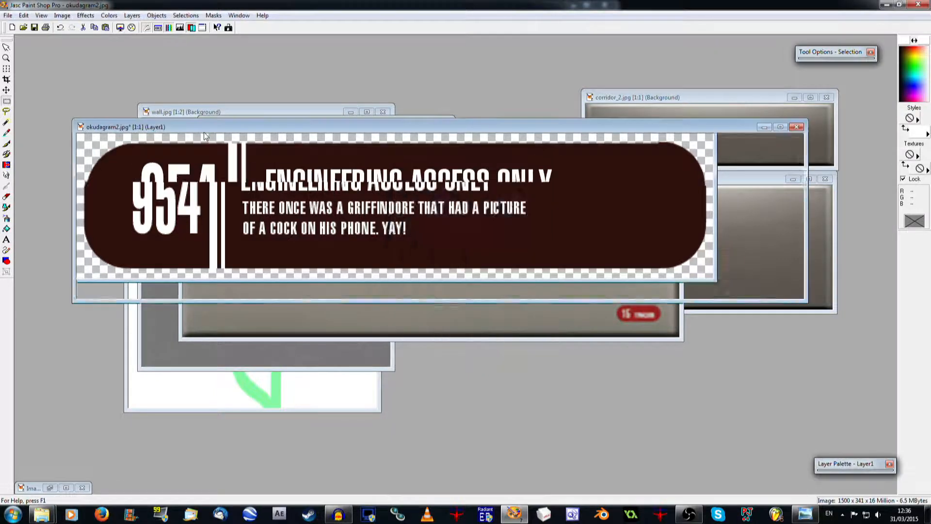
pyautogui.scroll(-1, 465, 278)
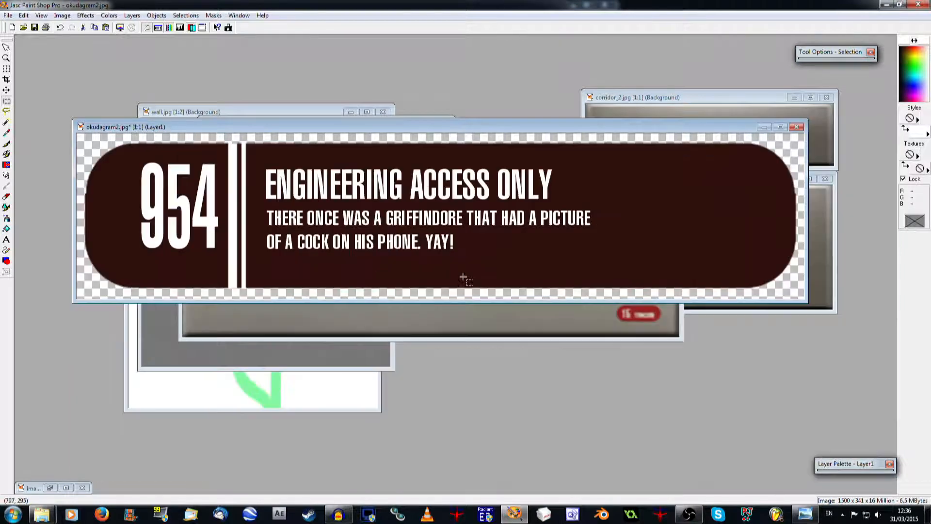
# Merge the label's visible layers into a single layer
pyautogui.click(129, 17)
pyautogui.moveTo(146, 120)
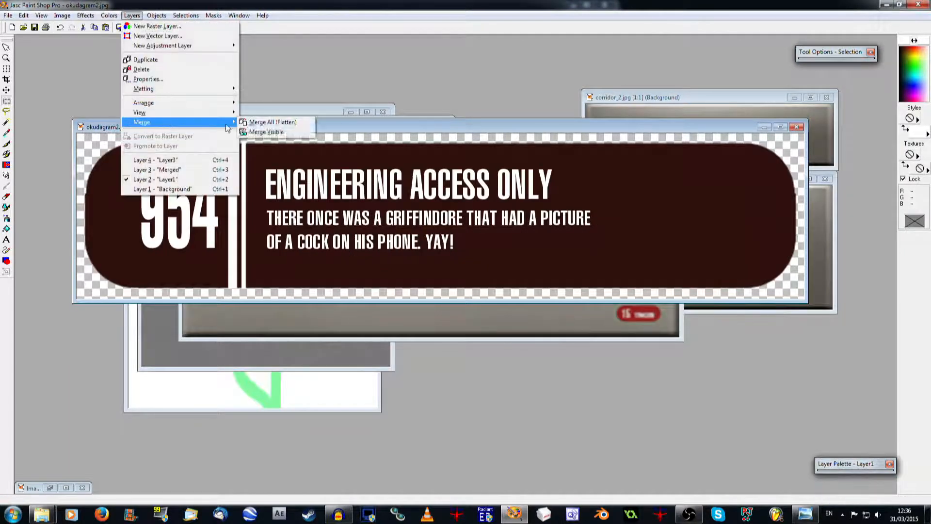
pyautogui.click(266, 131)
# Try resizing the merged label to a width of 600 pixels and undo the resize
pyautogui.click(60, 18)
pyautogui.click(86, 77)
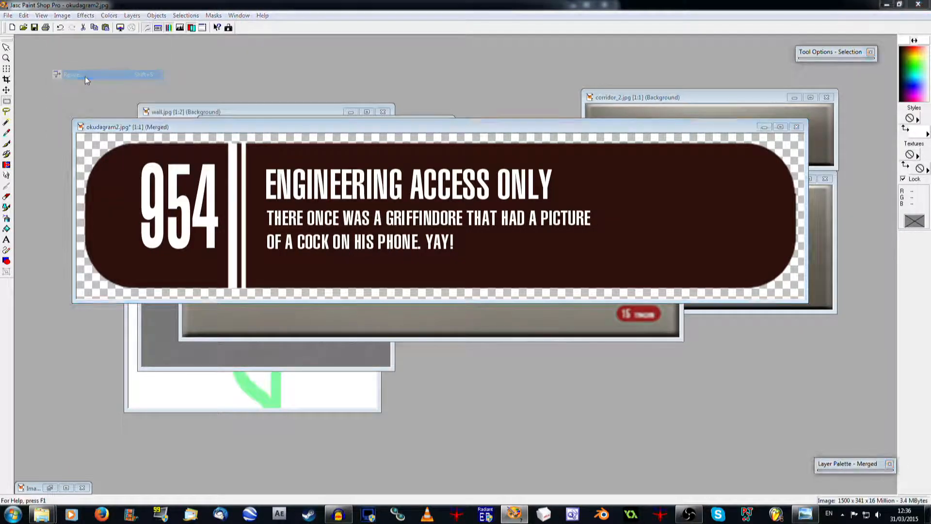
pyautogui.press('Return')
pyautogui.scroll(1, 450, 286)
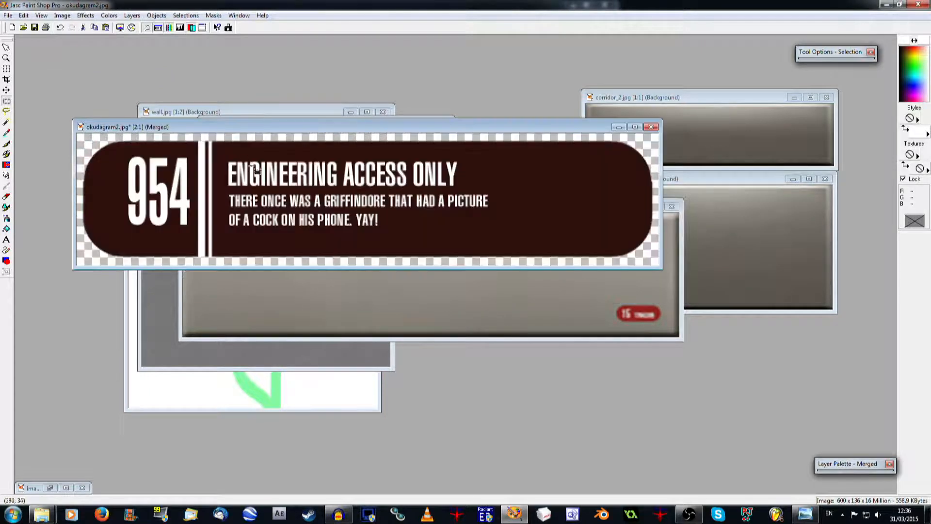
pyautogui.click(23, 16)
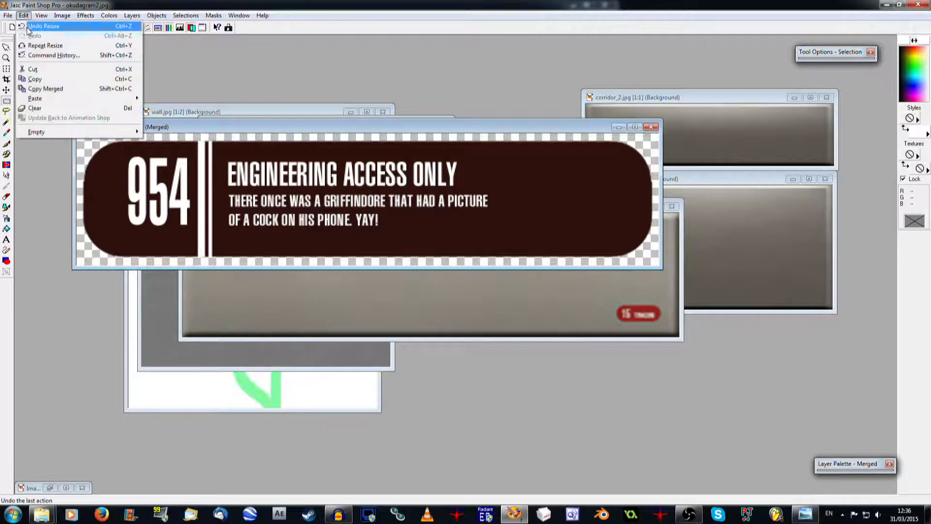
pyautogui.click(30, 27)
# Resize the merged label to a width of 1024 pixels, keeping the aspect ratio
pyautogui.click(63, 16)
pyautogui.click(71, 76)
pyautogui.write('81024')
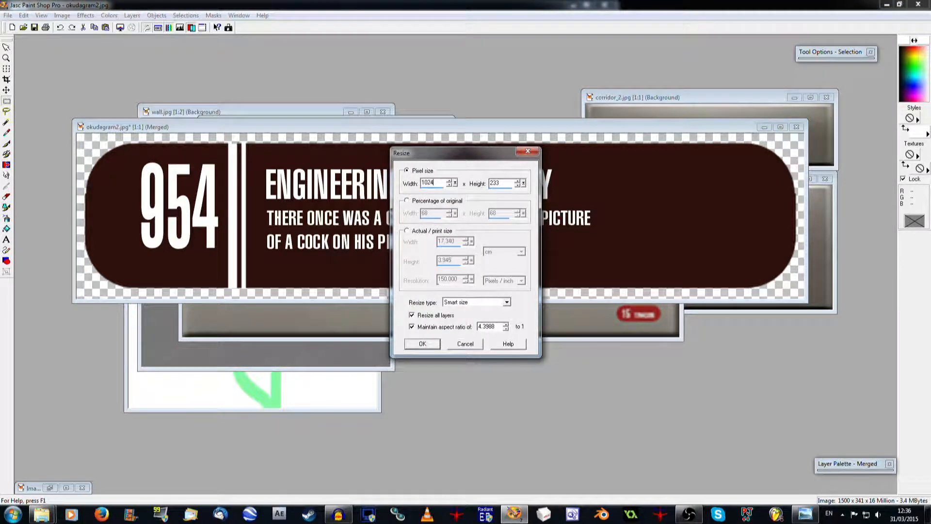
pyautogui.press('Return')
pyautogui.scroll(3, 202, 159)
pyautogui.scroll(-2, 273, 199)
pyautogui.scroll(-1, 273, 199)
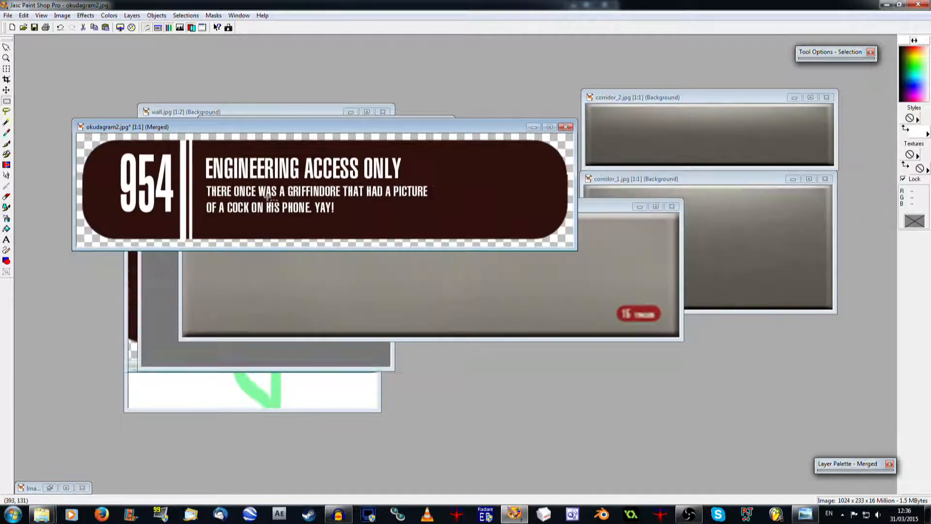
pyautogui.scroll(1, 268, 198)
pyautogui.scroll(-1, 291, 204)
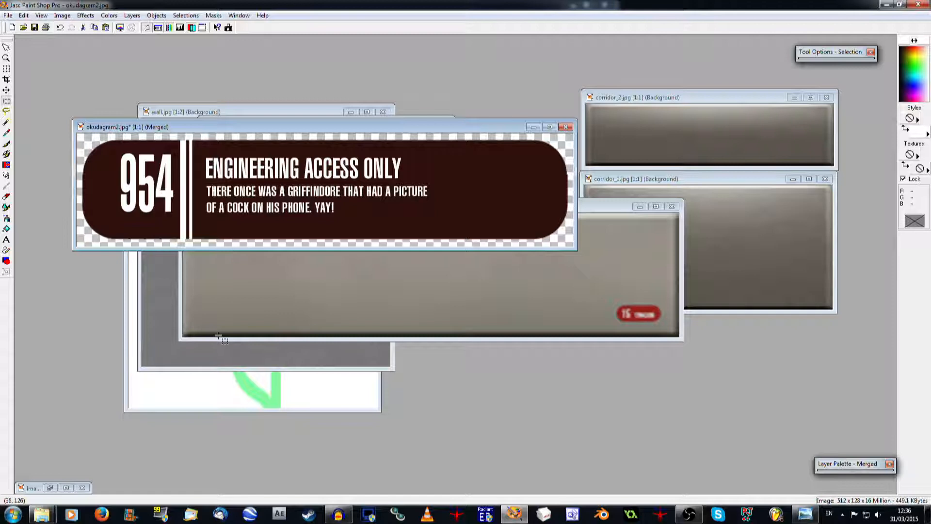
# Paste the merged label as a new transparent image and place its window below the original label
pyautogui.hotkey('ctrl', 'v')
pyautogui.moveTo(246, 177); pyautogui.dragTo(305, 335)
pyautogui.click(335, 128)
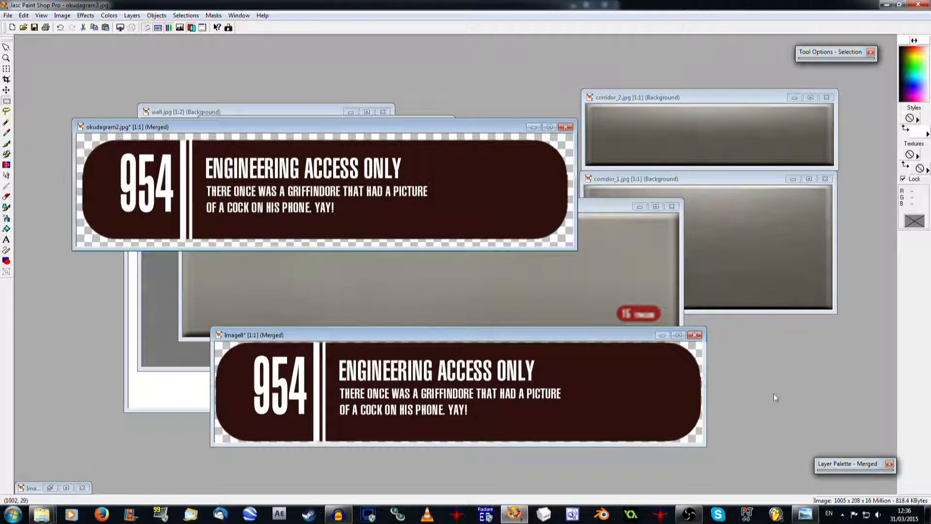
# Restore the original artwork in okudagram2.jpg by deleting its merged layer and showing Background, and line its window up above the new label
pyautogui.moveTo(844, 466)
pyautogui.rightClick(721, 274)
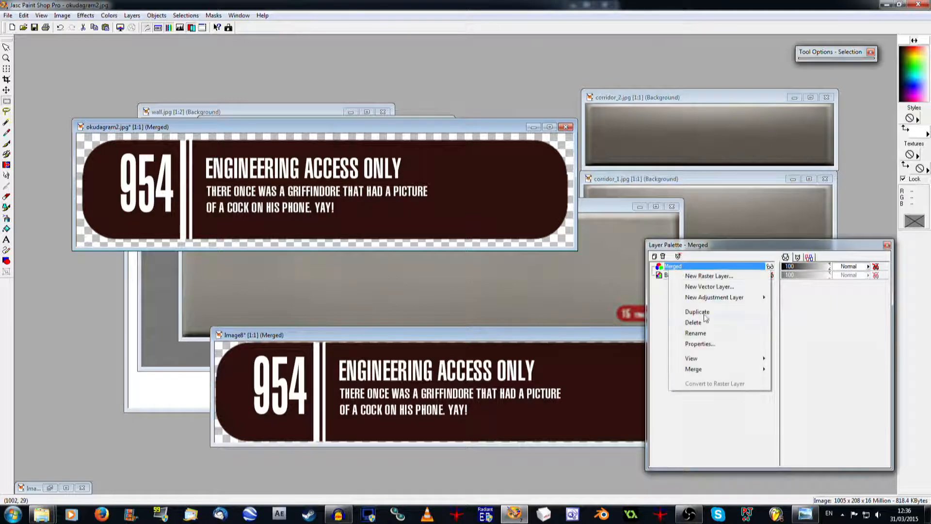
pyautogui.click(708, 315)
pyautogui.click(770, 266)
pyautogui.moveTo(340, 129); pyautogui.dragTo(467, 203)
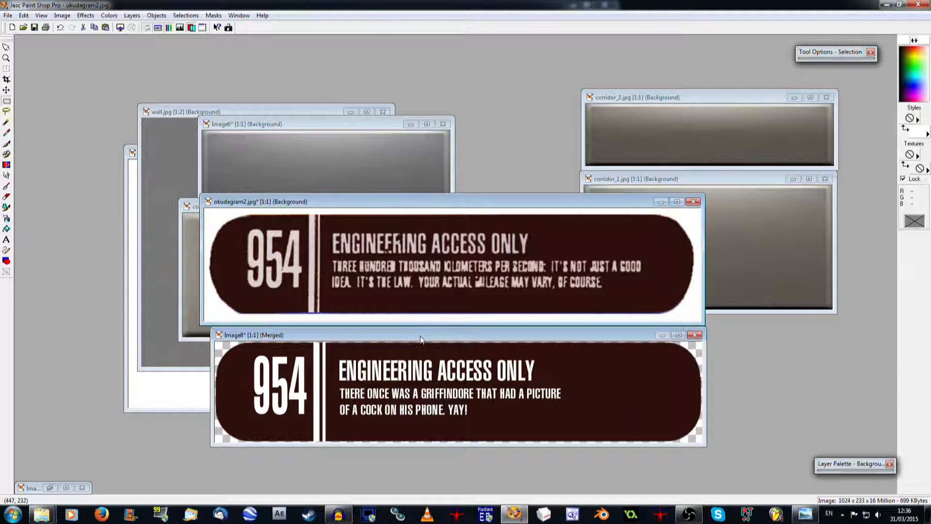
pyautogui.moveTo(420, 340); pyautogui.dragTo(416, 339)
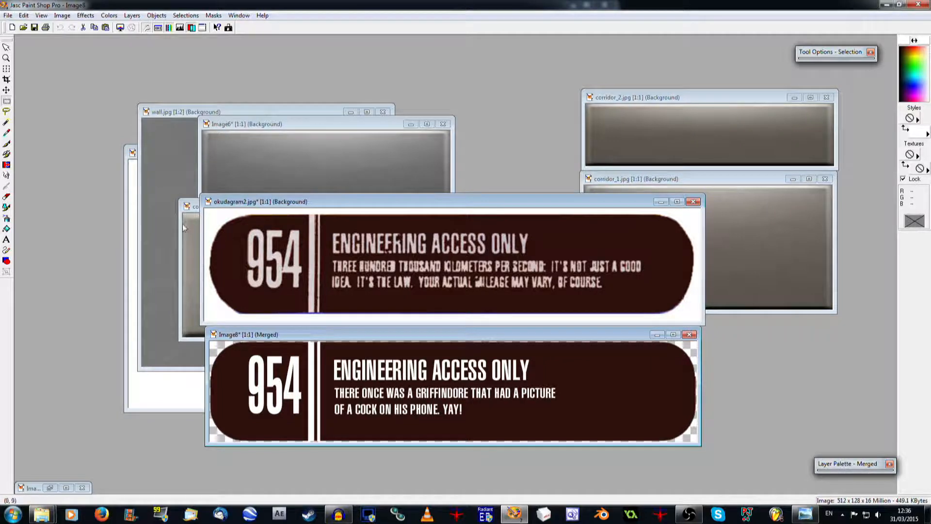
# Move the original label's window out of the way, bring corridor_3.jpg forward and hide its Layer1
pyautogui.moveTo(365, 200); pyautogui.dragTo(387, 332)
pyautogui.click(437, 207)
pyautogui.moveTo(437, 207); pyautogui.dragTo(415, 168)
pyautogui.moveTo(850, 467)
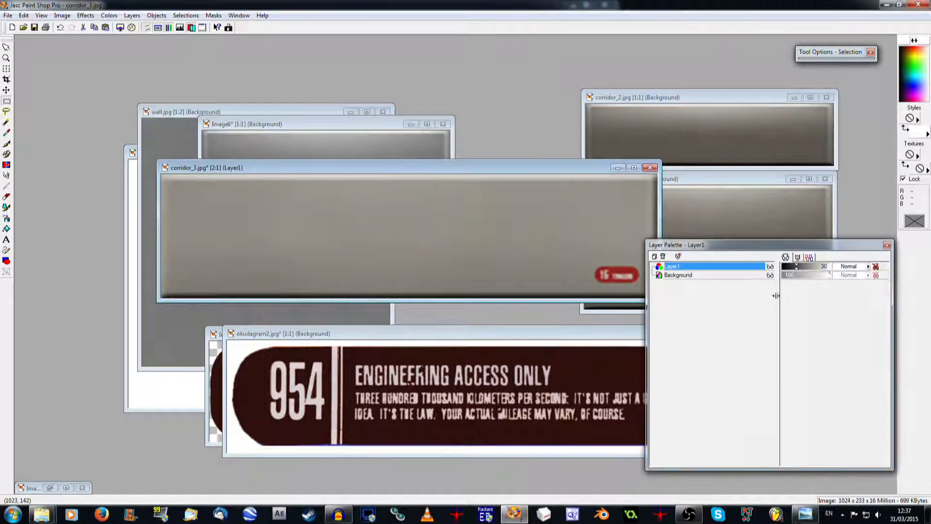
pyautogui.click(769, 267)
# Measure the height of the red 15 label on corridor_3.jpg's Background by copying a full-height slice into a temporary new image
pyautogui.scroll(2, 625, 273)
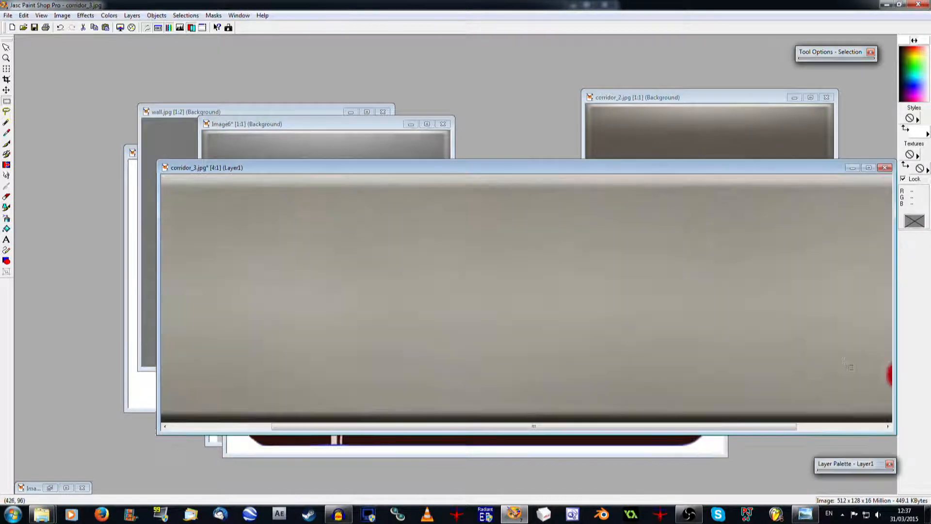
pyautogui.scroll(1, 849, 366)
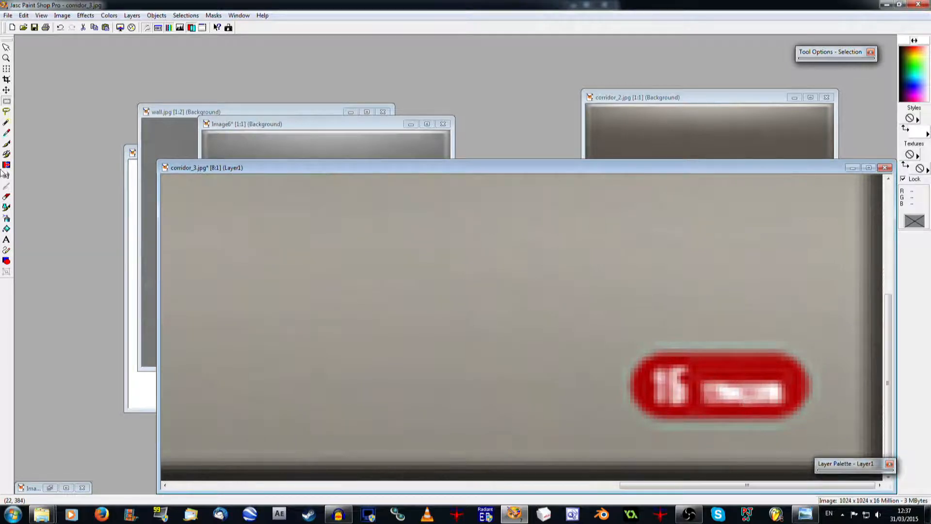
pyautogui.moveTo(865, 468)
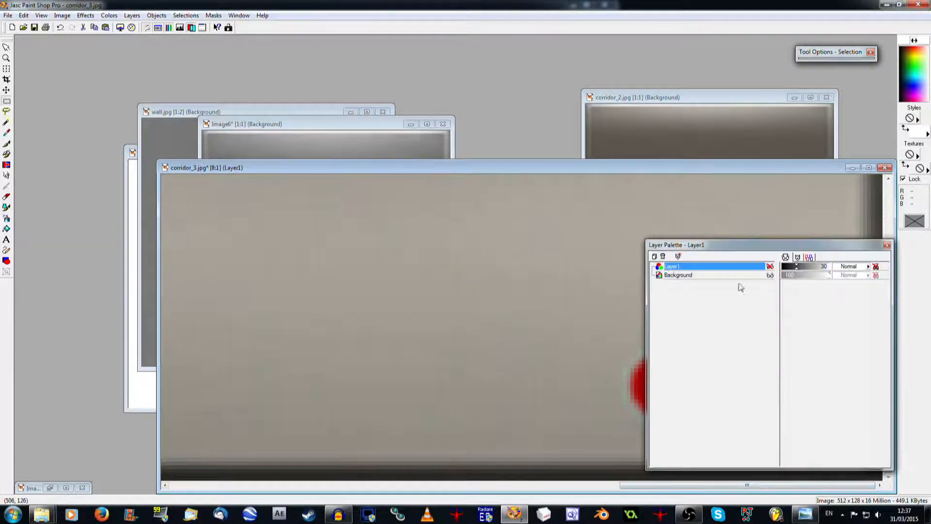
pyautogui.click(728, 275)
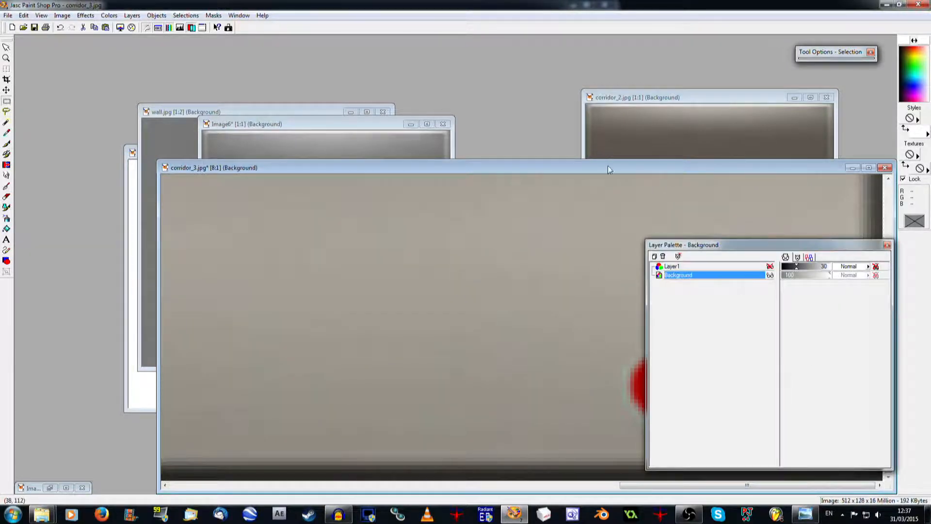
pyautogui.moveTo(694, 351); pyautogui.dragTo(745, 422)
pyautogui.hotkey('ctrl', 'c')
pyautogui.hotkey('ctrl', 'v')
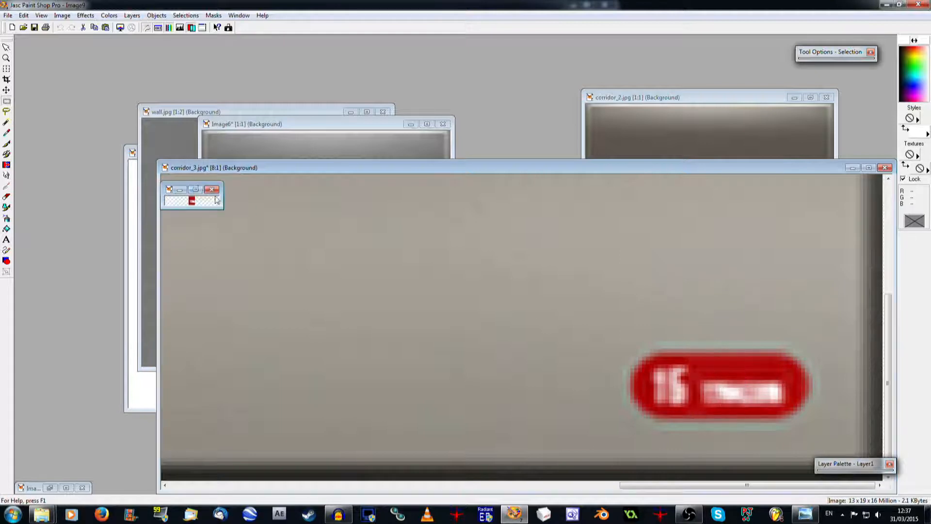
pyautogui.scroll(11, 209, 214)
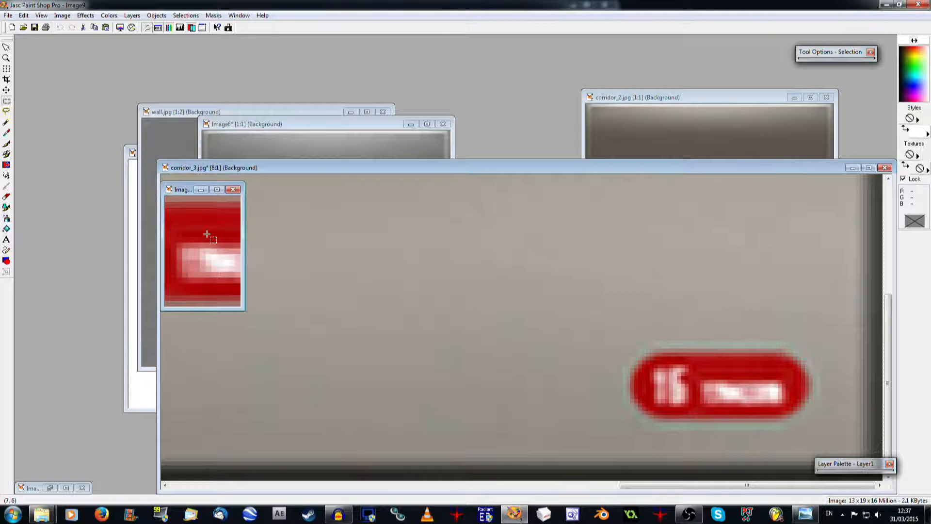
pyautogui.click(236, 190)
pyautogui.click(476, 278)
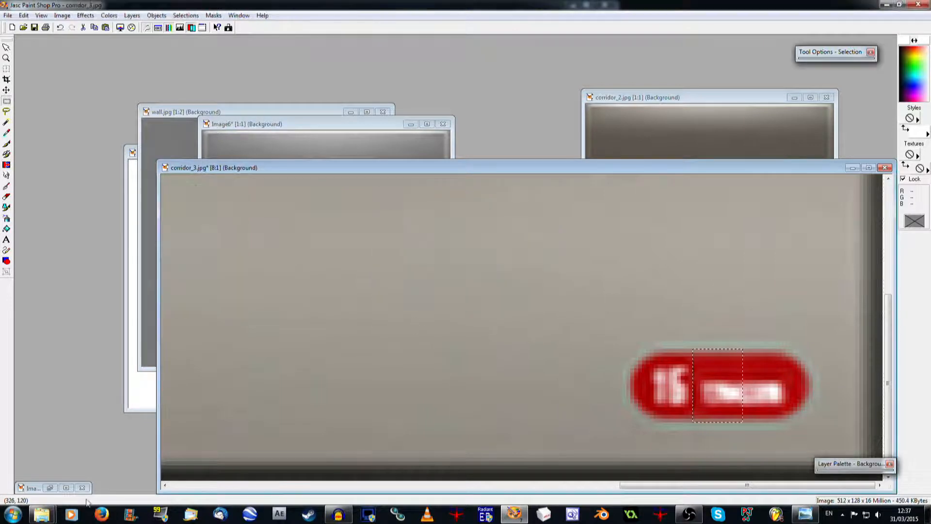
pyautogui.scroll(-5, 500, 291)
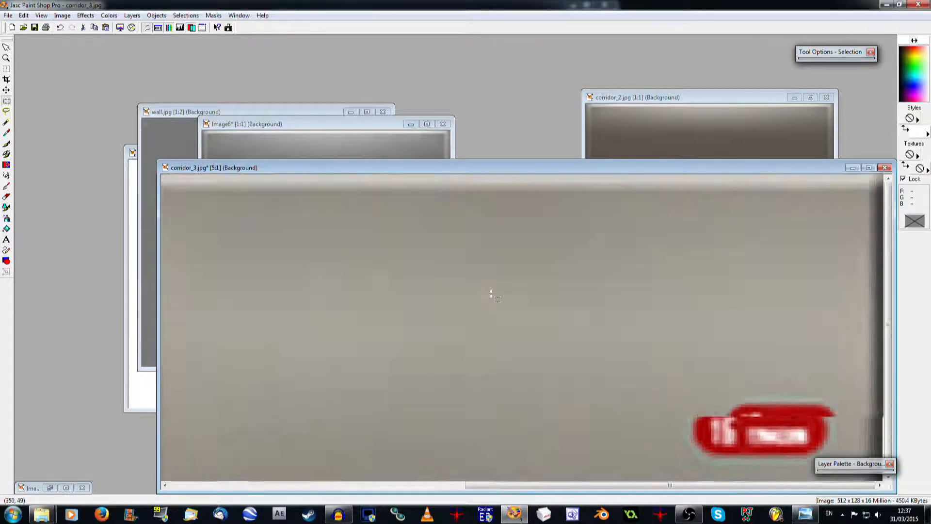
pyautogui.scroll(-1, 521, 225)
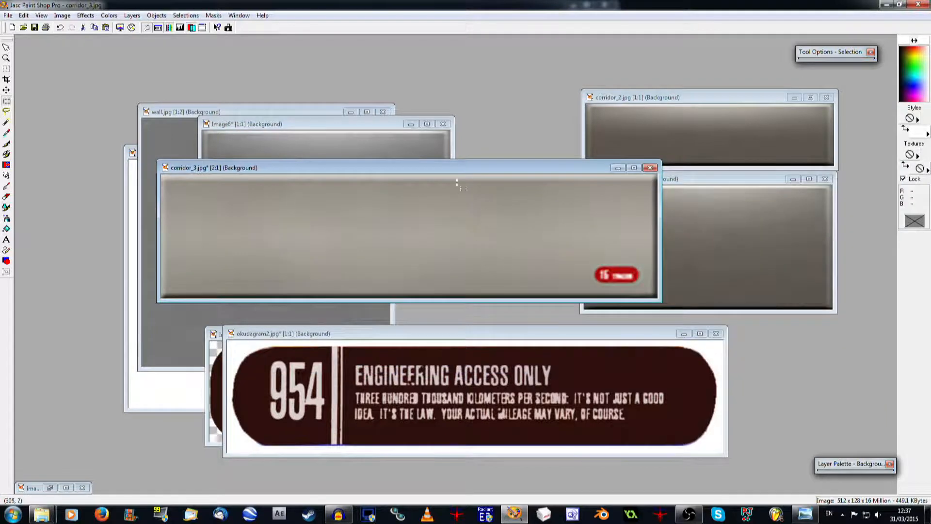
# Paste the recreated 954 label as another new image and minimize the full-size version
pyautogui.moveTo(455, 333); pyautogui.dragTo(309, 184)
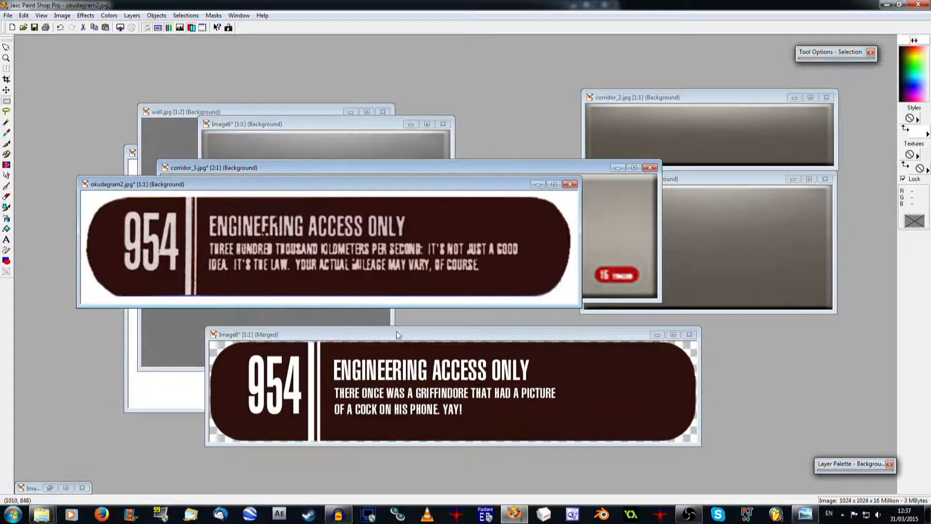
pyautogui.click(421, 333)
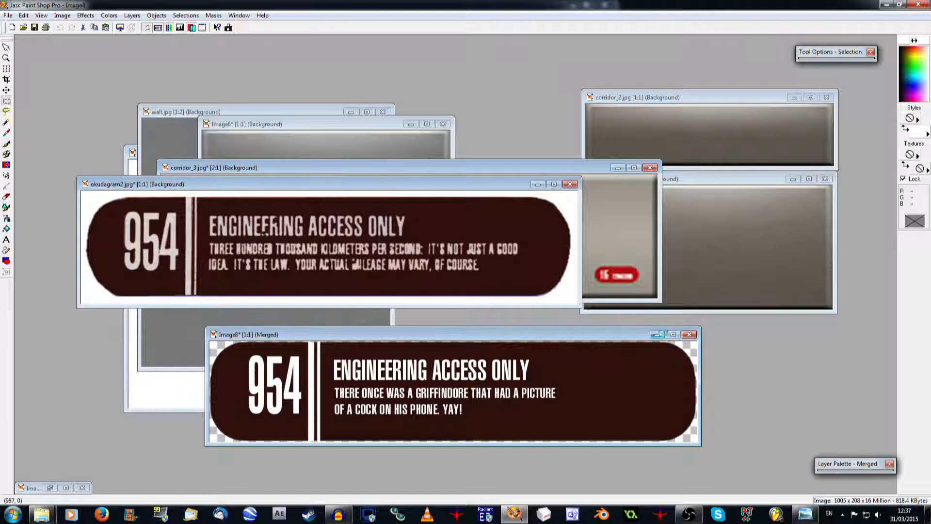
pyautogui.click(657, 334)
pyautogui.hotkey('ctrl', 'v')
# Resize the new copy of the label to a height of 19 pixels, keeping the aspect ratio
pyautogui.click(62, 15)
pyautogui.click(92, 76)
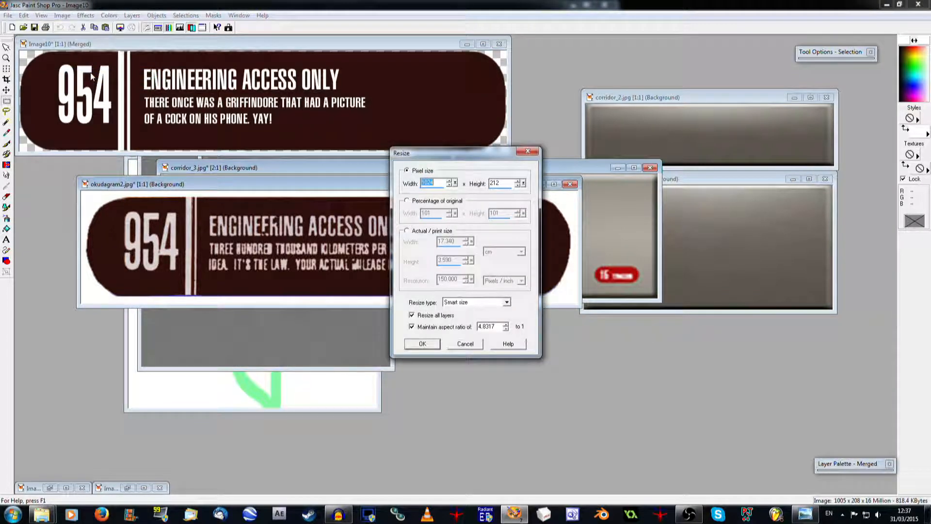
pyautogui.click(504, 183)
pyautogui.write('19')
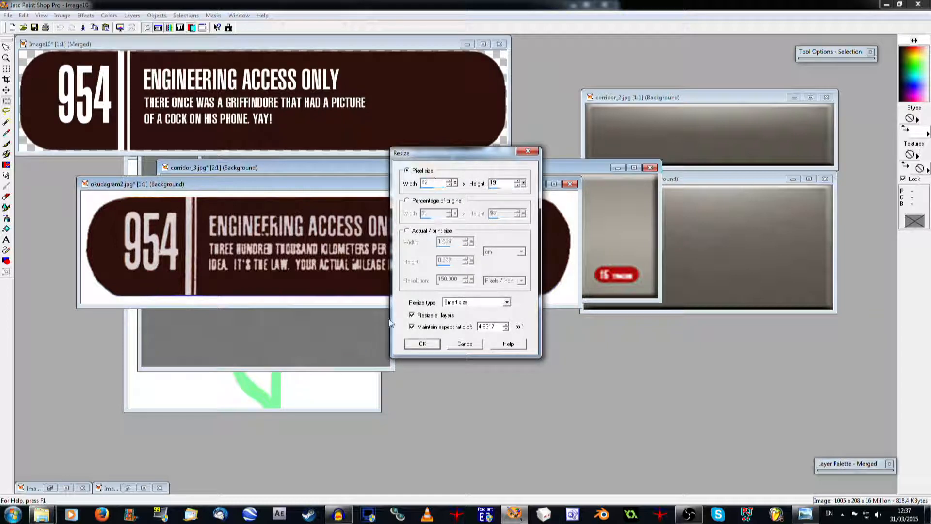
pyautogui.click(421, 343)
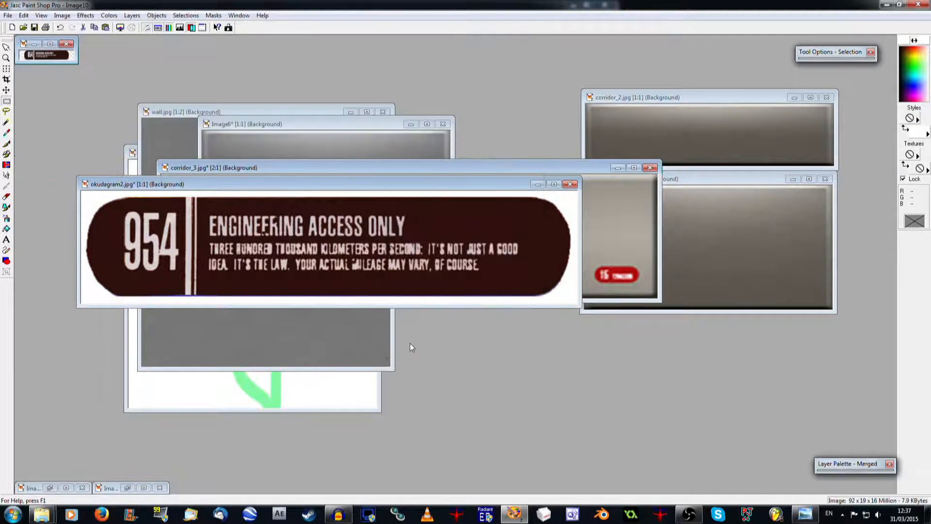
# Paste the small label as a new layer in corridor_3.jpg and move it over the red 15 label in the lower-right corner
pyautogui.scroll(16, 132, 105)
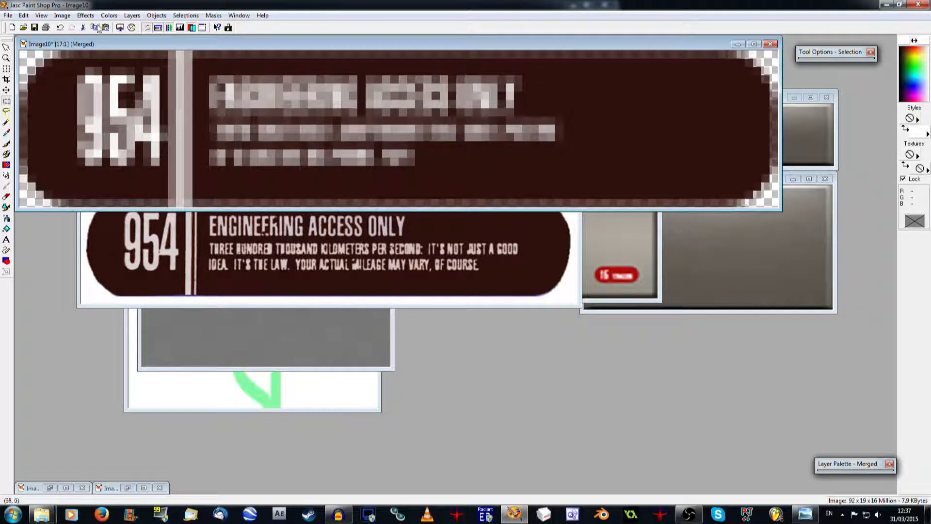
pyautogui.scroll(-9, 305, 182)
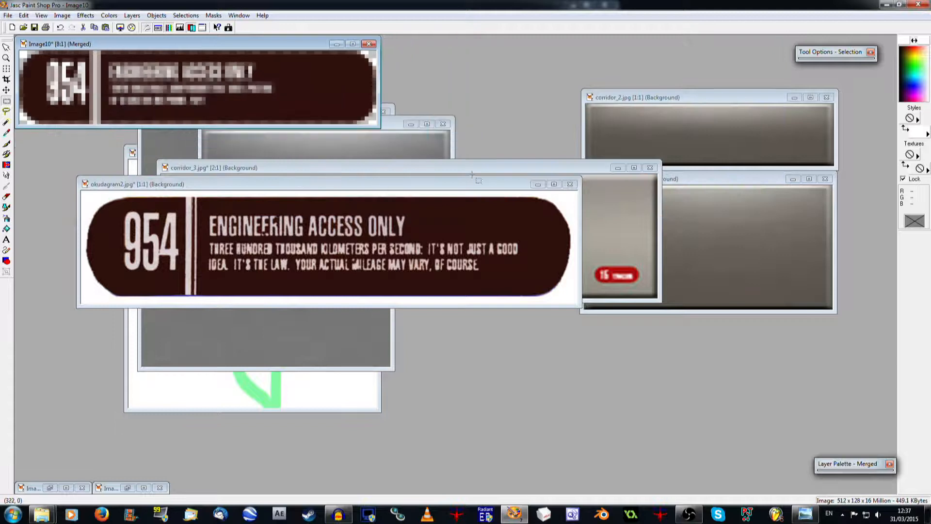
pyautogui.click(491, 163)
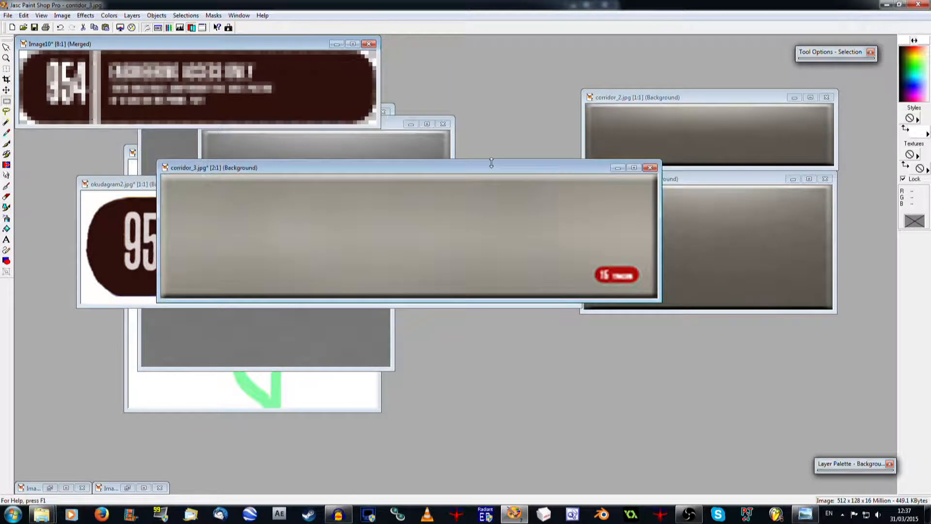
pyautogui.press('m')
pyautogui.hotkey('ctrl', 'l')
pyautogui.moveTo(418, 244); pyautogui.dragTo(610, 282)
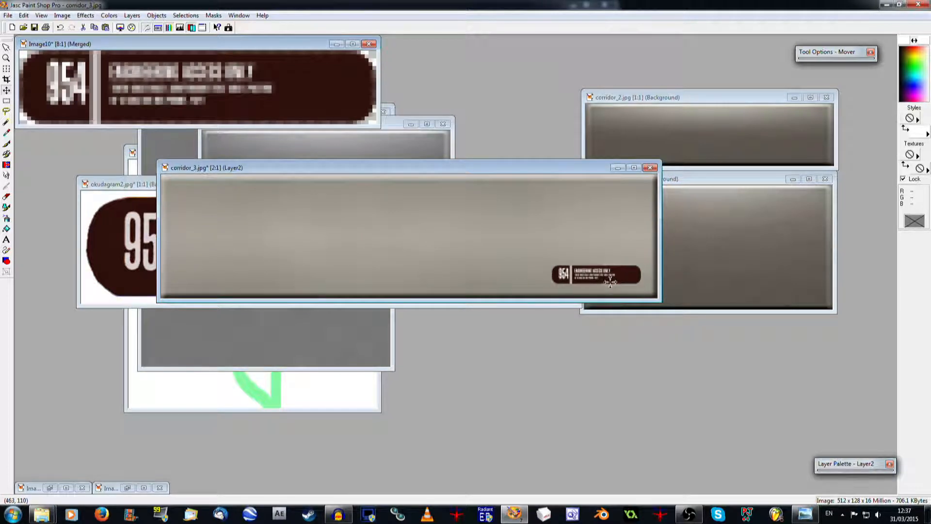
# Move the label layer above Layer1 in corridor_3.jpg, and show Layer1 at 100 opacity
pyautogui.moveTo(836, 464)
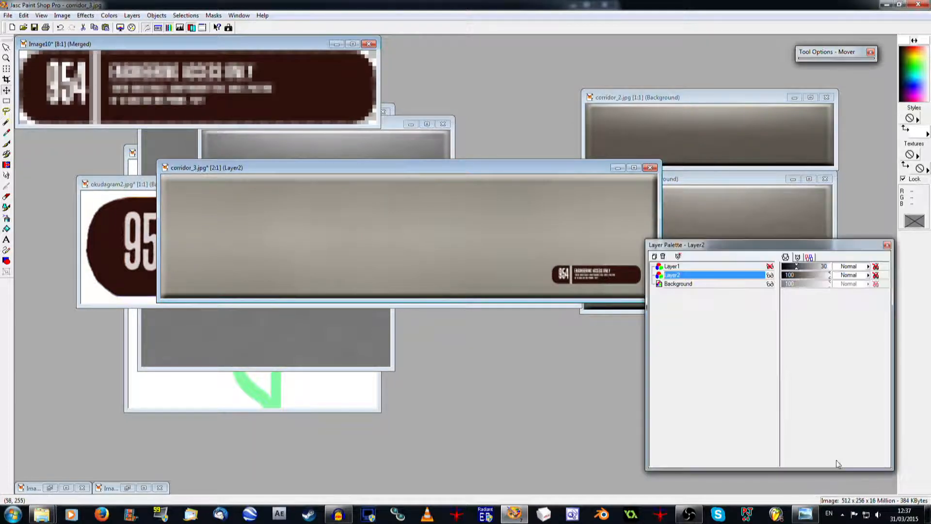
pyautogui.moveTo(734, 264); pyautogui.dragTo(734, 265)
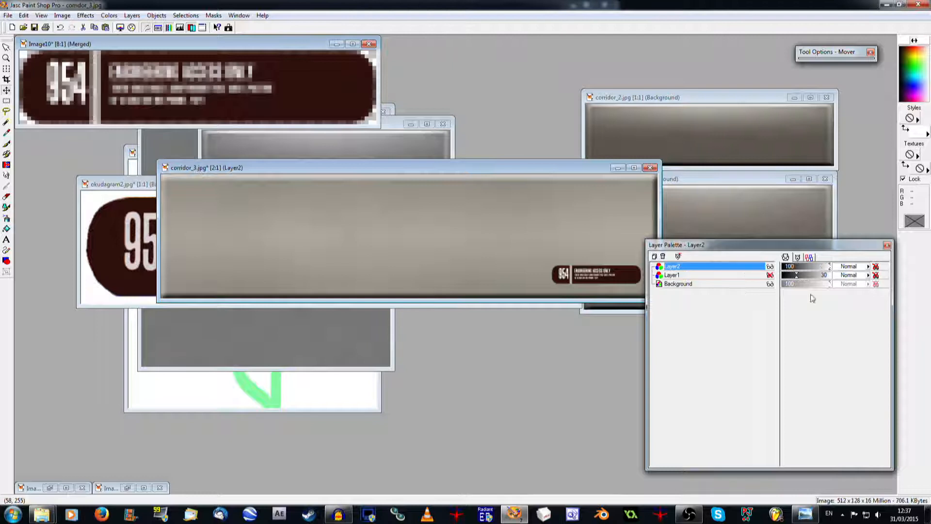
pyautogui.click(770, 275)
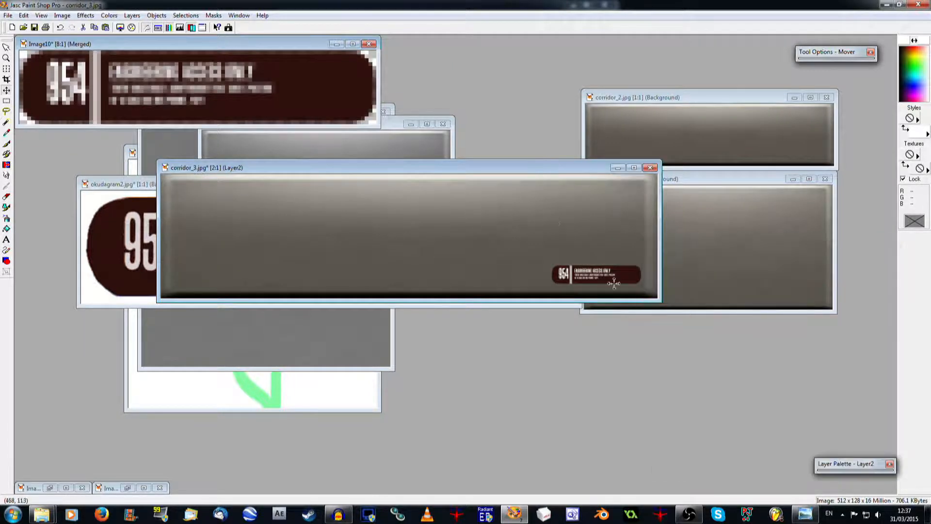
pyautogui.scroll(-1, 614, 284)
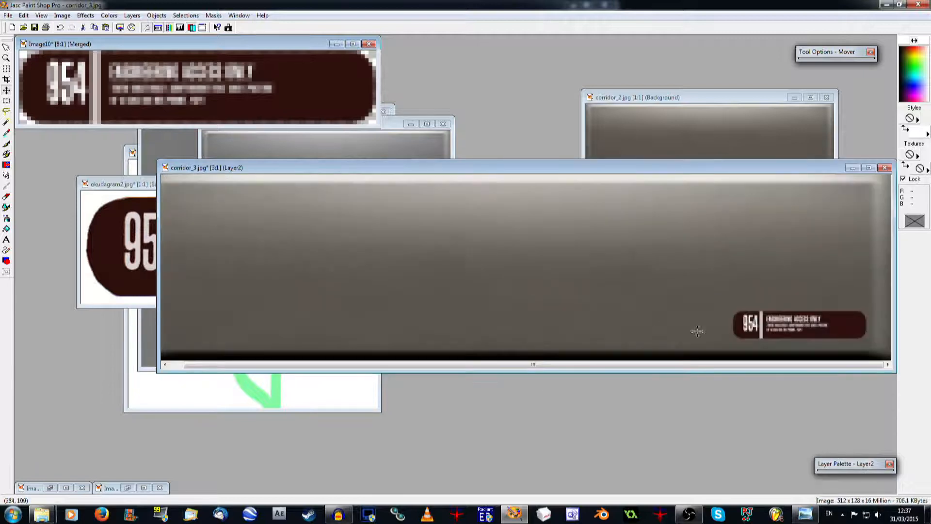
pyautogui.scroll(2, 697, 331)
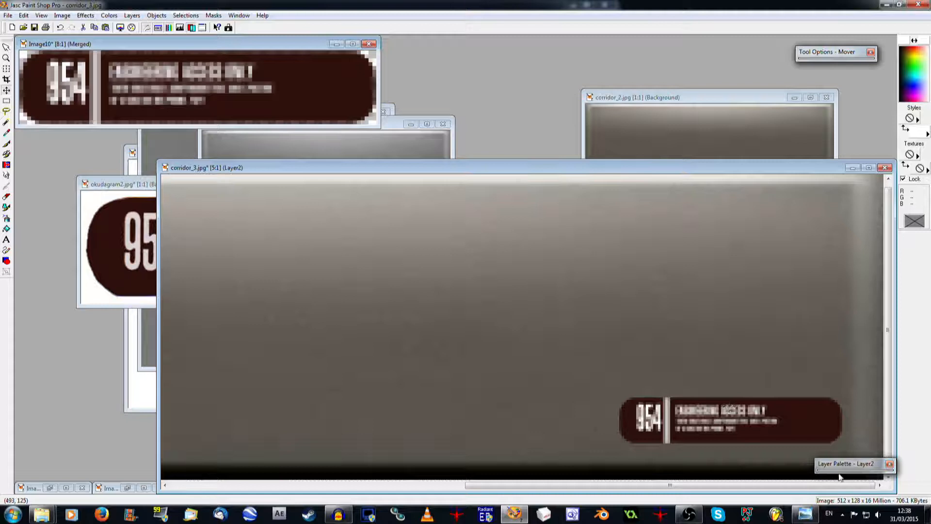
pyautogui.moveTo(841, 466)
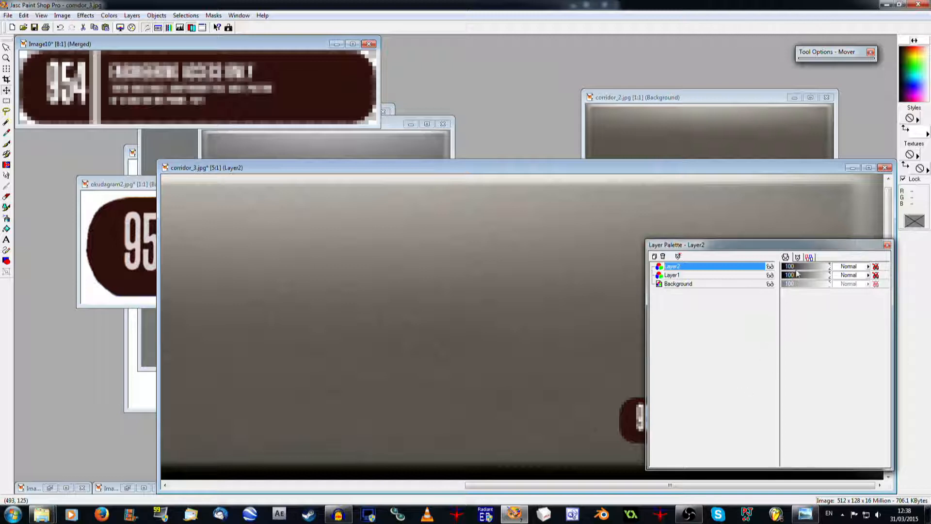
# Set the Retouch tool to Lightness Up with a smaller brush size for the label layer in corridor_3.jpg
pyautogui.click(132, 15)
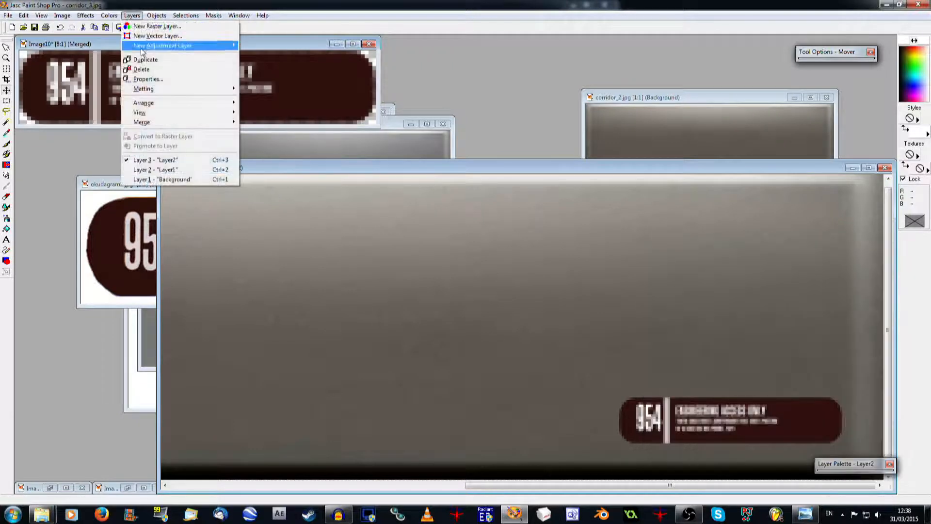
pyautogui.click(6, 176)
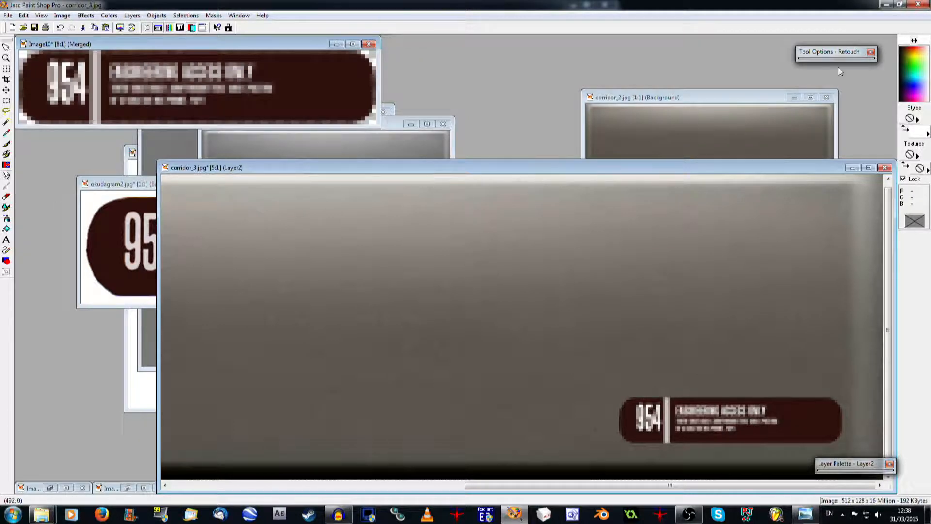
pyautogui.moveTo(842, 57)
pyautogui.click(830, 145)
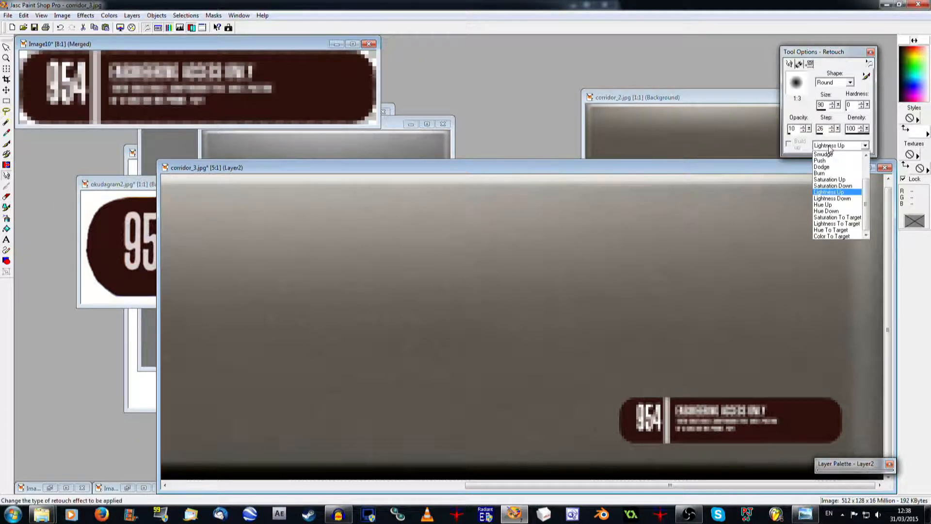
pyautogui.click(831, 192)
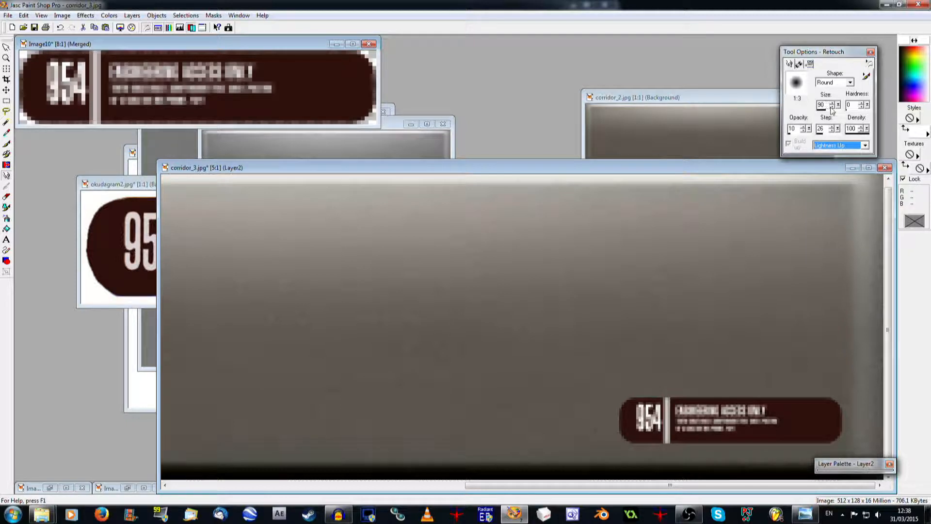
pyautogui.click(832, 108)
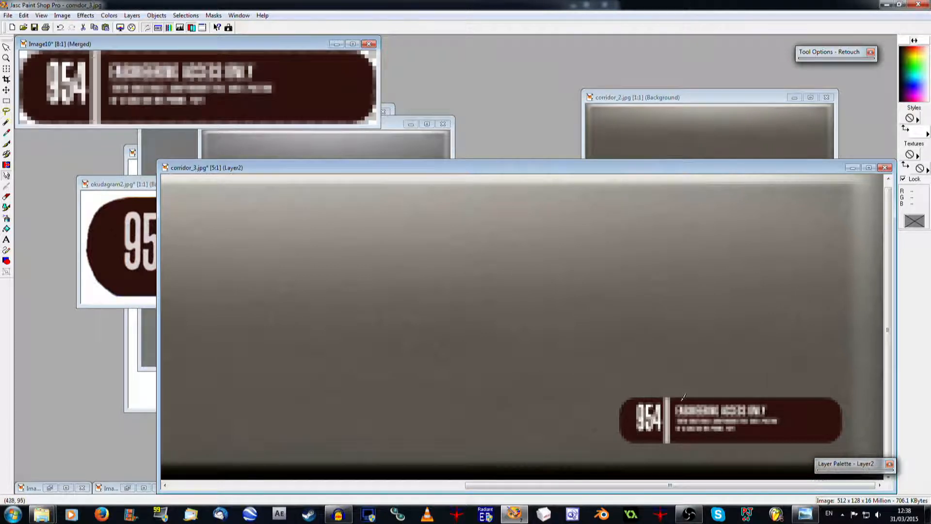
pyautogui.scroll(-3, 496, 333)
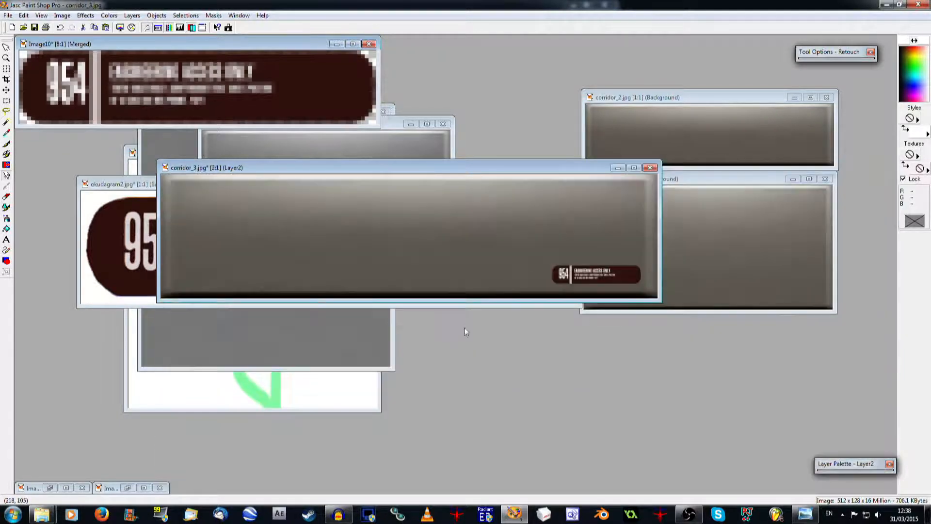
pyautogui.scroll(1, 573, 262)
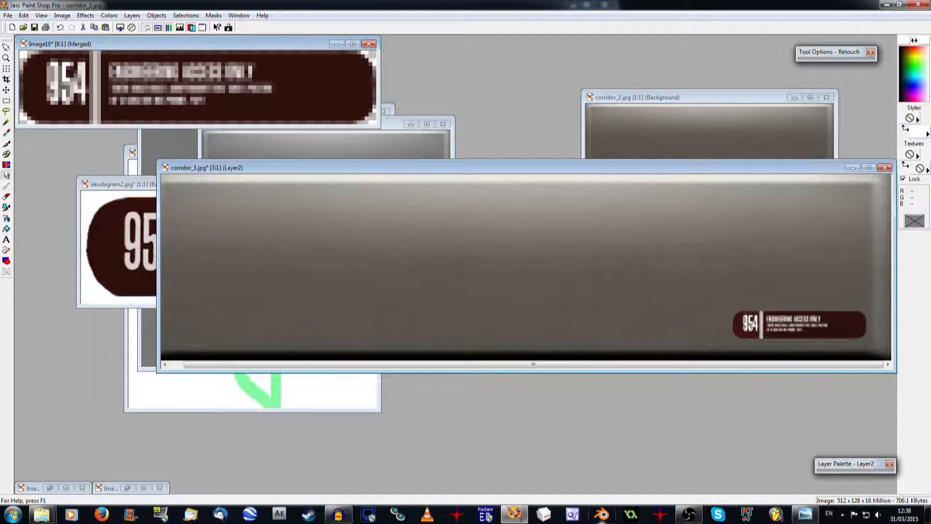
# Sample the dark red of the placed label as foreground colour from its left end and as background colour from its right end
pyautogui.scroll(5, 770, 269)
pyautogui.click(6, 133)
pyautogui.click(477, 376)
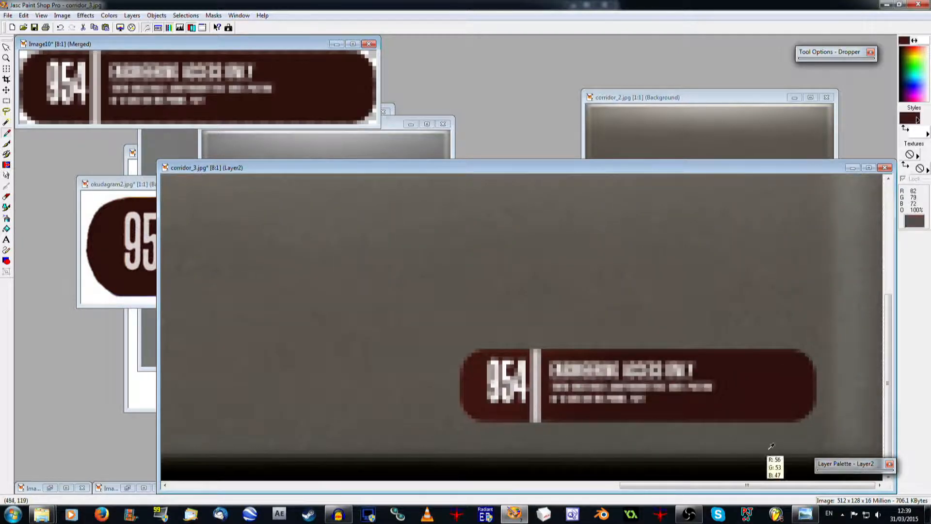
pyautogui.rightClick(809, 378)
# Set up the Flood Fill tool with a Foreground-Background gradient at an angle of 270
pyautogui.click(6, 228)
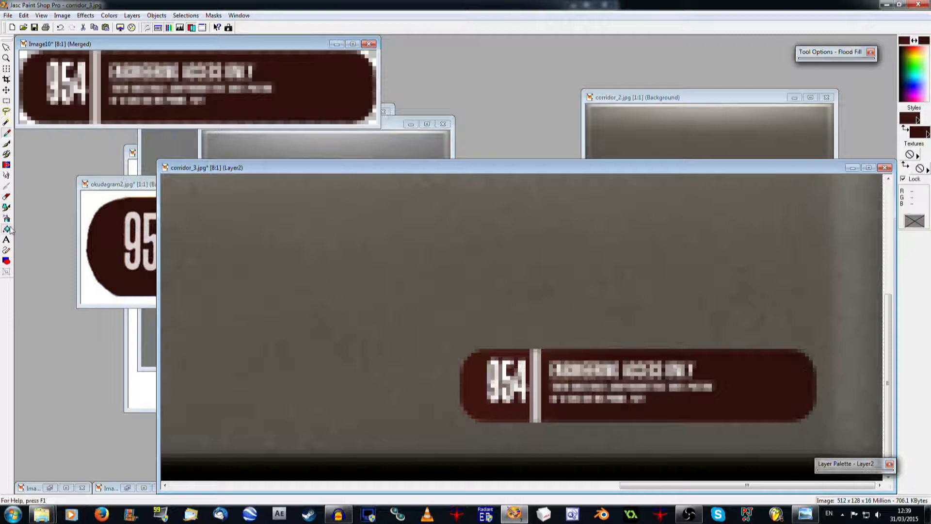
pyautogui.click(917, 119)
pyautogui.click(903, 132)
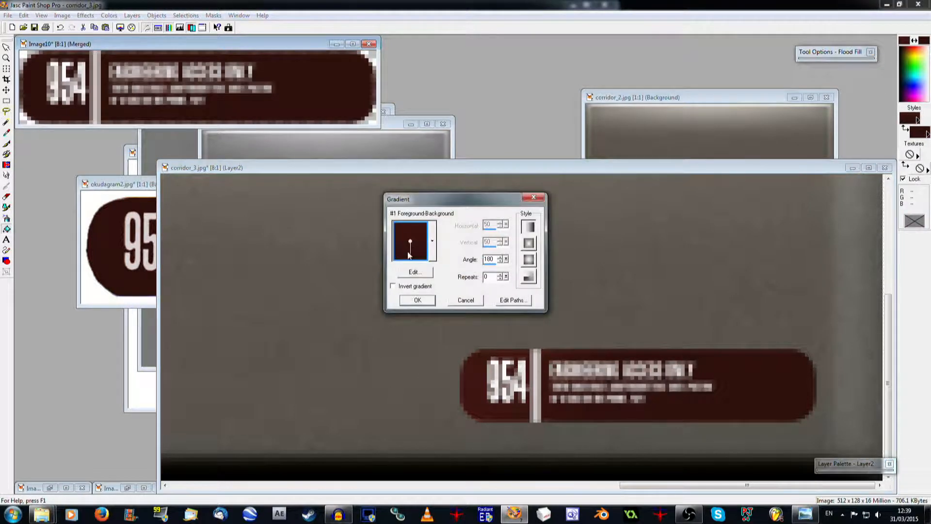
pyautogui.moveTo(410, 255); pyautogui.dragTo(382, 243)
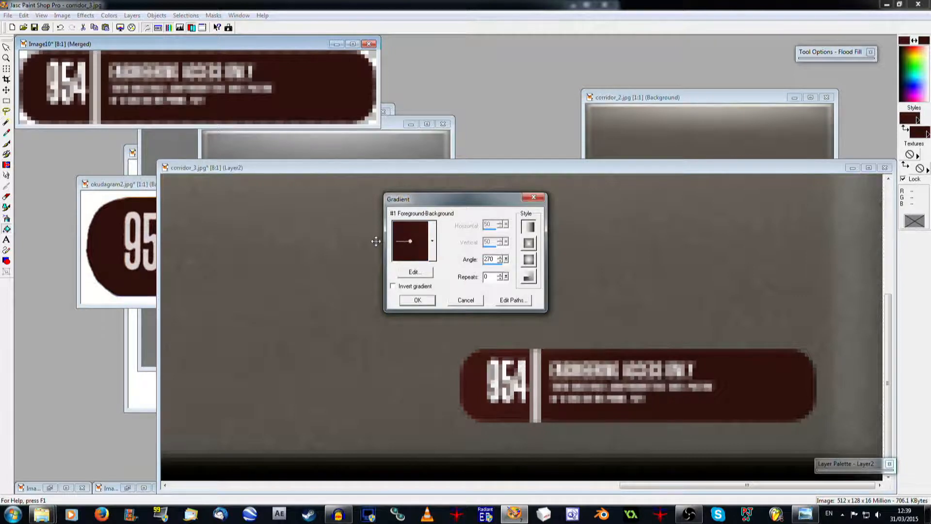
pyautogui.click(417, 300)
# Try to flood fill the label layer in corridor_3.jpg with the gradient, and undo the fill
pyautogui.click(412, 258)
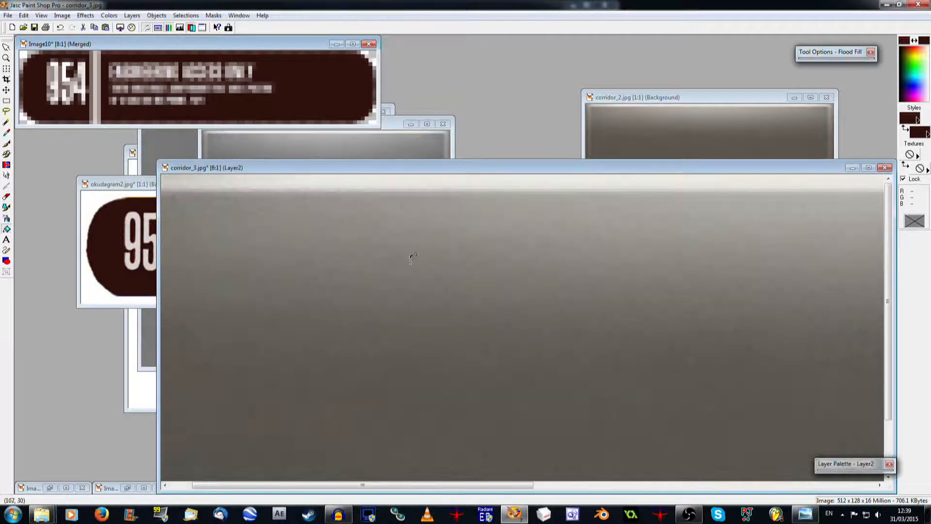
pyautogui.scroll(-2, 411, 260)
pyautogui.click(497, 242)
pyautogui.scroll(-2, 498, 242)
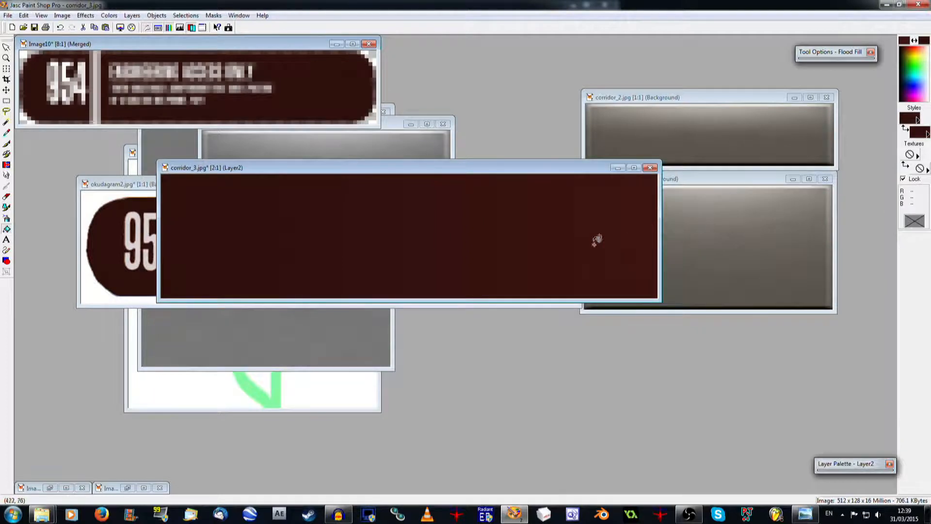
pyautogui.hotkey('ctrl', 'z')
# Duplicate the label layer Layer2 in corridor_3.jpg
pyautogui.scroll(4, 676, 291)
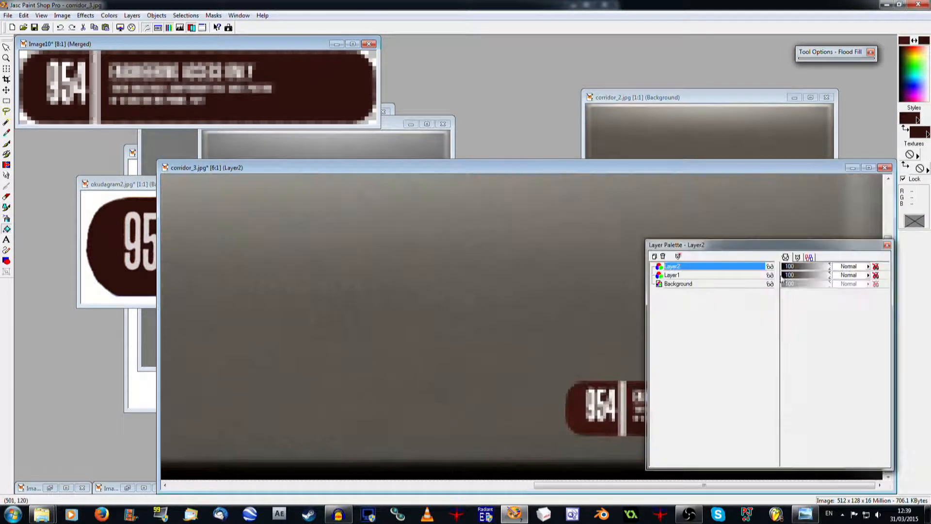
pyautogui.click(132, 15)
pyautogui.click(148, 56)
# Set the blend mode of the original Layer2 to Overlay and hide Copy of Layer2
pyautogui.moveTo(854, 464)
pyautogui.click(759, 276)
pyautogui.click(849, 275)
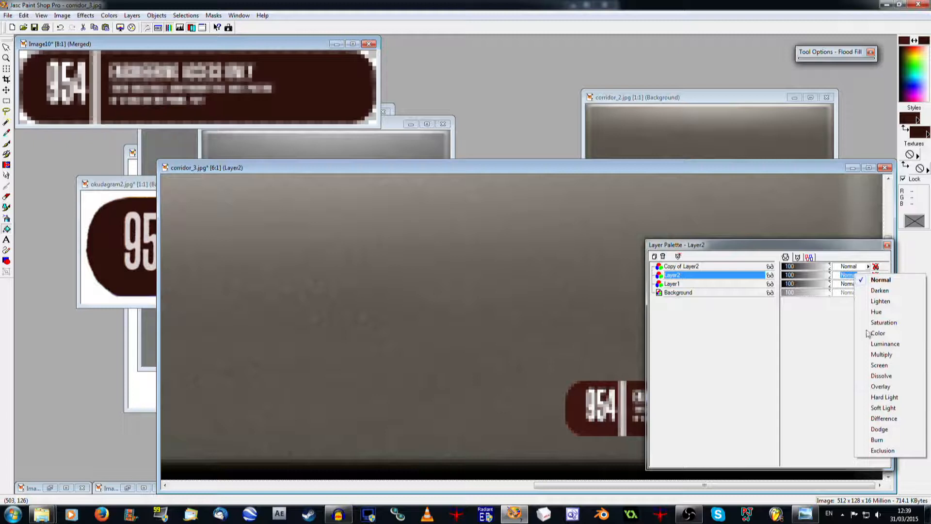
pyautogui.click(895, 386)
pyautogui.click(771, 266)
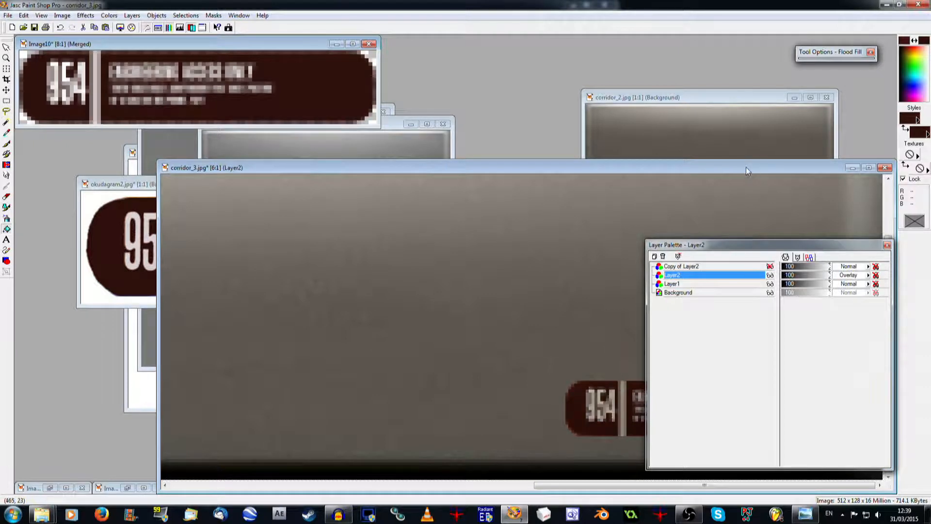
pyautogui.scroll(-3, 699, 300)
pyautogui.scroll(2, 834, 339)
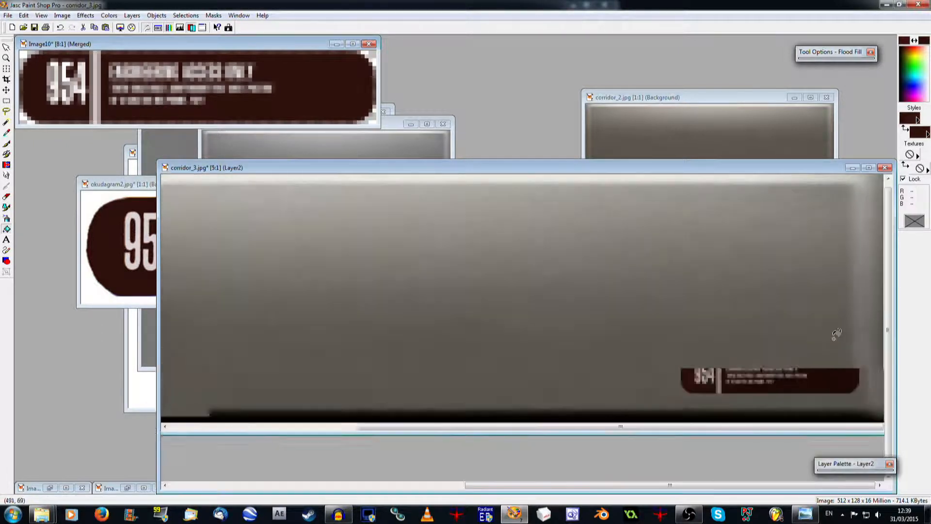
pyautogui.scroll(-4, 599, 399)
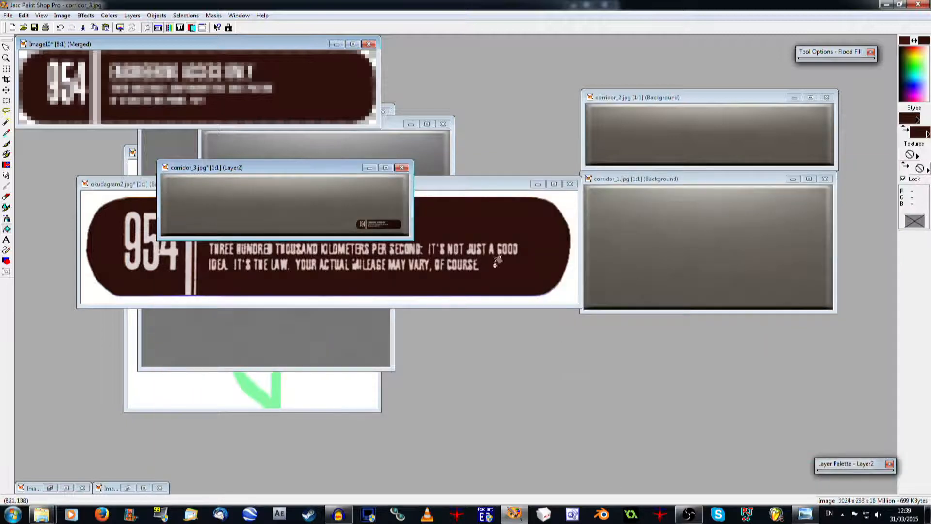
pyautogui.scroll(3, 332, 201)
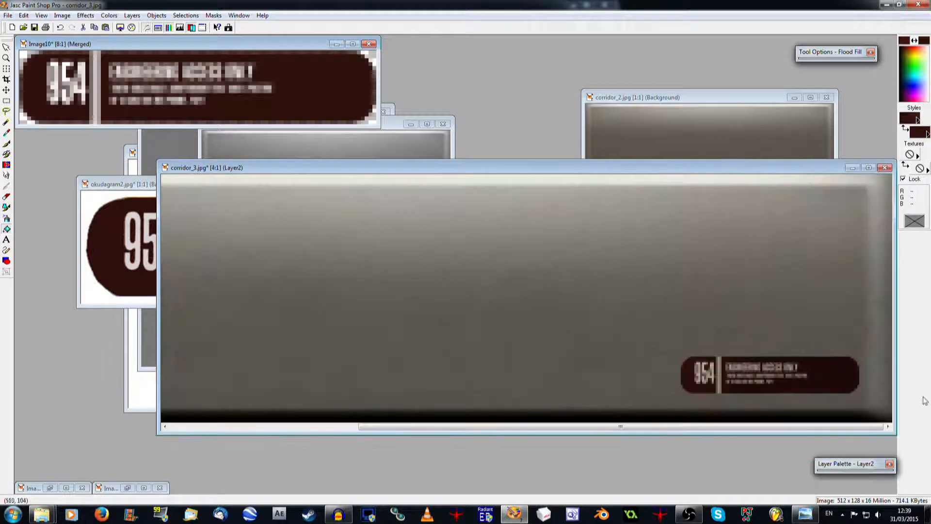
pyautogui.scroll(2, 863, 391)
# Set the blend mode of Copy of Layer2 to Color and make the layer visible again
pyautogui.moveTo(847, 466)
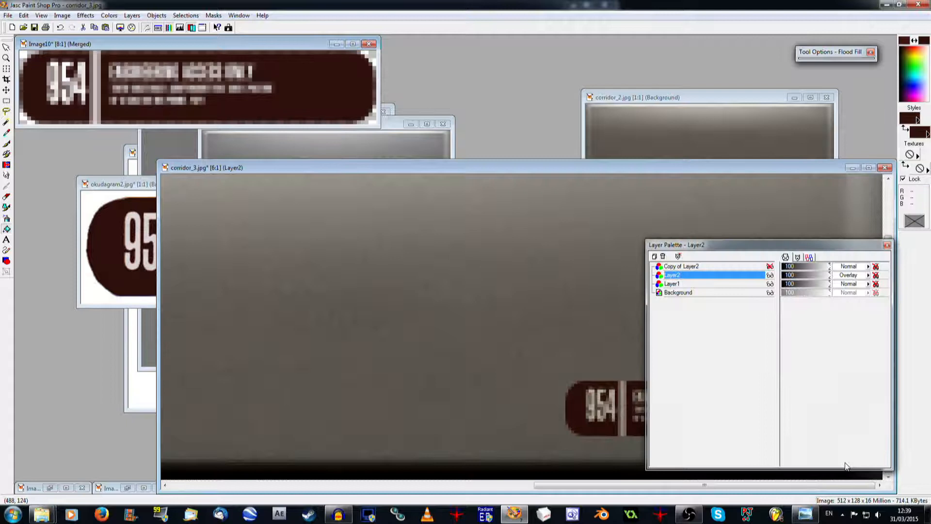
pyautogui.click(849, 267)
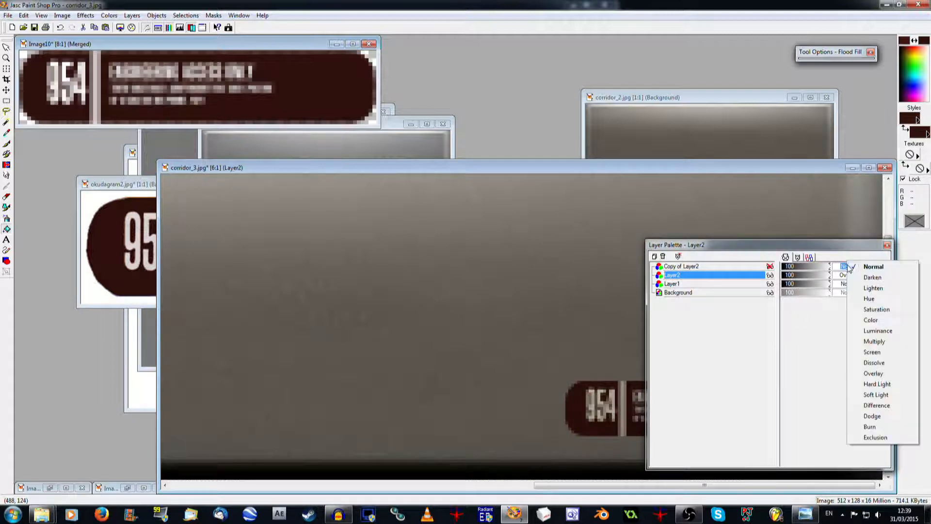
pyautogui.click(874, 321)
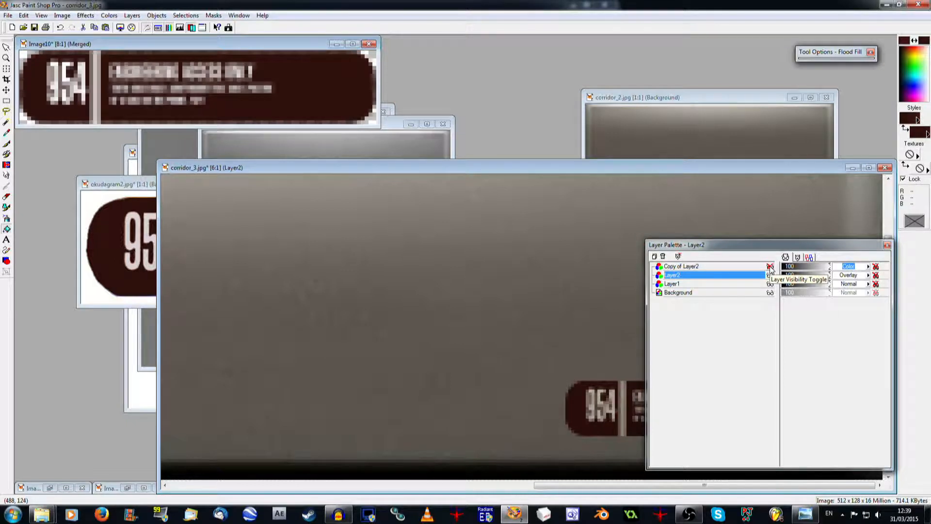
pyautogui.click(770, 266)
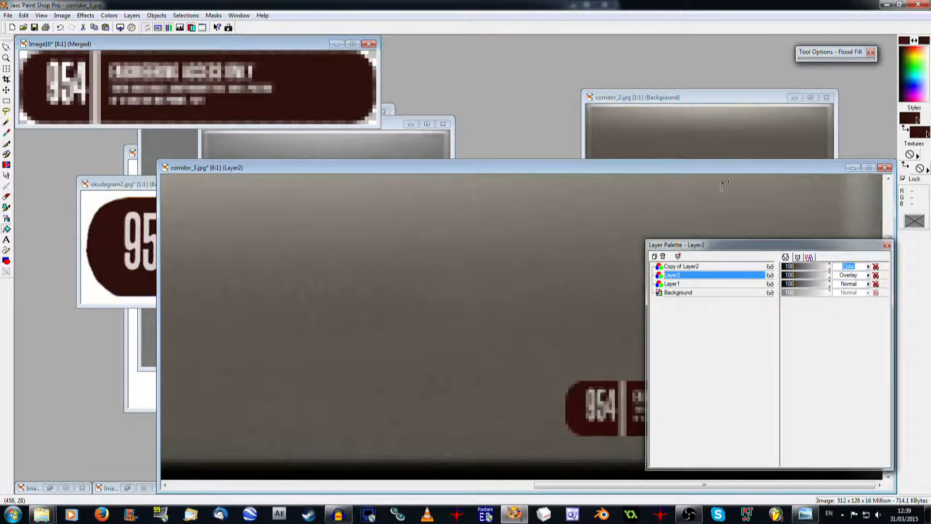
pyautogui.click(713, 166)
pyautogui.scroll(1, 687, 355)
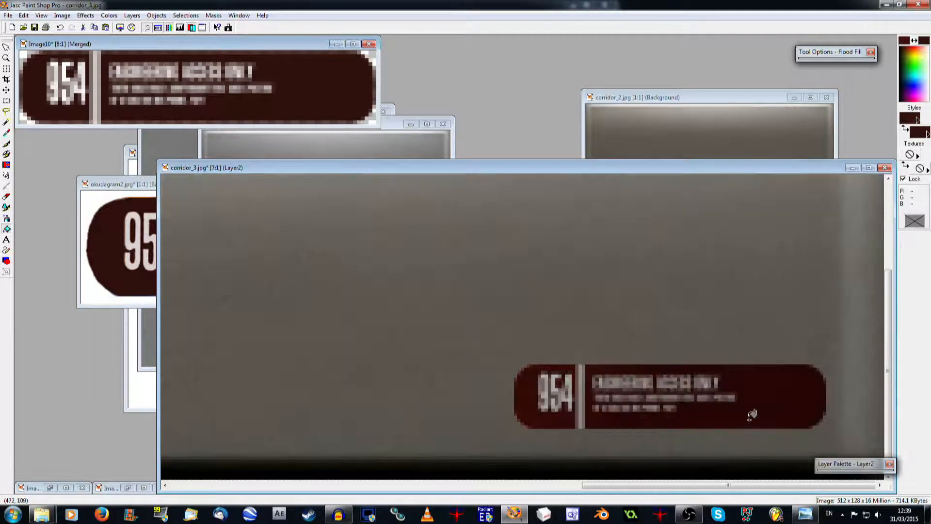
pyautogui.scroll(1, 752, 414)
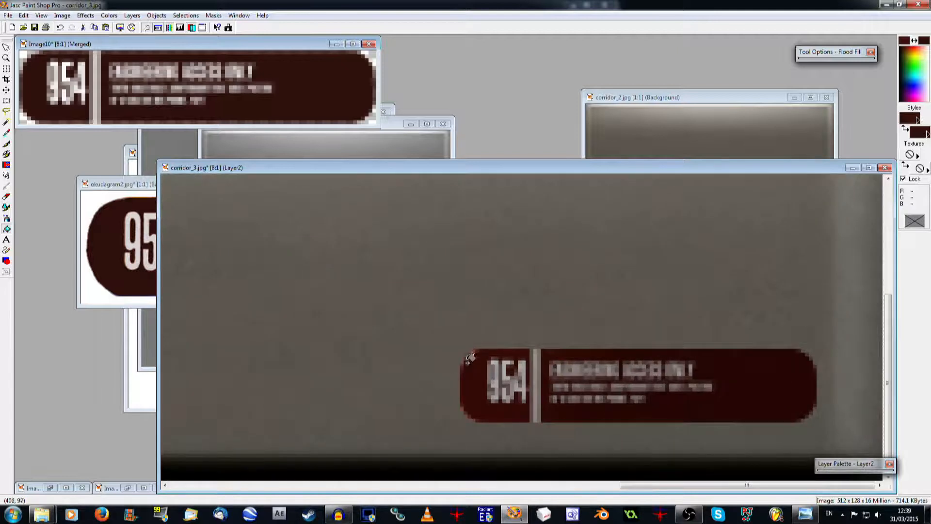
# Duplicate Copy of Layer2 and move the duplicate between Layer2 and Layer1 in the layer stack
pyautogui.moveTo(840, 465)
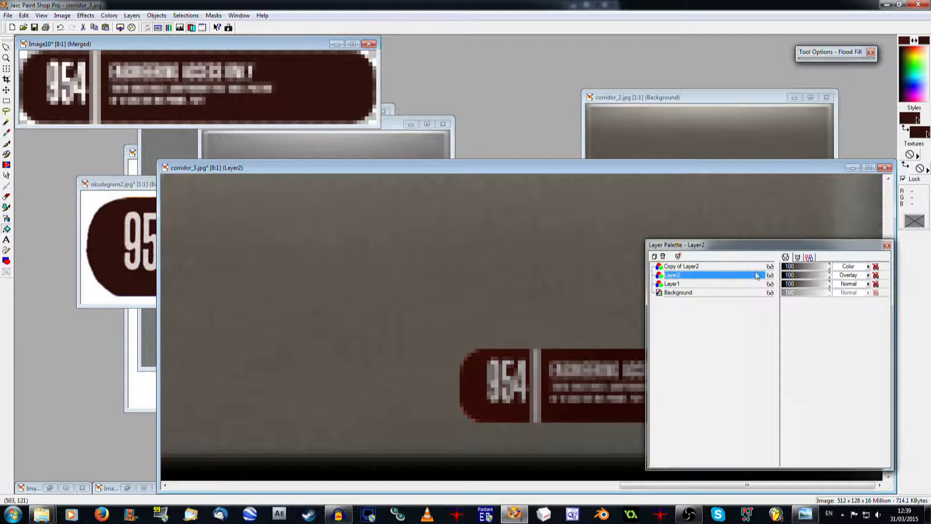
pyautogui.click(737, 266)
pyautogui.click(137, 17)
pyautogui.click(155, 59)
pyautogui.moveTo(846, 464)
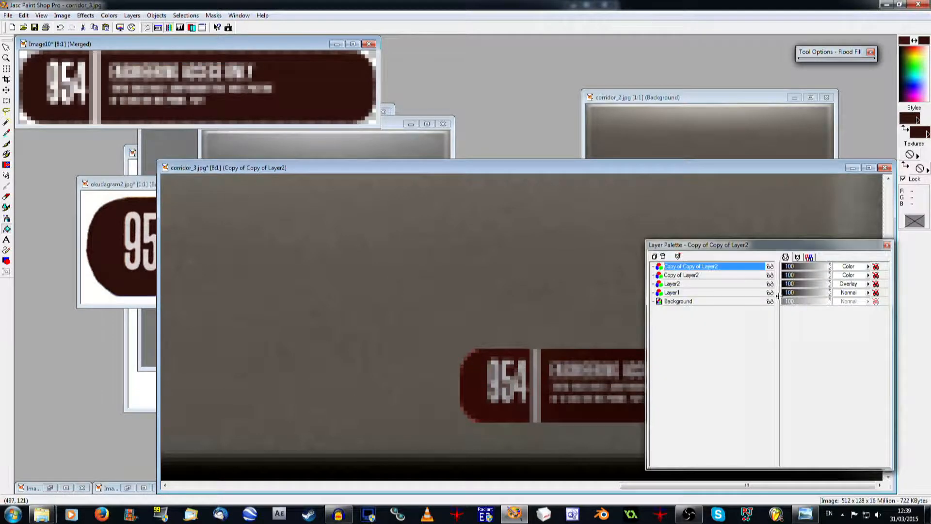
pyautogui.moveTo(751, 268); pyautogui.dragTo(748, 291)
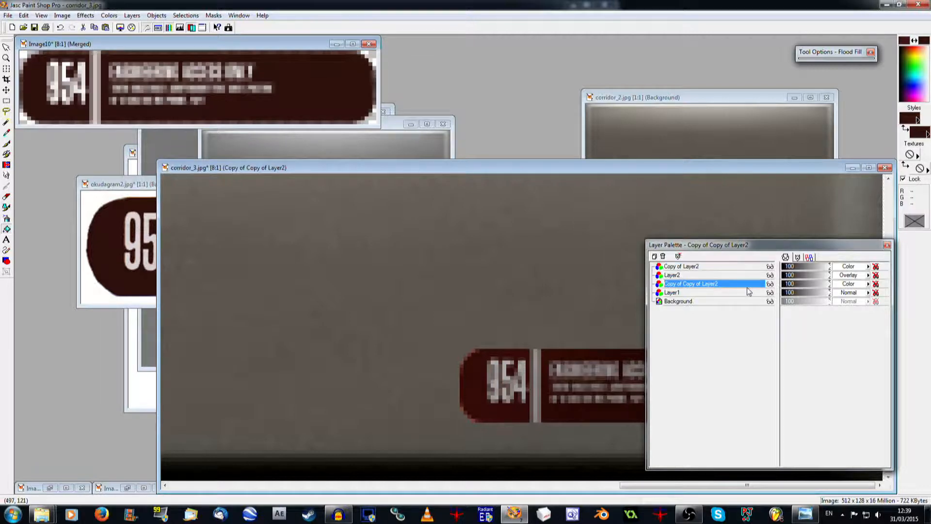
# Hide Copy of Layer2 and Layer2, and set the blend mode of Copy of Copy of Layer2 to Normal
pyautogui.click(770, 266)
pyautogui.click(770, 275)
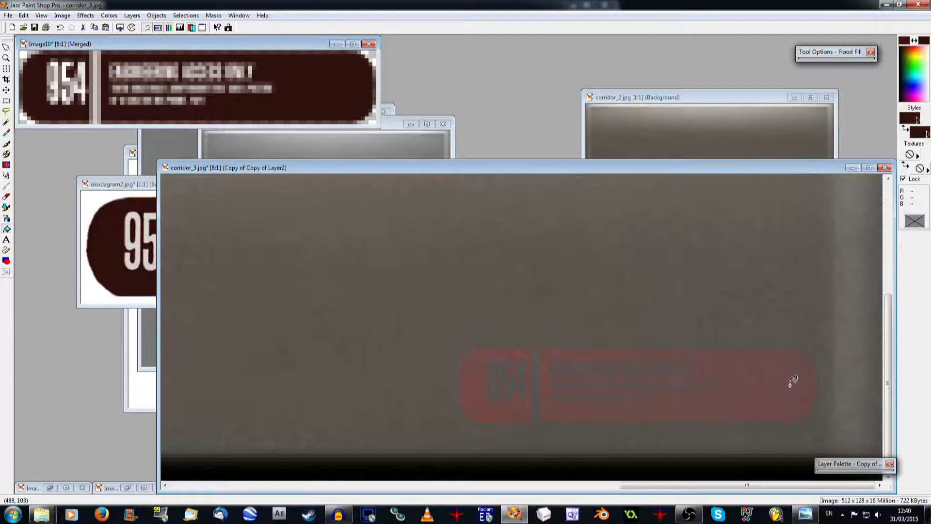
pyautogui.moveTo(857, 460)
pyautogui.click(861, 284)
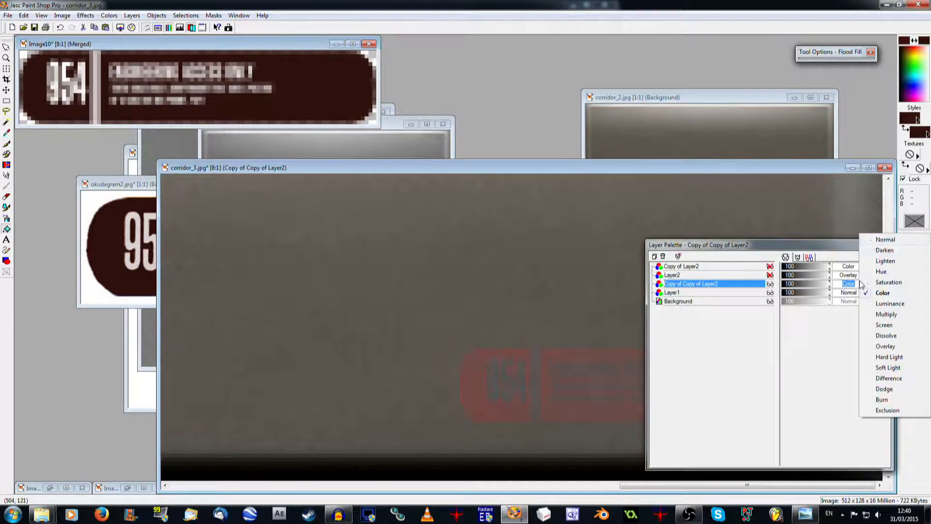
pyautogui.click(878, 240)
# Lower the brightness of Copy of Copy of Layer2 with Brightness/Contrast until the label is solid black
pyautogui.click(109, 15)
pyautogui.moveTo(165, 25)
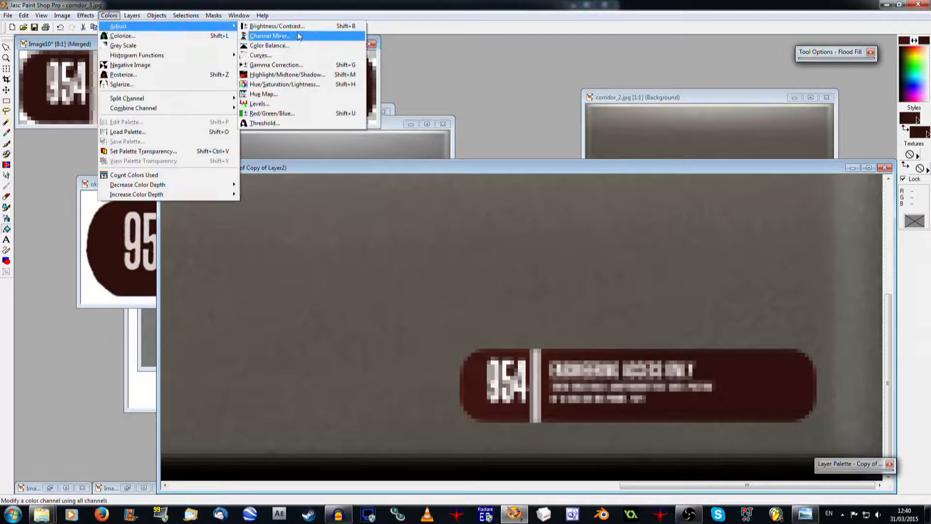
pyautogui.click(276, 26)
pyautogui.moveTo(425, 292); pyautogui.dragTo(341, 318)
pyautogui.click(416, 313)
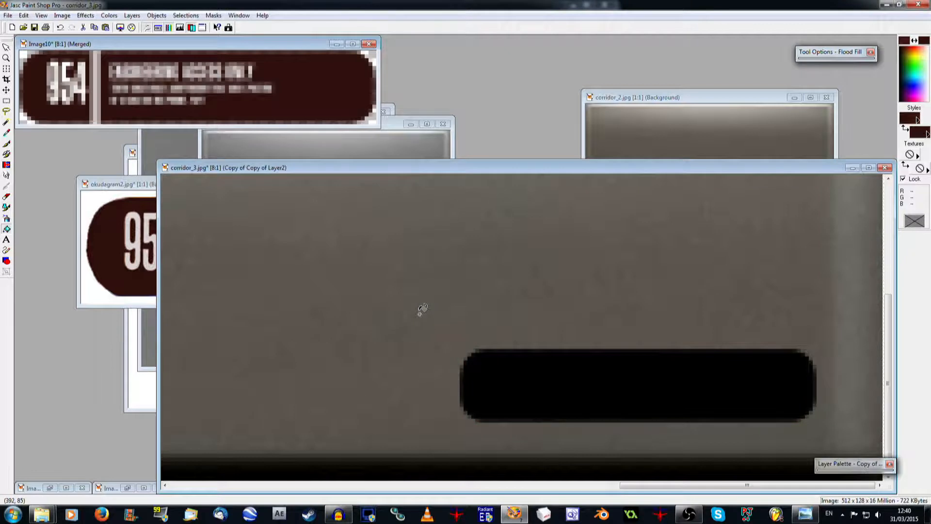
pyautogui.scroll(-5, 493, 322)
pyautogui.scroll(3, 848, 345)
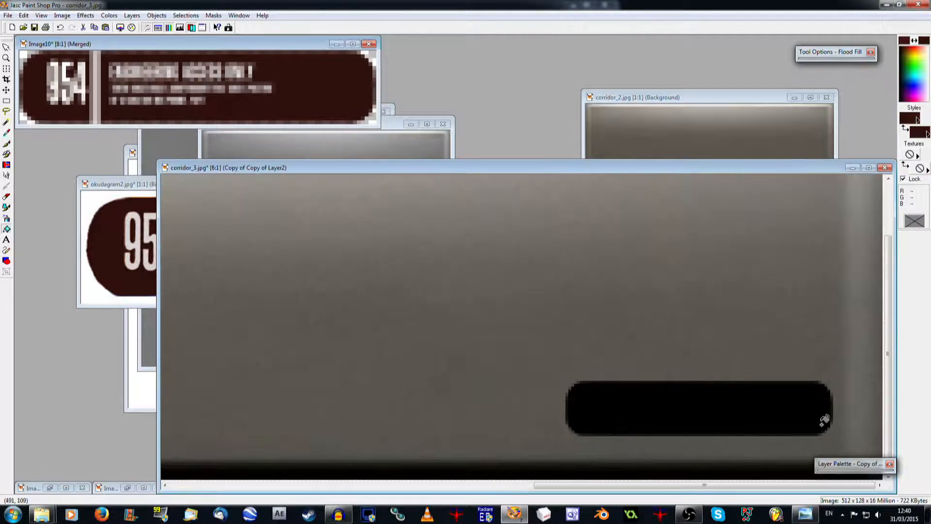
# Apply a Gaussian Blur with radius 6 to the black label shape as a soft shadow
pyautogui.click(86, 15)
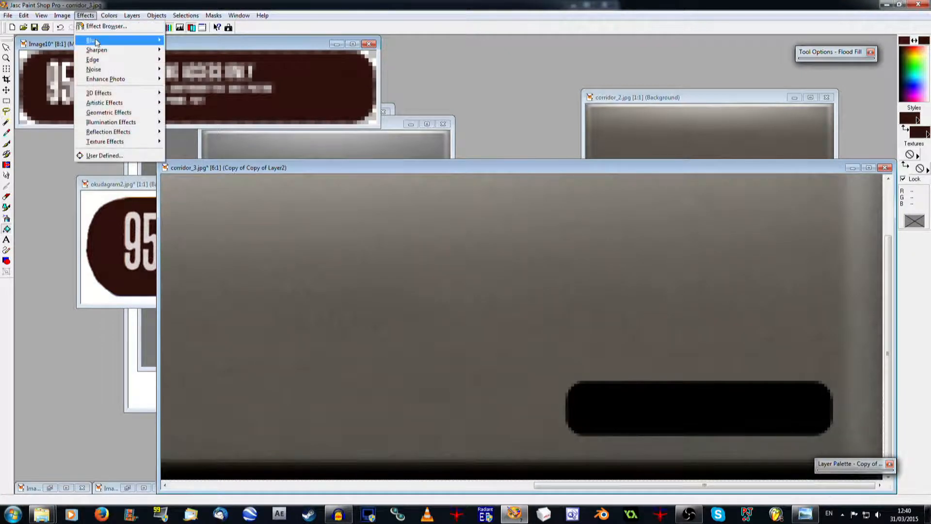
pyautogui.moveTo(98, 42)
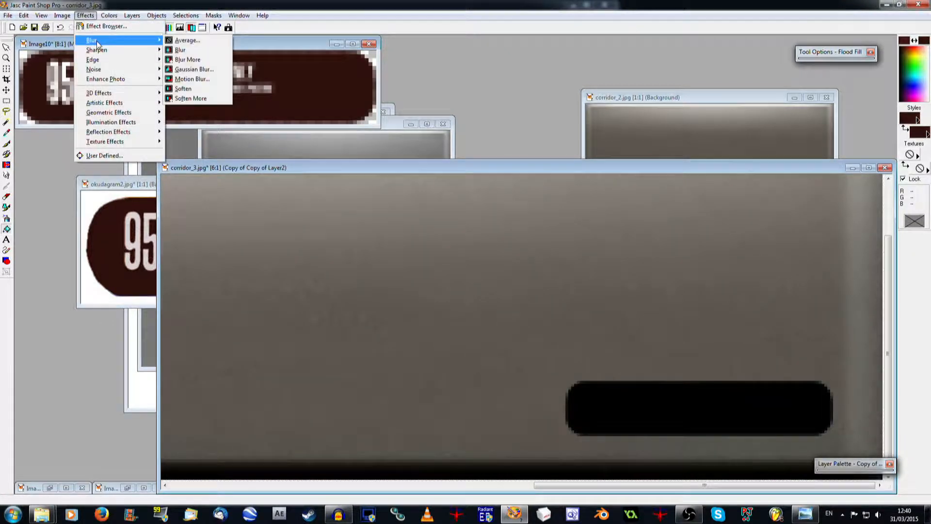
pyautogui.click(195, 69)
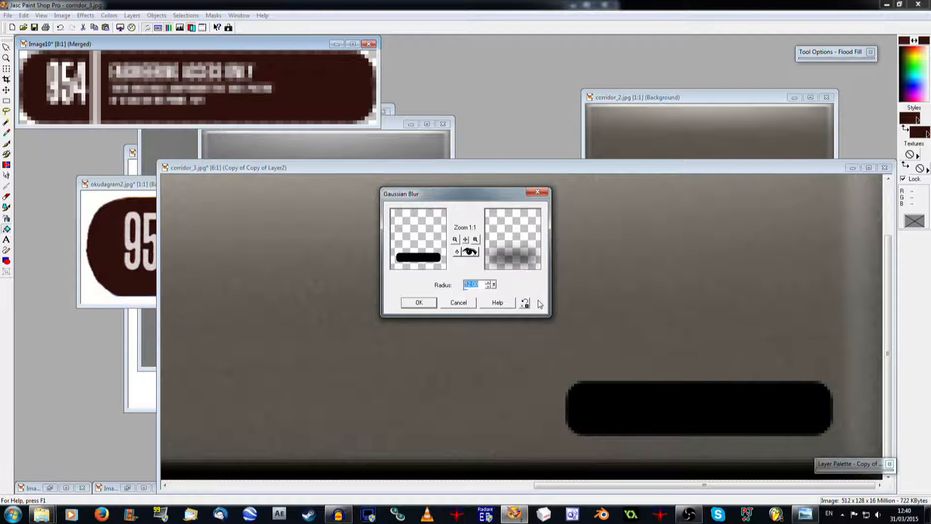
pyautogui.write('6')
pyautogui.click(426, 304)
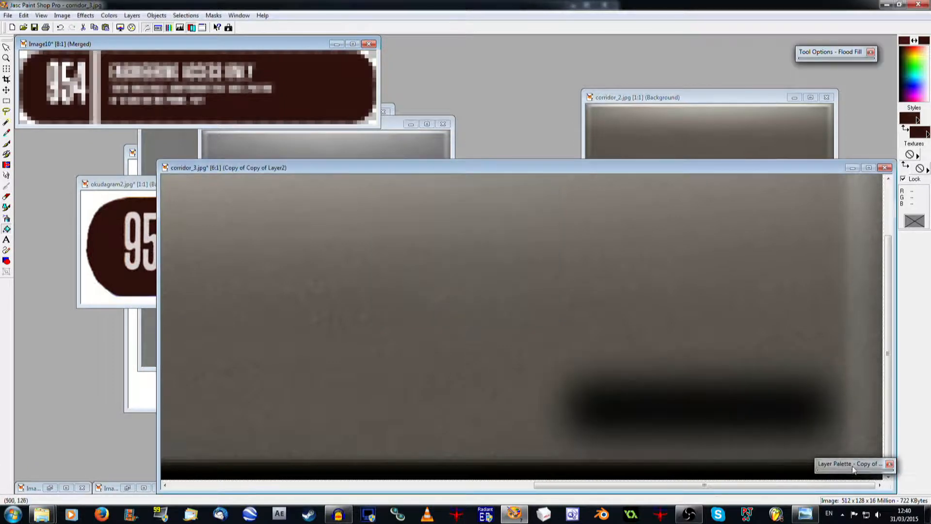
# Show Layer2 and Copy of Layer2 above the shadow, and set Layer2's blend mode to Normal
pyautogui.moveTo(854, 469)
pyautogui.click(753, 278)
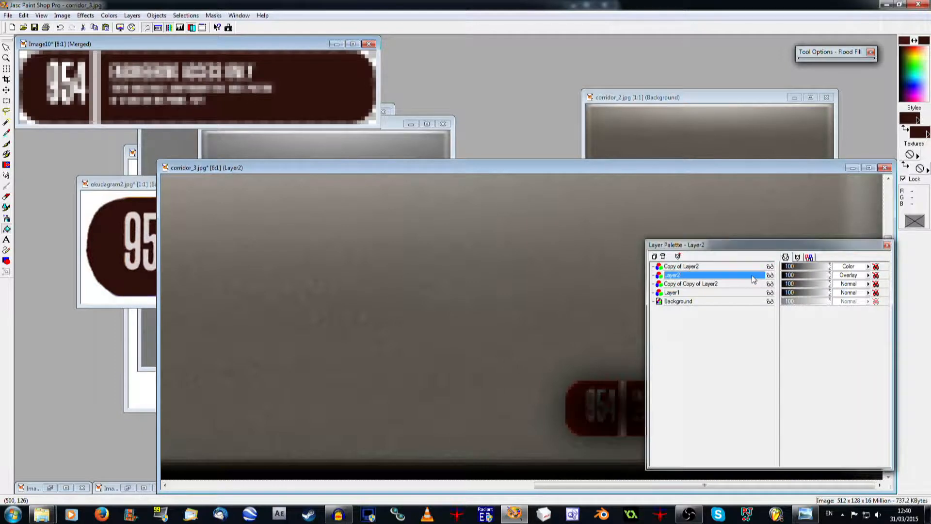
pyautogui.scroll(-1, 780, 373)
pyautogui.scroll(2, 804, 413)
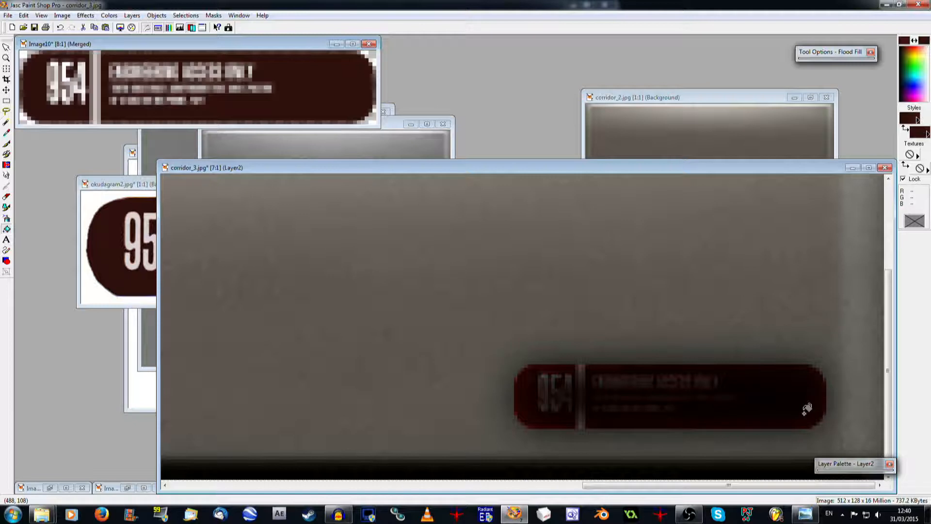
pyautogui.moveTo(854, 465)
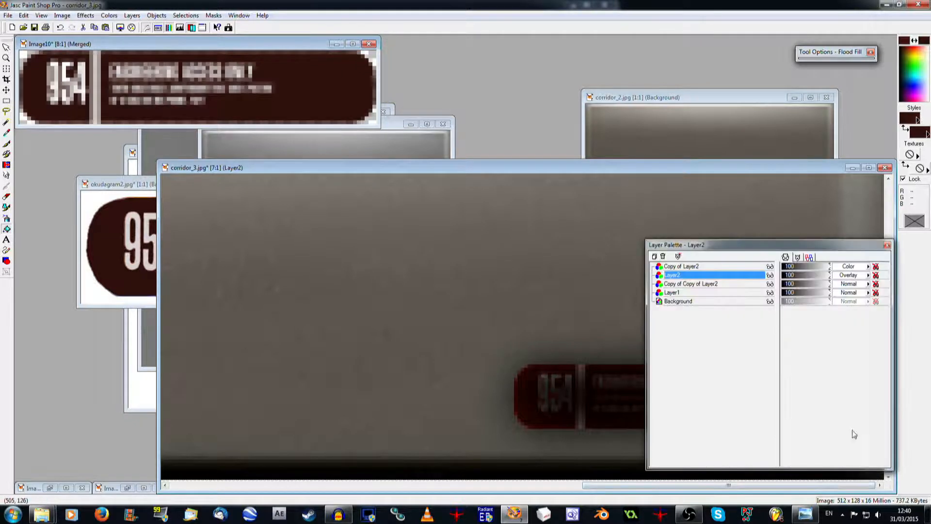
pyautogui.click(844, 275)
pyautogui.click(870, 187)
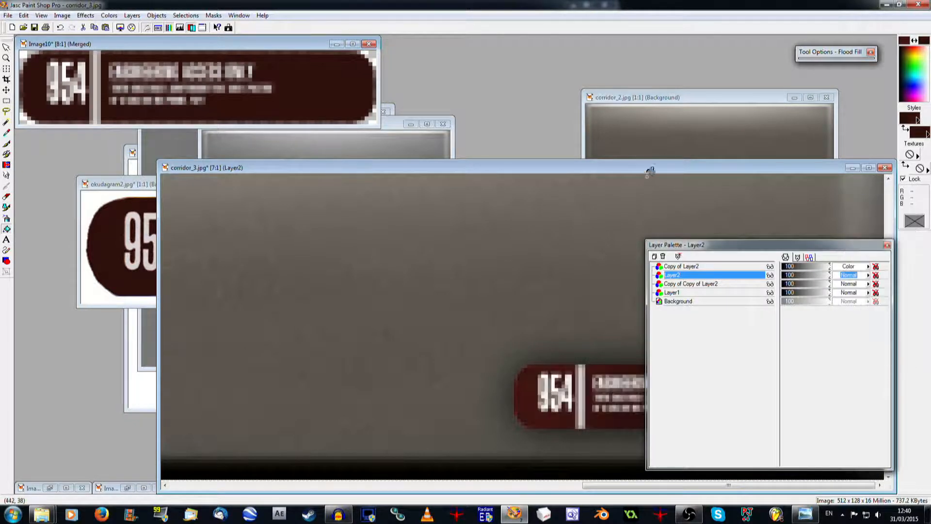
# Delete the Copy of Layer2 layer
pyautogui.moveTo(854, 467)
pyautogui.click(679, 267)
pyautogui.rightClick(679, 266)
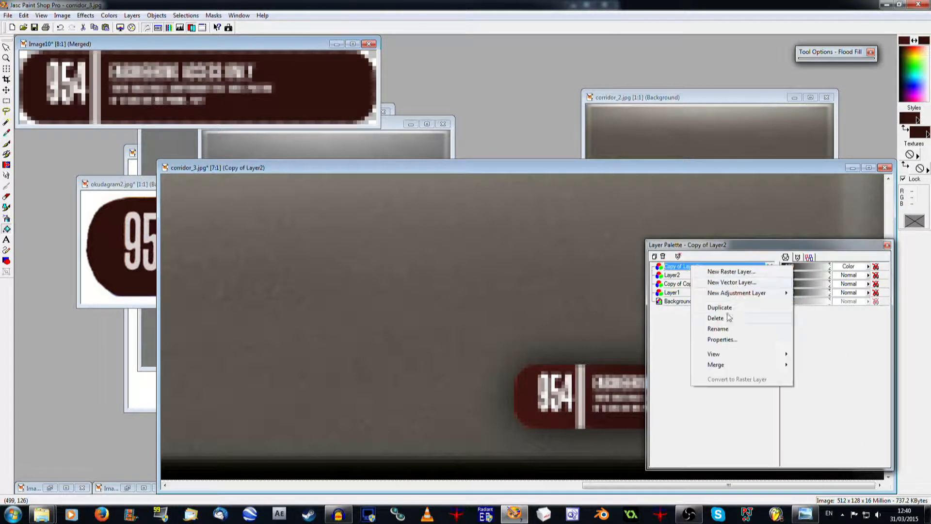
pyautogui.click(726, 318)
pyautogui.click(675, 276)
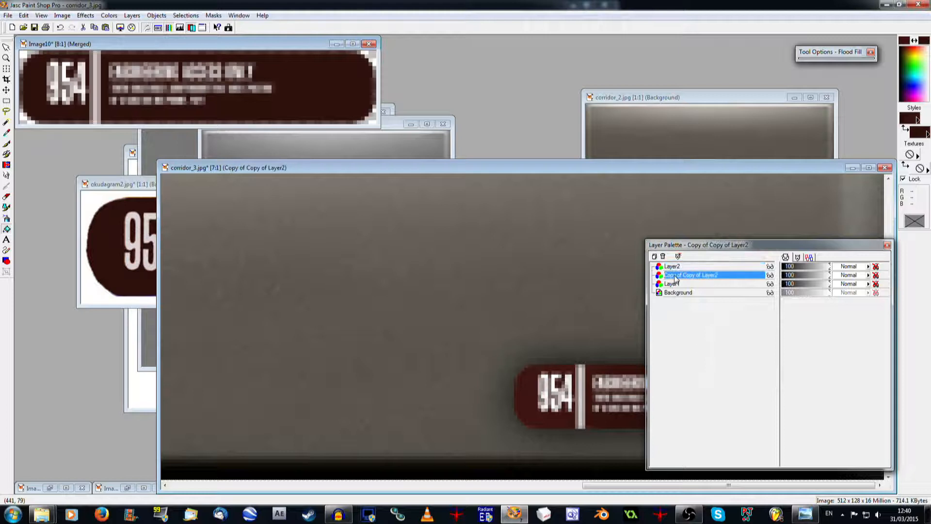
# On Layer2, Magic Wand the empty area around the label and invert the selection so the label shape is selected
pyautogui.scroll(-2, 697, 358)
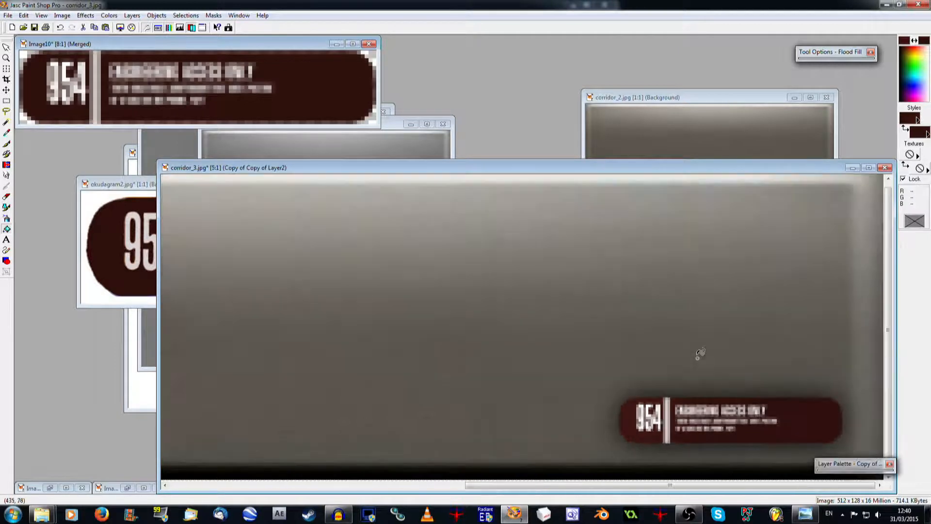
pyautogui.scroll(-3, 702, 364)
pyautogui.scroll(2, 702, 371)
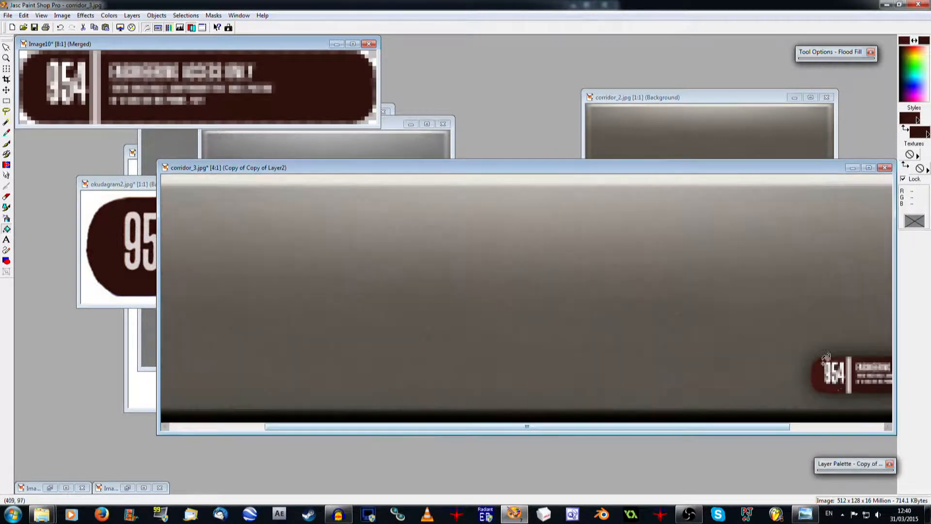
pyautogui.scroll(2, 826, 357)
pyautogui.moveTo(844, 465)
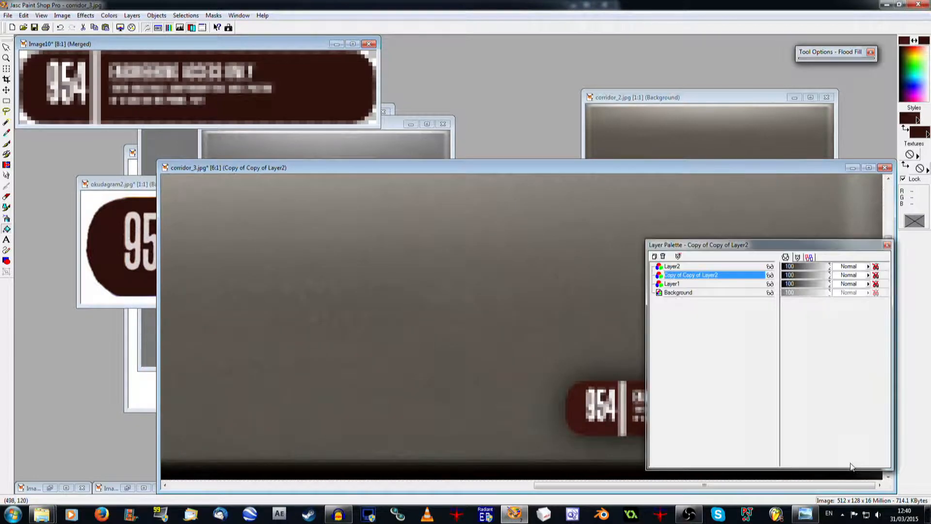
pyautogui.click(742, 267)
pyautogui.press('m')
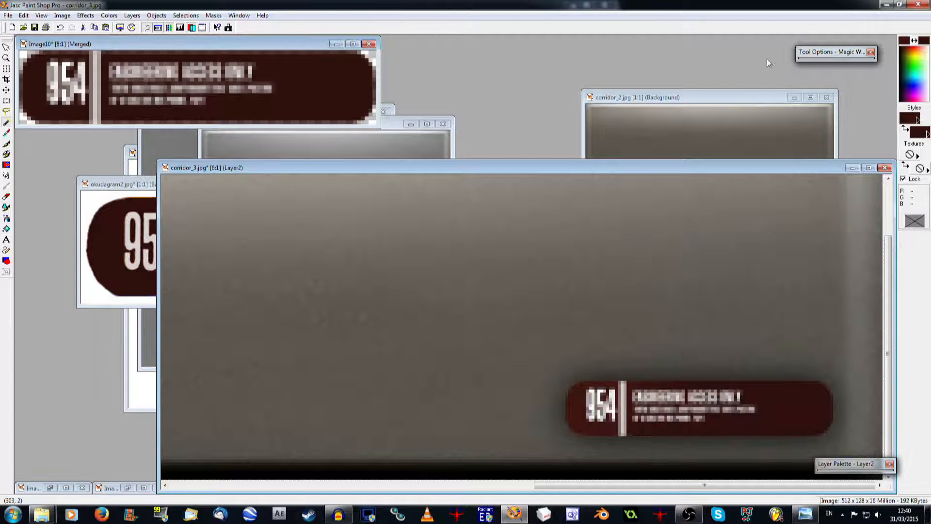
pyautogui.moveTo(800, 56)
pyautogui.click(620, 312)
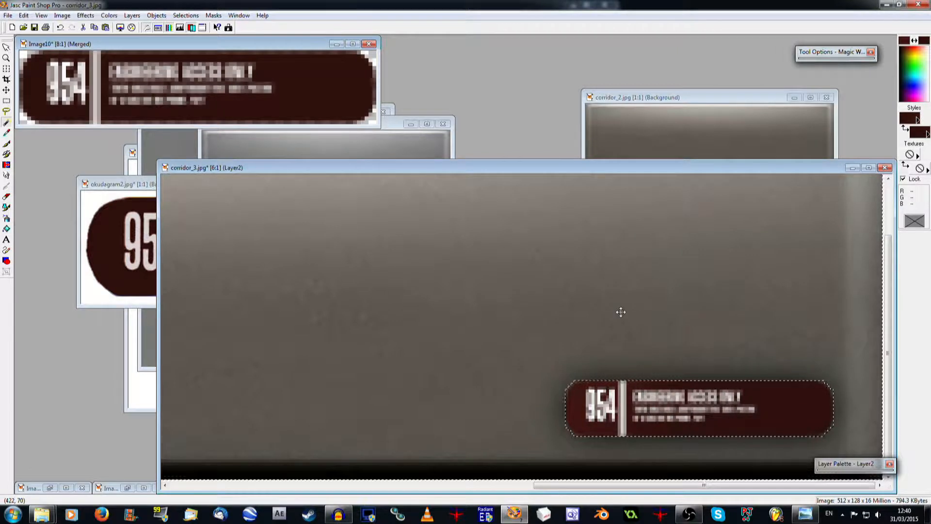
pyautogui.click(188, 16)
pyautogui.click(187, 65)
# Contract the label selection by 2 pixels
pyautogui.click(188, 16)
pyautogui.moveTo(198, 83)
pyautogui.click(334, 84)
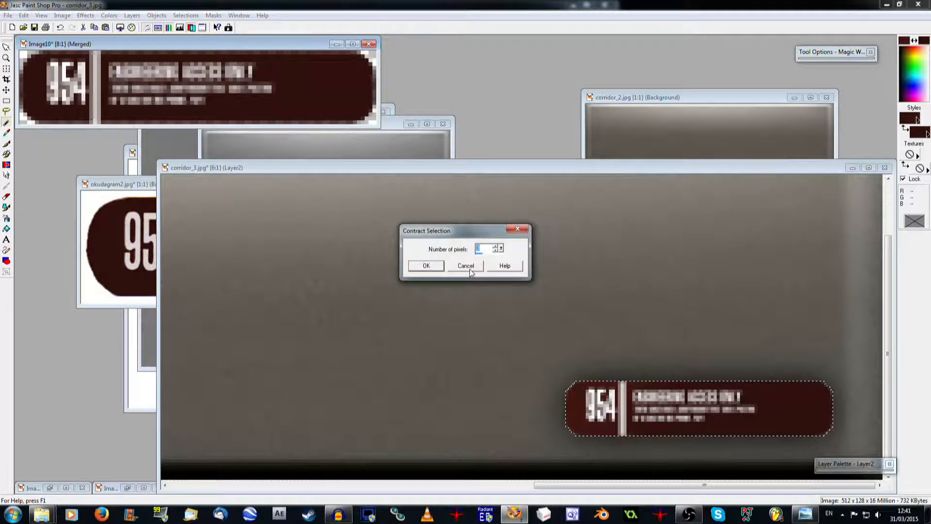
pyautogui.write('2')
pyautogui.click(426, 266)
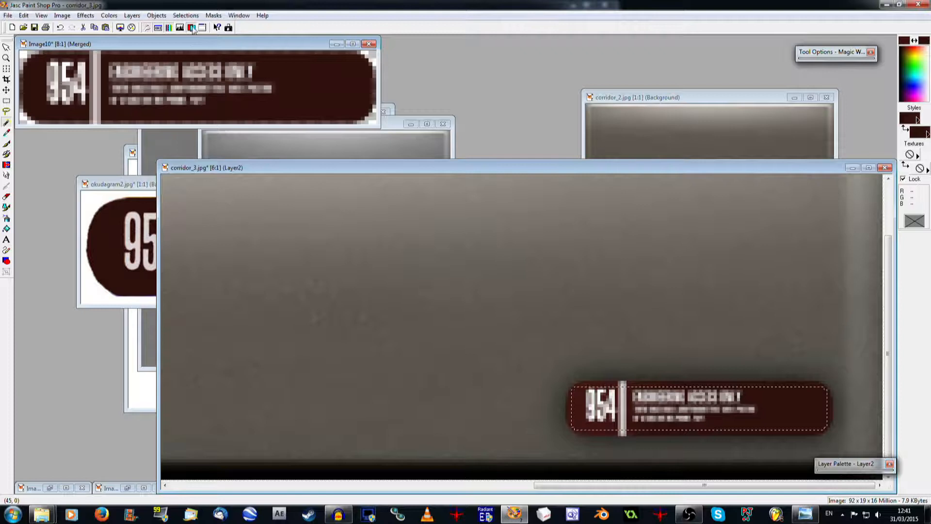
# Feather the contracted label selection by 2 pixels
pyautogui.click(185, 15)
pyautogui.moveTo(194, 84)
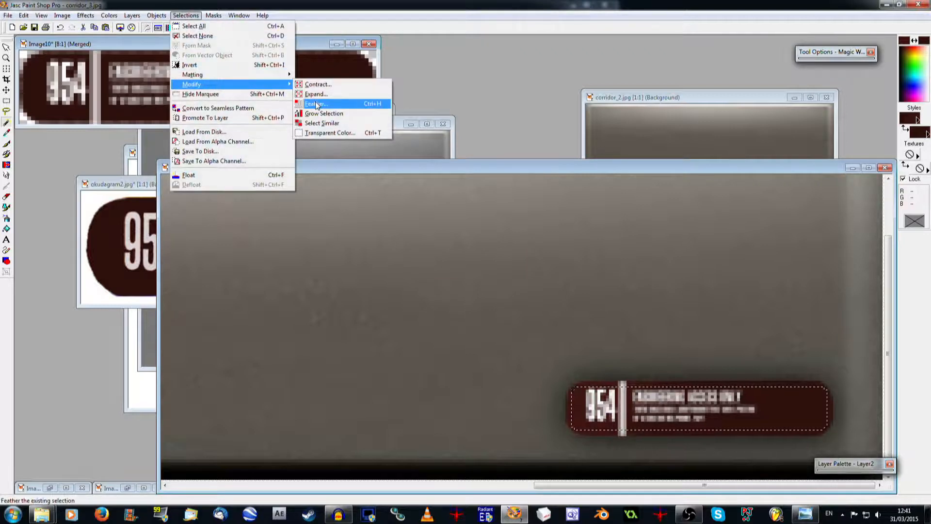
pyautogui.click(316, 103)
pyautogui.click(425, 266)
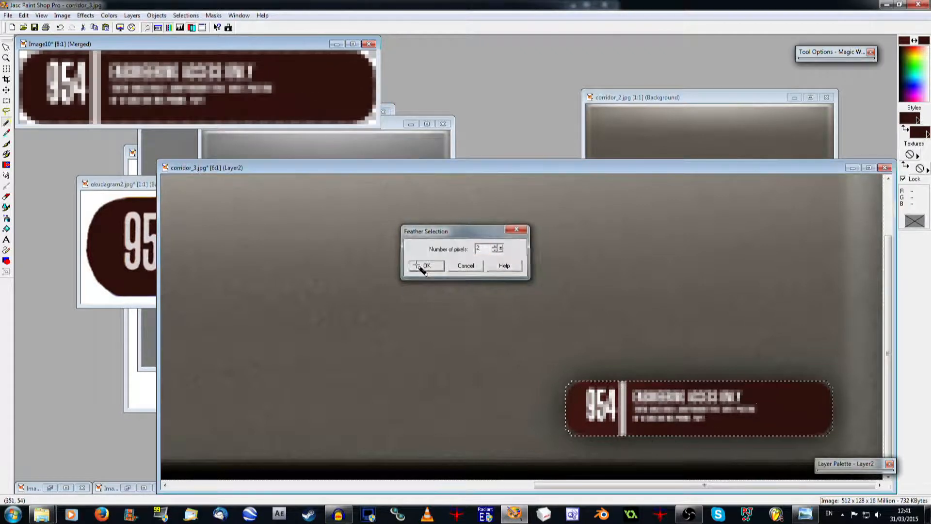
# Add a new raster layer named Layer4 with Normal blend mode and 100 opacity above Layer2
pyautogui.moveTo(862, 466)
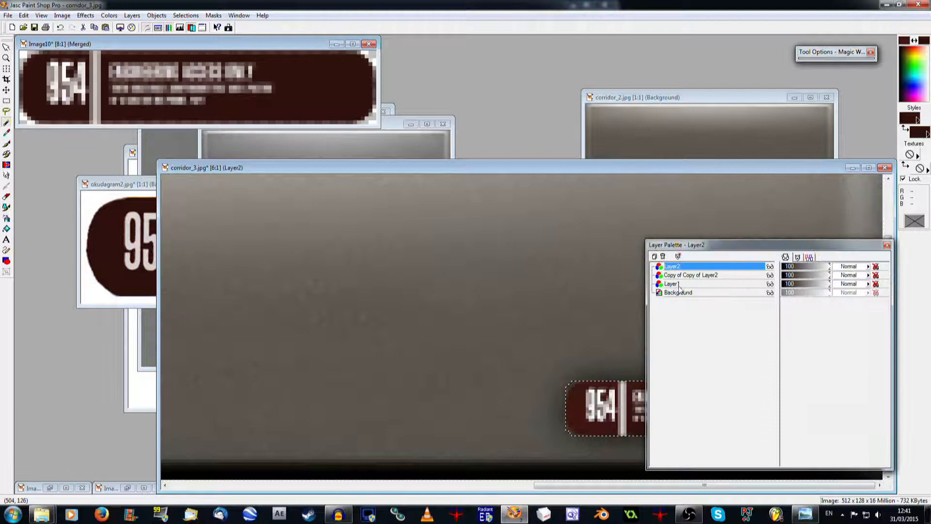
pyautogui.click(675, 291)
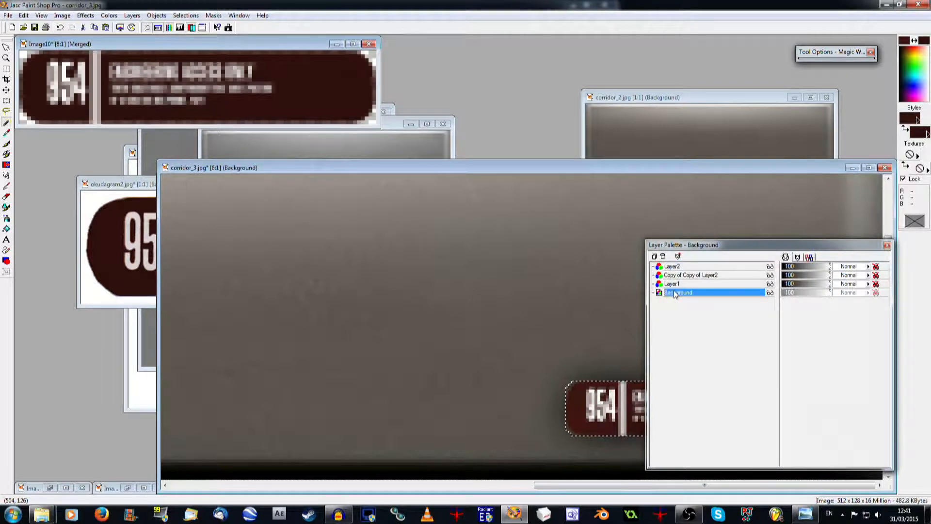
pyautogui.click(672, 266)
pyautogui.click(132, 15)
pyautogui.click(400, 347)
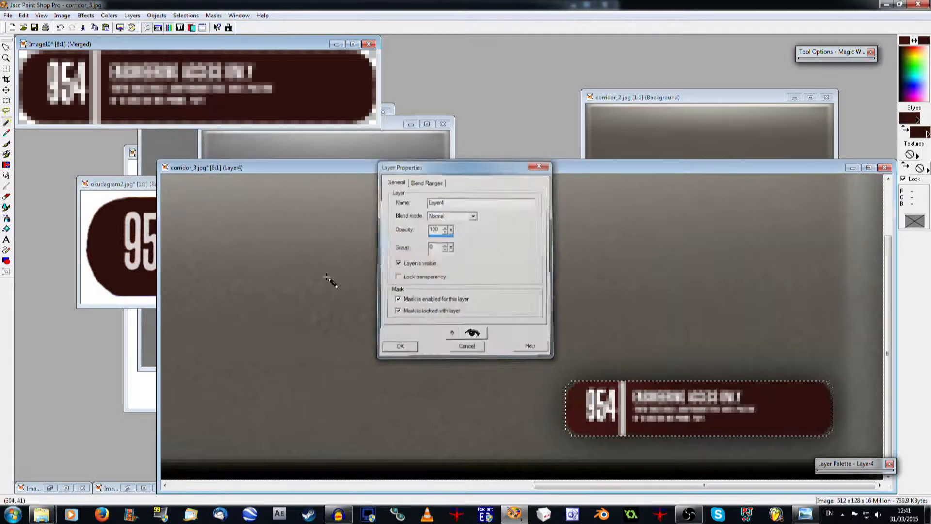
# Try to paste the current clipboard image into the feathered selection on Layer4
pyautogui.click(23, 15)
pyautogui.moveTo(62, 100)
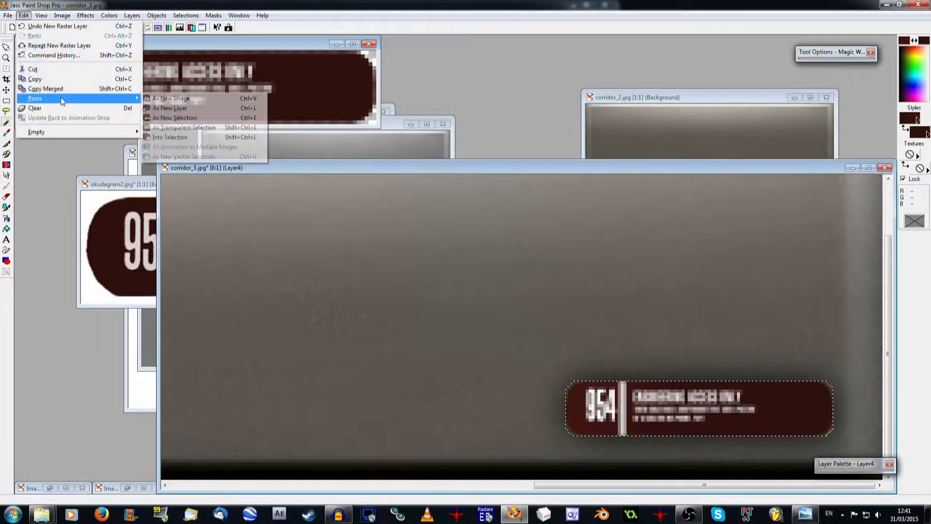
pyautogui.click(178, 138)
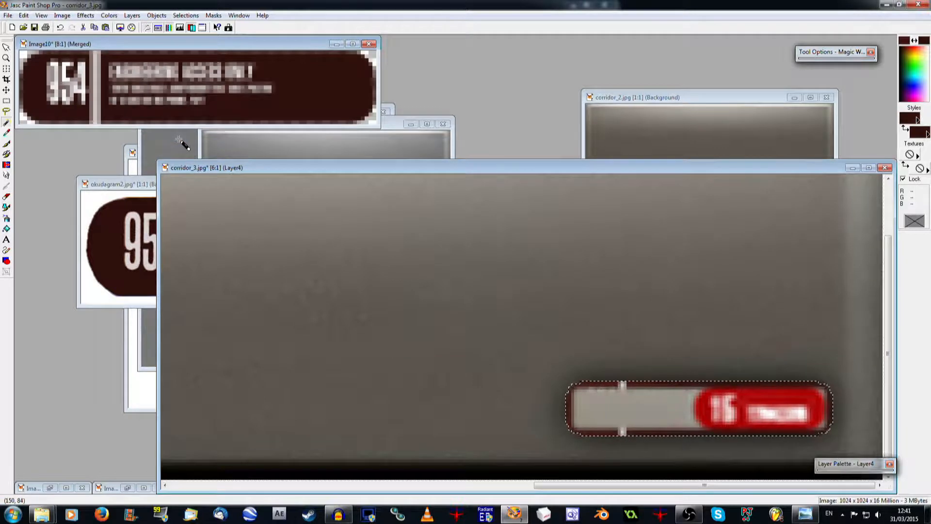
# Copy the wall texture from Layer1 and paste it into the feathered selection on Layer4
pyautogui.moveTo(847, 464)
pyautogui.click(689, 293)
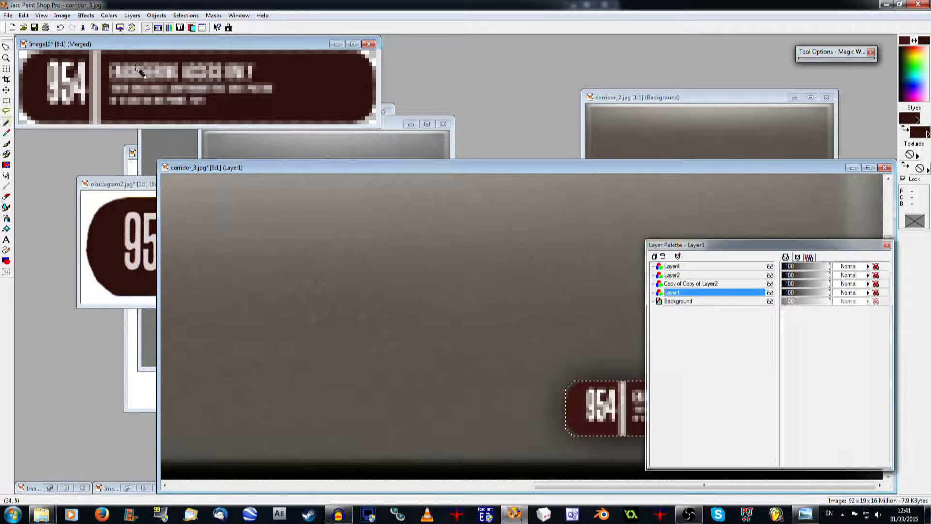
pyautogui.click(688, 267)
pyautogui.click(23, 15)
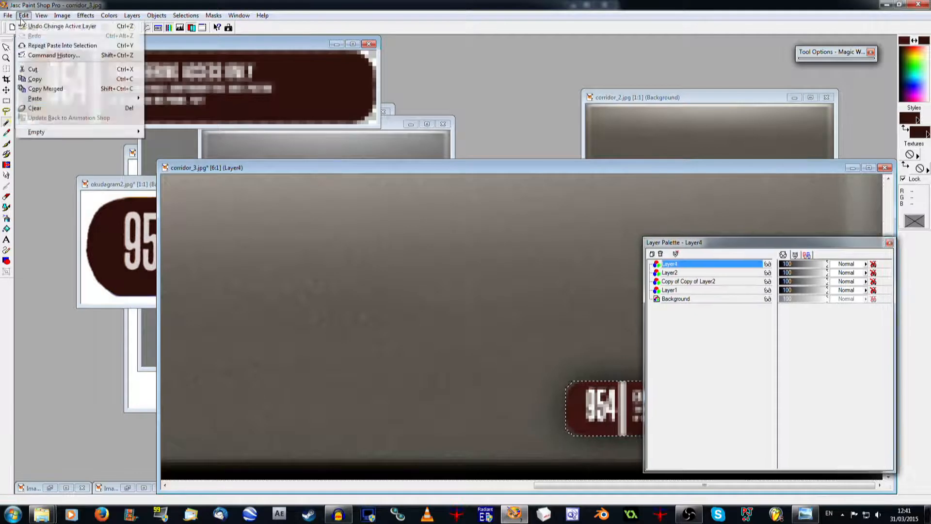
pyautogui.moveTo(43, 100)
pyautogui.click(209, 132)
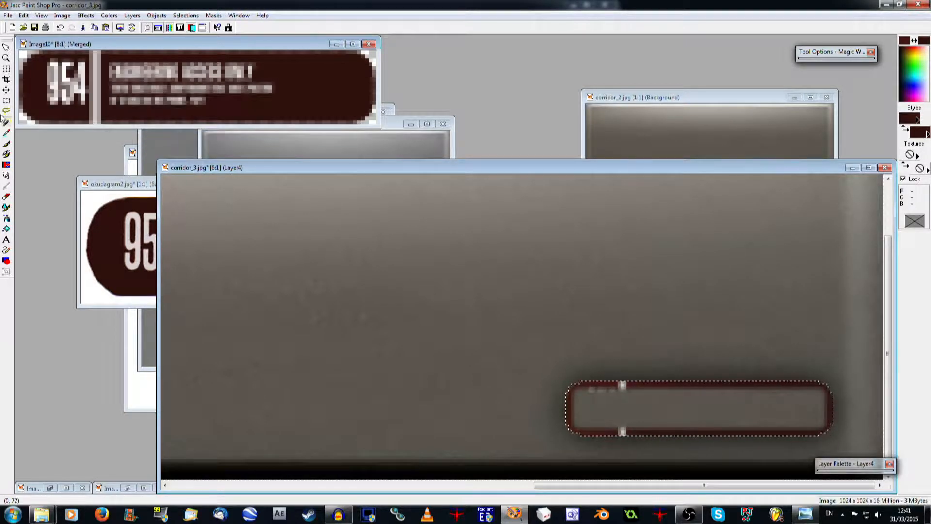
# Clear the selection and desaturate Layer4 with Hue/Saturation/Lightness at saturation -100
pyautogui.click(6, 101)
pyautogui.click(429, 221)
pyautogui.click(166, 48)
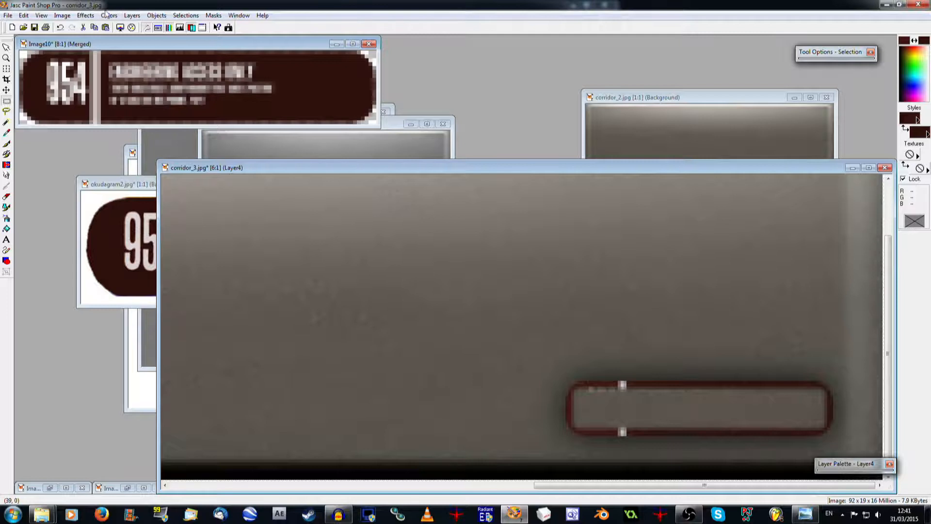
pyautogui.click(110, 15)
pyautogui.moveTo(145, 33)
pyautogui.click(277, 86)
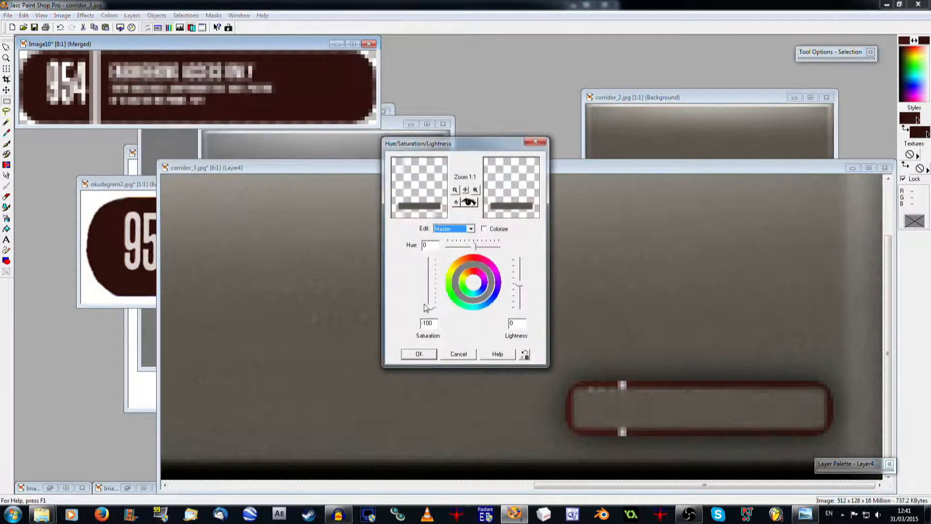
pyautogui.click(426, 356)
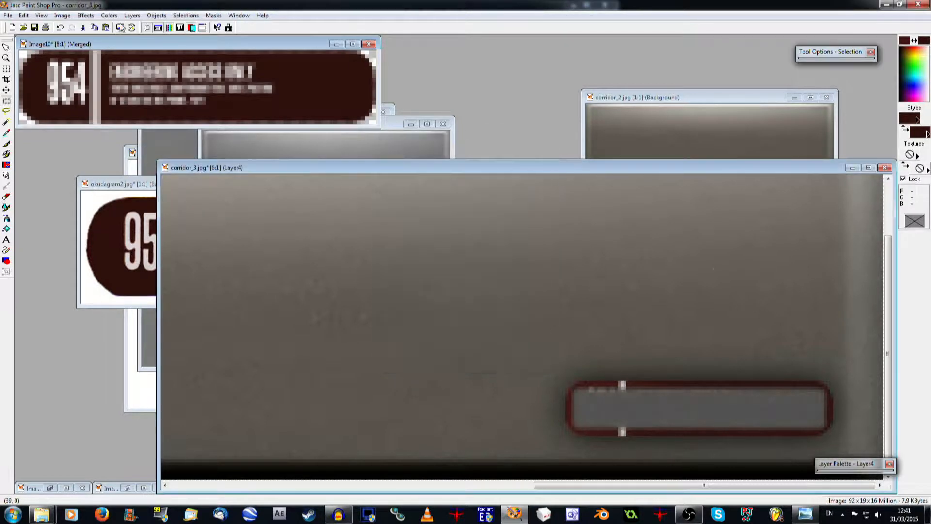
# Hide the Background, Layer1 and Copy of Copy of Layer2 layers
pyautogui.moveTo(826, 463)
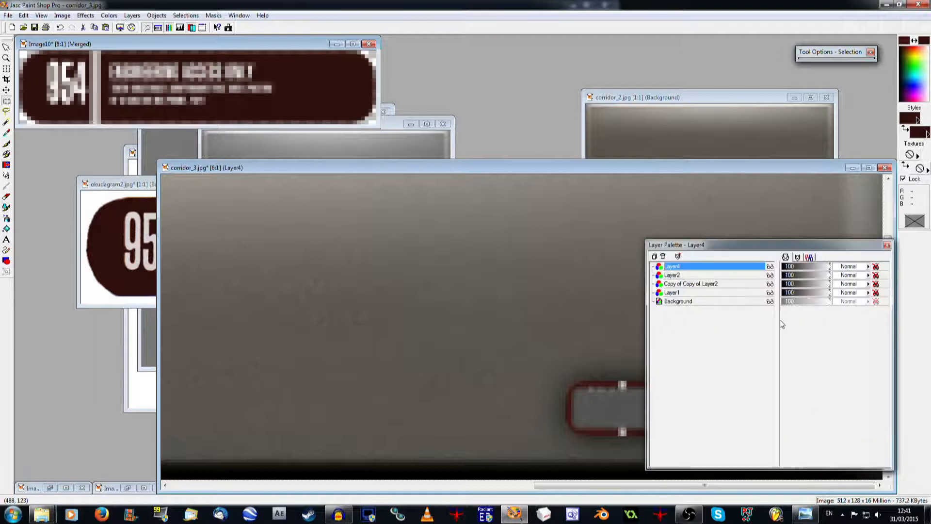
pyautogui.click(770, 293)
pyautogui.click(770, 284)
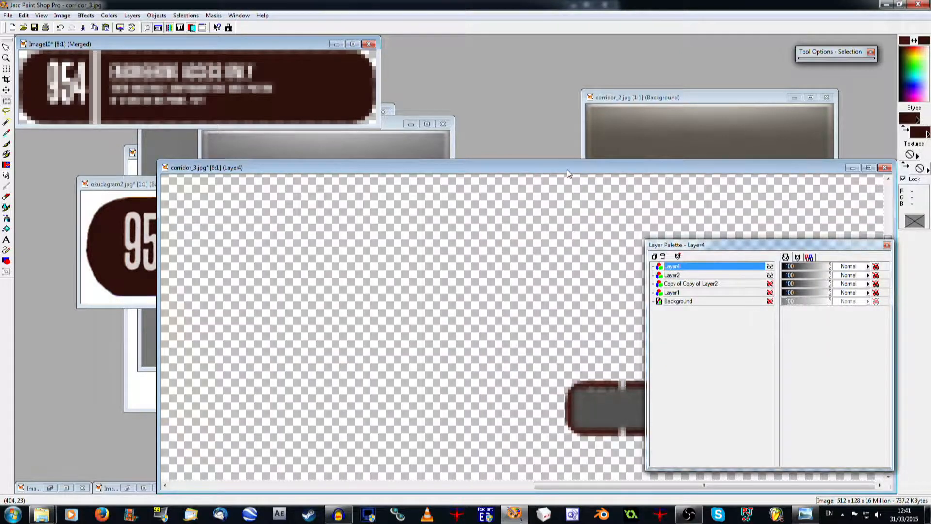
# Duplicate Layer4 until there are three copies stacked above it
pyautogui.click(132, 15)
pyautogui.click(155, 58)
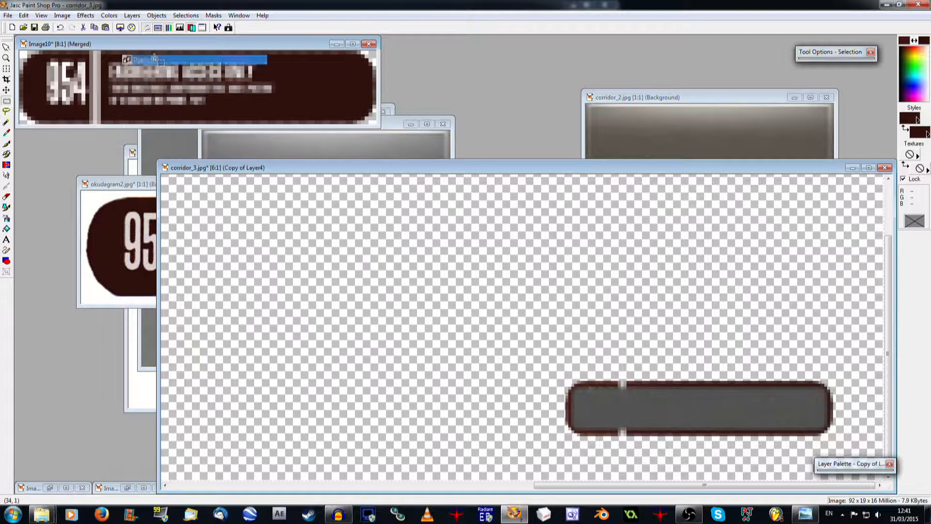
pyautogui.hotkey('ctrl', 'y')
pyautogui.hotkey('ctrl', 'y')
pyautogui.hotkey('ctrl', 'y')
pyautogui.hotkey('ctrl', 'y')
pyautogui.hotkey('ctrl', 'z')
pyautogui.hotkey('ctrl', 'z')
# Hide Layer2 and merge the visible Layer4 and its copies into one layer
pyautogui.moveTo(840, 467)
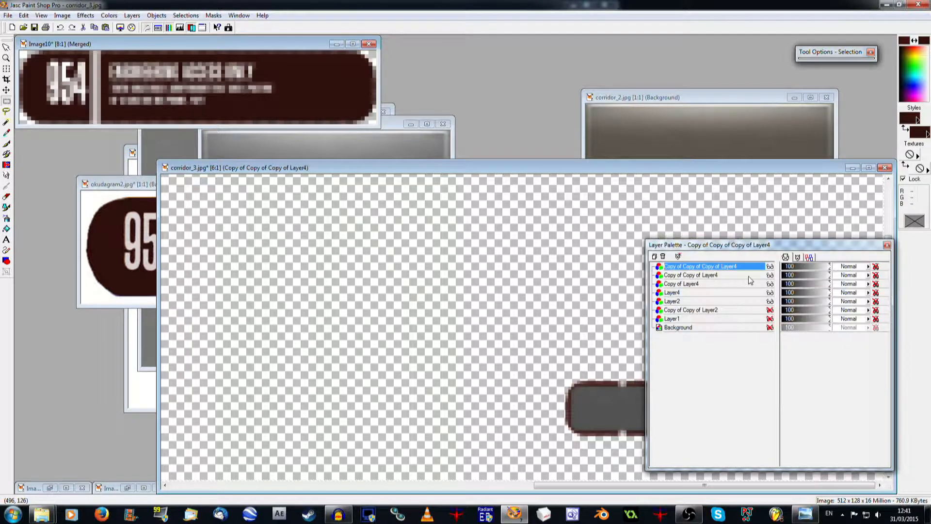
pyautogui.click(770, 301)
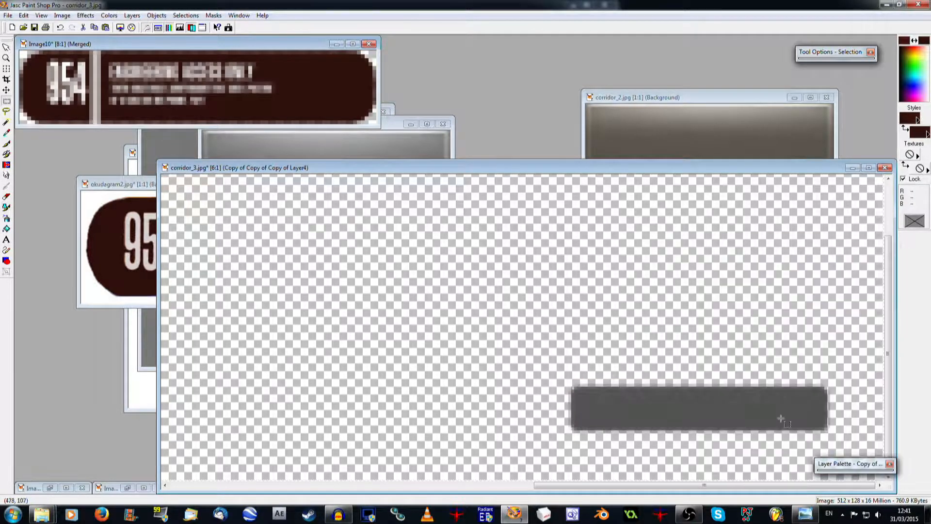
pyautogui.click(132, 15)
pyautogui.moveTo(204, 121)
pyautogui.click(315, 131)
# Set the Merged layer's blend mode to Overlay and show Background, Layer1, Copy of Copy of Layer2 and Layer2
pyautogui.moveTo(837, 462)
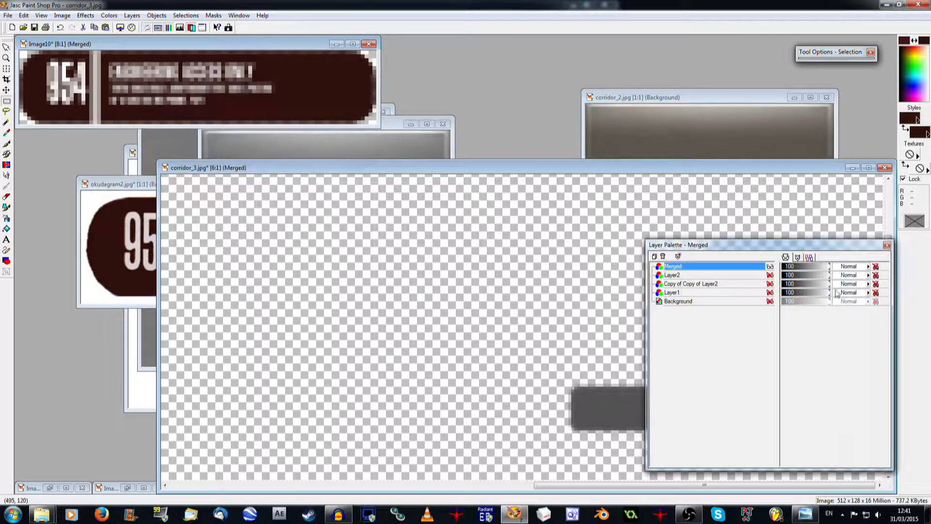
pyautogui.click(847, 268)
pyautogui.click(872, 378)
pyautogui.click(770, 301)
pyautogui.click(770, 293)
pyautogui.click(771, 284)
pyautogui.click(770, 275)
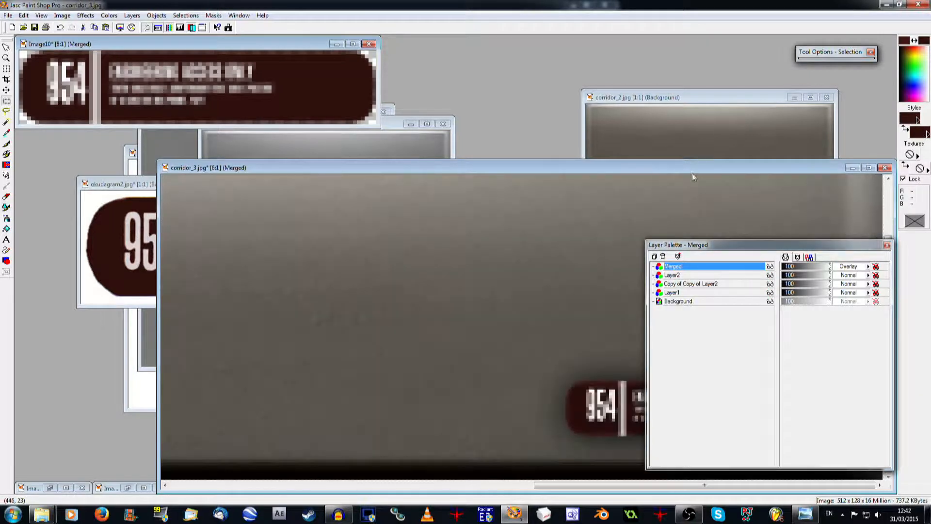
# Lower the opacity of the Merged overlay layer to 58
pyautogui.scroll(-1, 661, 352)
pyautogui.scroll(2, 795, 421)
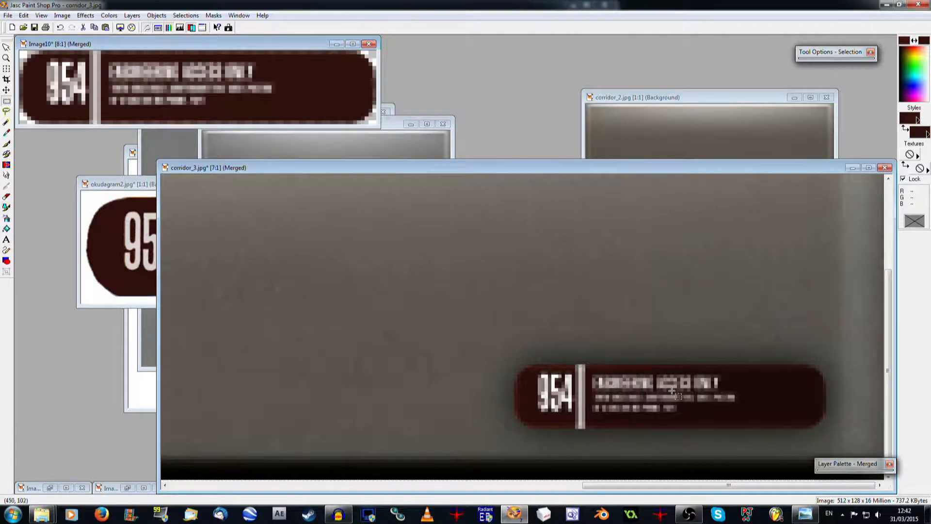
pyautogui.moveTo(836, 466)
pyautogui.click(808, 267)
pyautogui.moveTo(795, 271); pyautogui.dragTo(802, 267)
pyautogui.click(655, 159)
pyautogui.click(563, 165)
pyautogui.moveTo(861, 461)
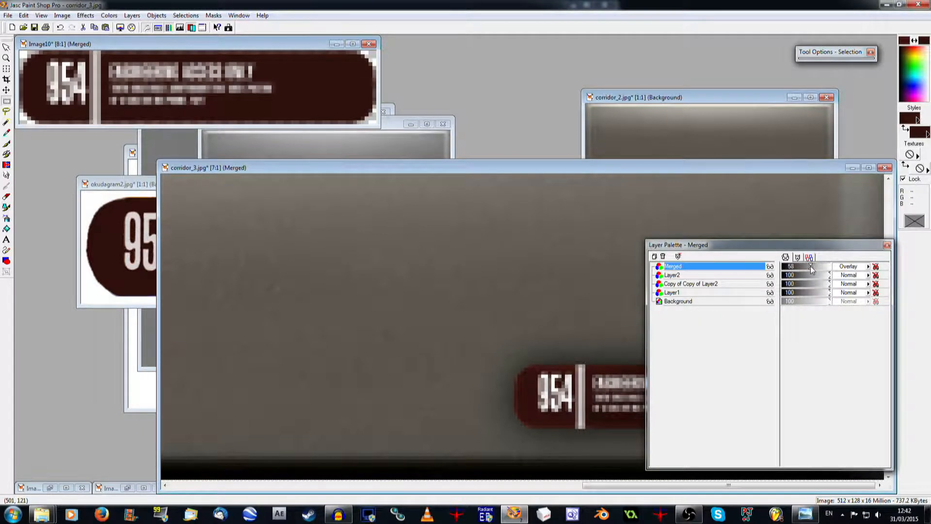
# Apply a Gaussian Blur to the Merged overlay layer
pyautogui.click(85, 15)
pyautogui.moveTo(97, 41)
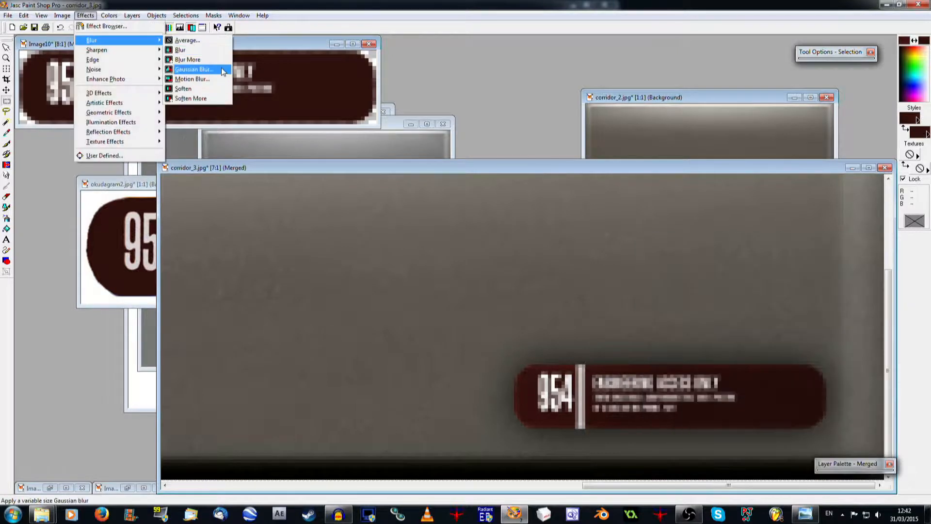
pyautogui.click(222, 70)
pyautogui.press('Return')
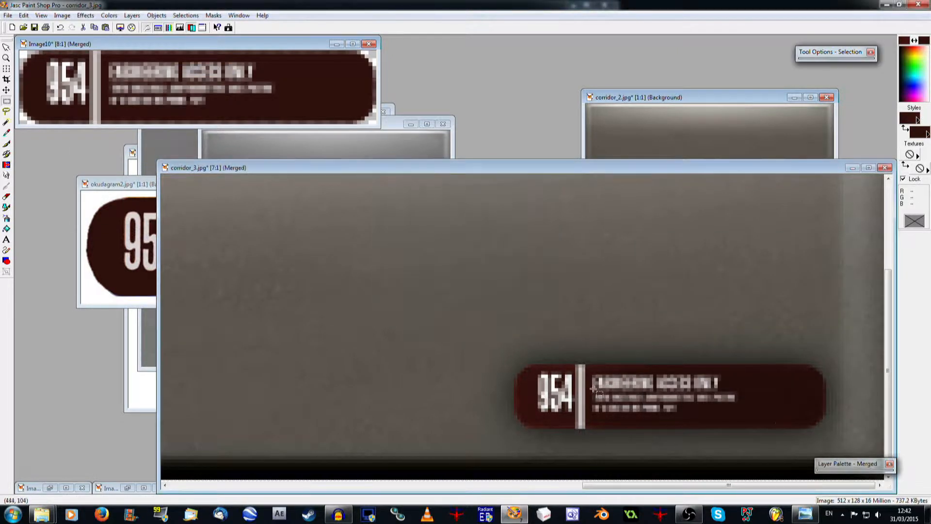
# Raise the opacity of the Merged overlay layer to 94
pyautogui.moveTo(861, 467)
pyautogui.moveTo(812, 267); pyautogui.dragTo(828, 269)
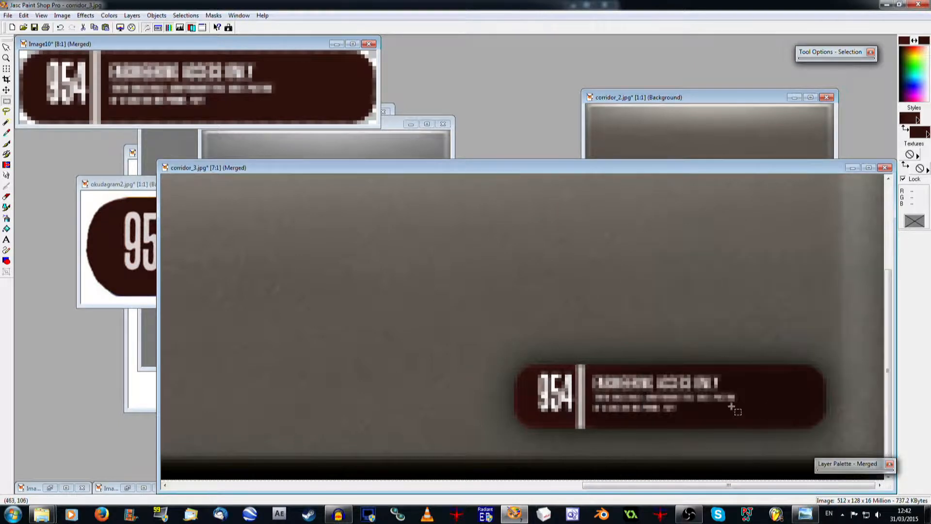
pyautogui.moveTo(847, 463)
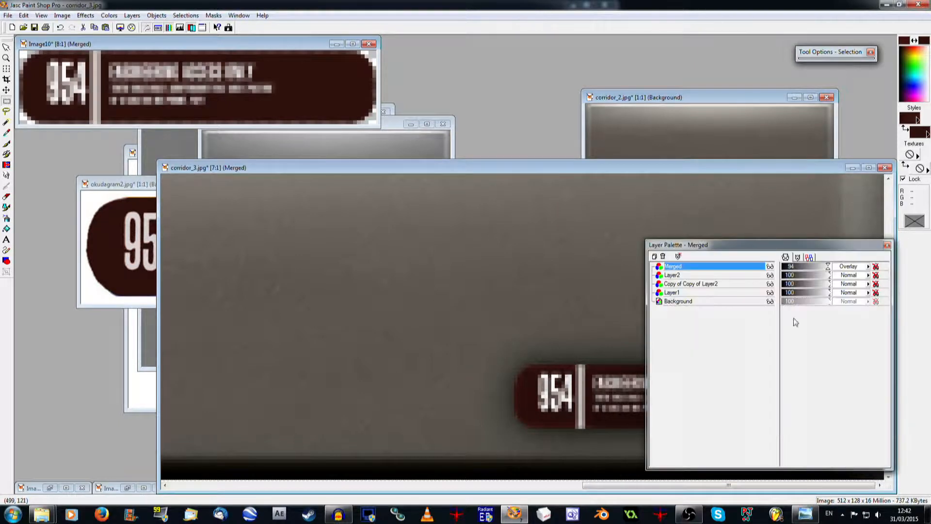
# Check the visibility of the Copy of Copy of Layer2 shadow layer and apply a Gaussian Blur to it
pyautogui.click(770, 284)
pyautogui.click(770, 284)
pyautogui.click(754, 284)
pyautogui.click(85, 15)
pyautogui.moveTo(97, 42)
pyautogui.click(196, 72)
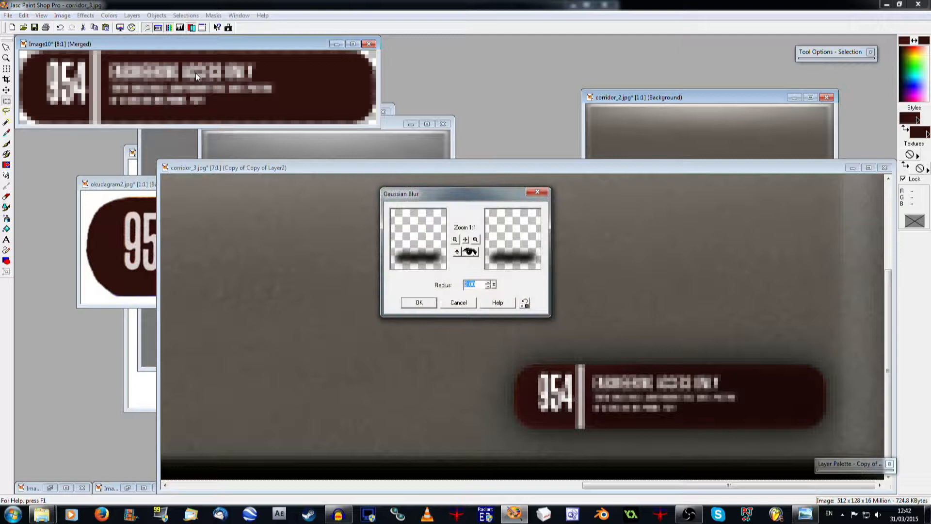
pyautogui.press('Return')
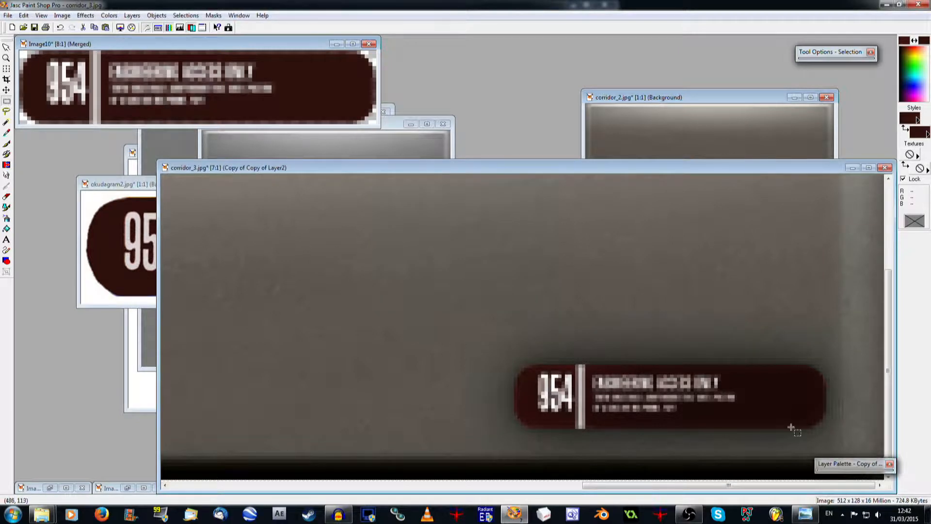
# Duplicate the blurred Copy of Copy of Layer2 shadow layer and lower the duplicate's opacity to 38
pyautogui.click(131, 16)
pyautogui.click(154, 60)
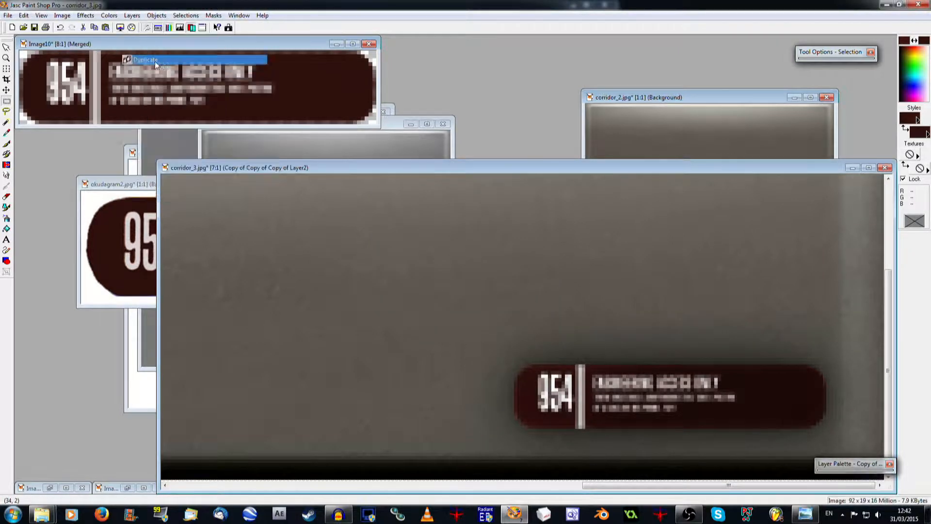
pyautogui.moveTo(823, 464)
pyautogui.click(799, 284)
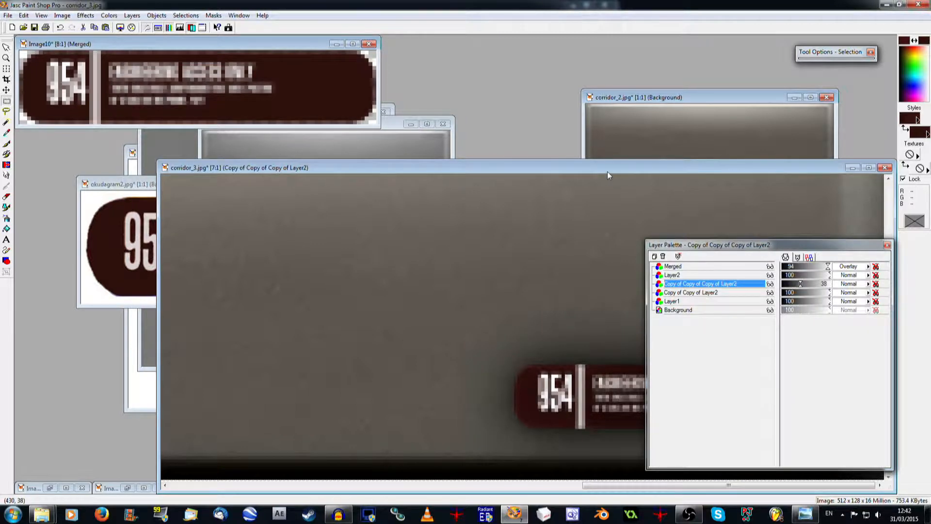
pyautogui.scroll(-5, 579, 277)
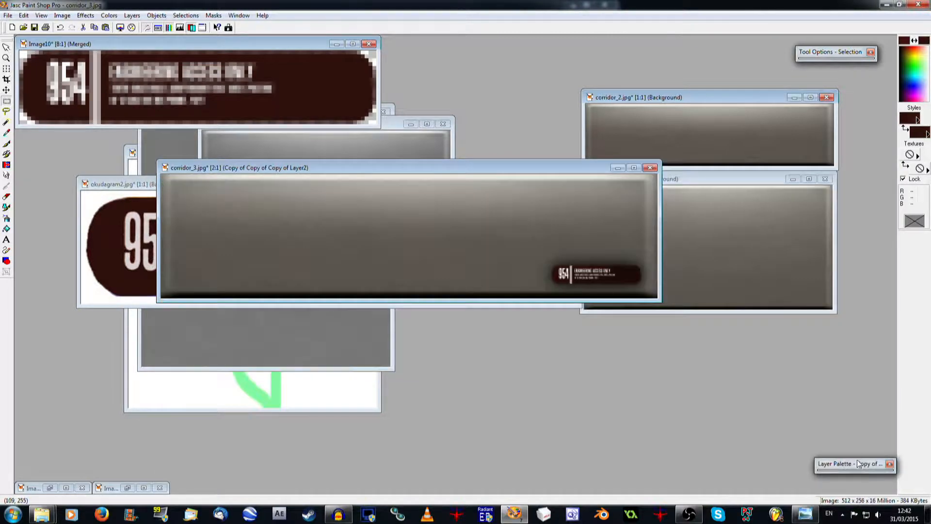
# Delete the extra duplicate of the shadow layer
pyautogui.moveTo(858, 463)
pyautogui.rightClick(746, 286)
pyautogui.click(722, 335)
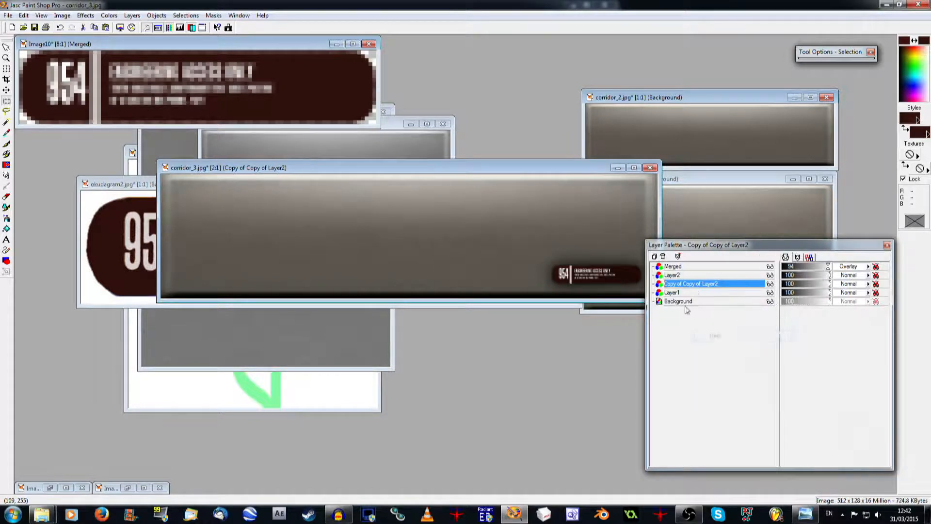
# Flatten all layers of corridor_3.jpg into the background and save the file
pyautogui.moveTo(549, 167); pyautogui.dragTo(469, 139)
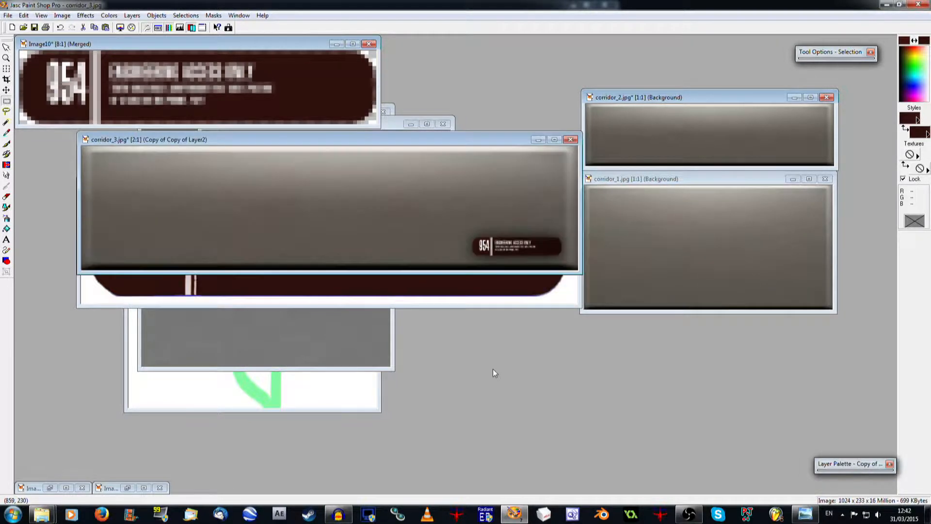
pyautogui.scroll(-1, 493, 372)
pyautogui.scroll(1, 493, 372)
pyautogui.click(132, 16)
pyautogui.moveTo(181, 124)
pyautogui.click(291, 128)
pyautogui.click(35, 27)
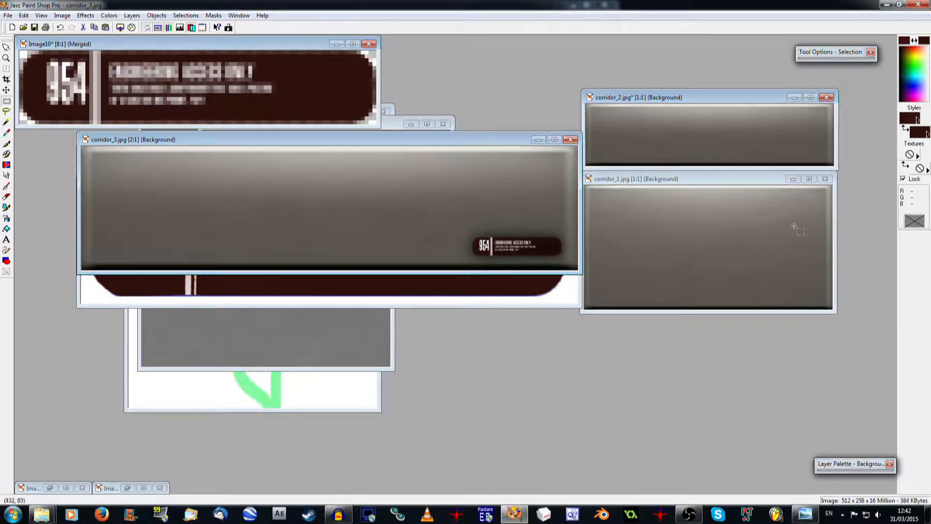
# Close the corridor_3.jpg, corridor_2.jpg and corridor_1.jpg images
pyautogui.click(571, 140)
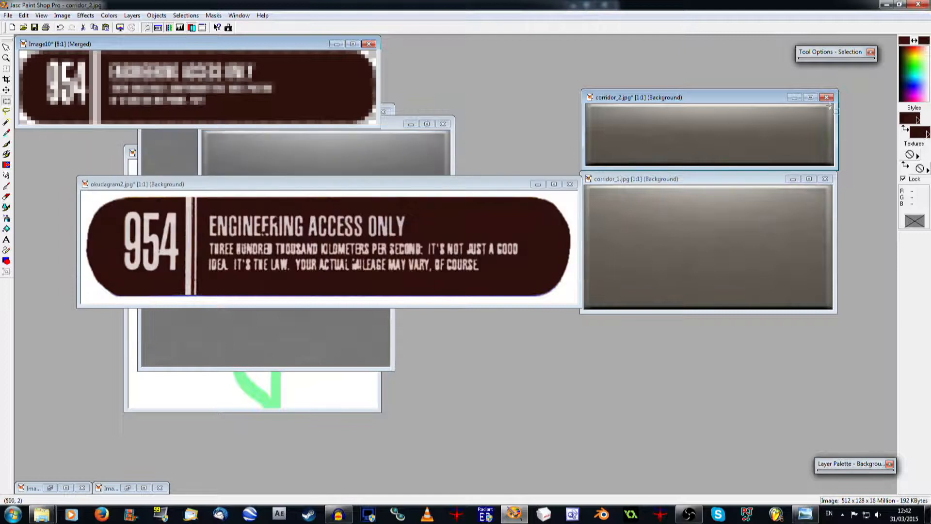
pyautogui.click(826, 97)
pyautogui.click(521, 277)
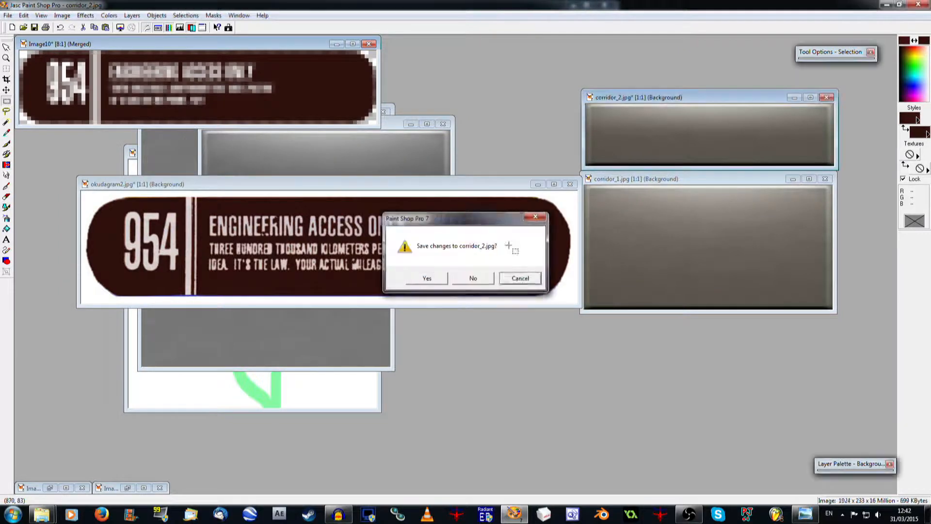
pyautogui.click(828, 98)
pyautogui.click(827, 179)
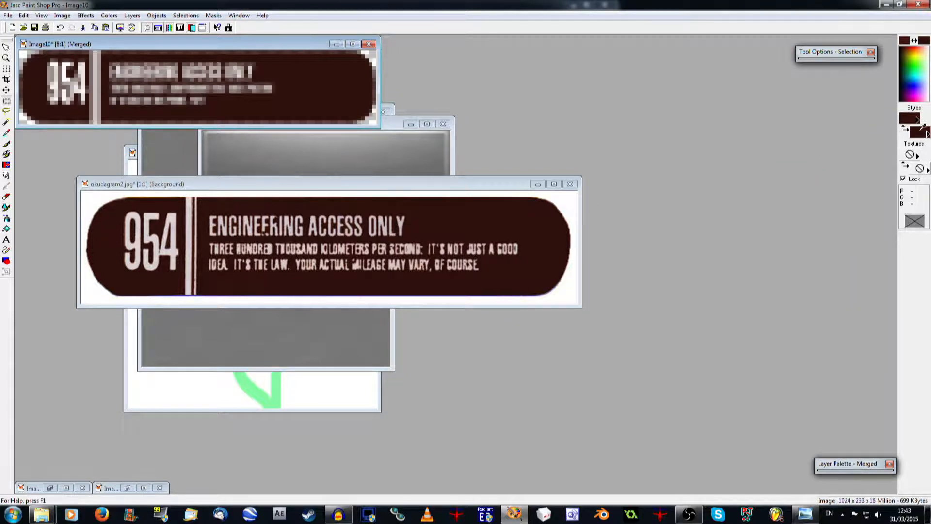
# Close okudagram2.jpg and Image10 without saving their changes
pyautogui.click(573, 185)
pyautogui.click(477, 278)
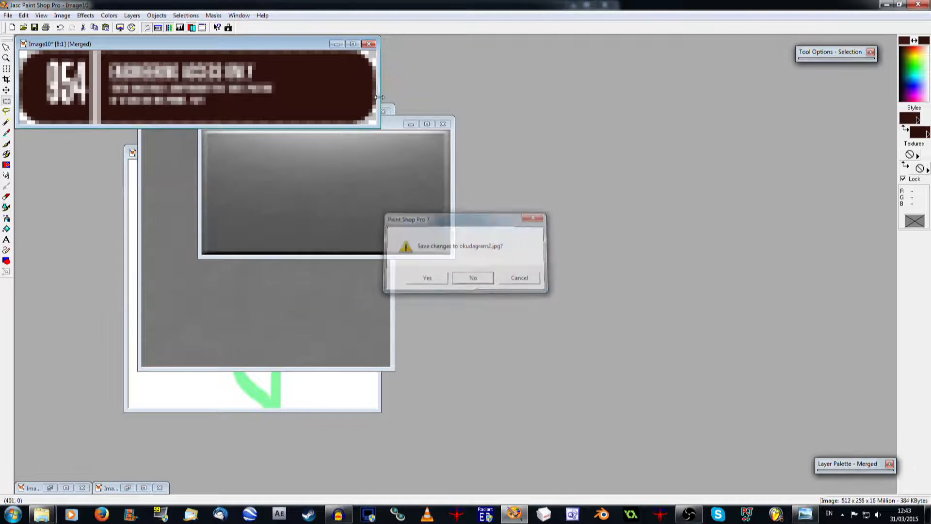
pyautogui.click(368, 44)
pyautogui.click(474, 278)
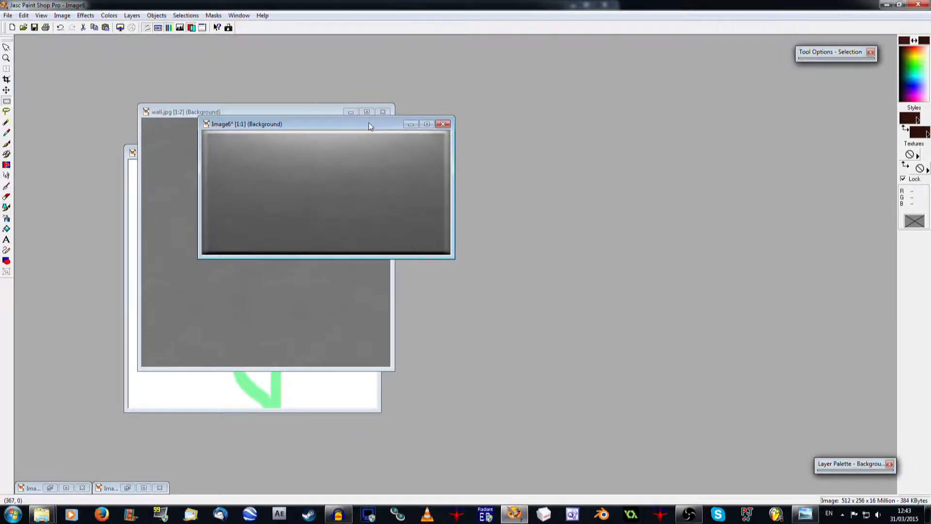
# Minimise Image6 and wall.jpg, and close the green sketch Image7 without saving it
pyautogui.moveTo(369, 122); pyautogui.dragTo(396, 106)
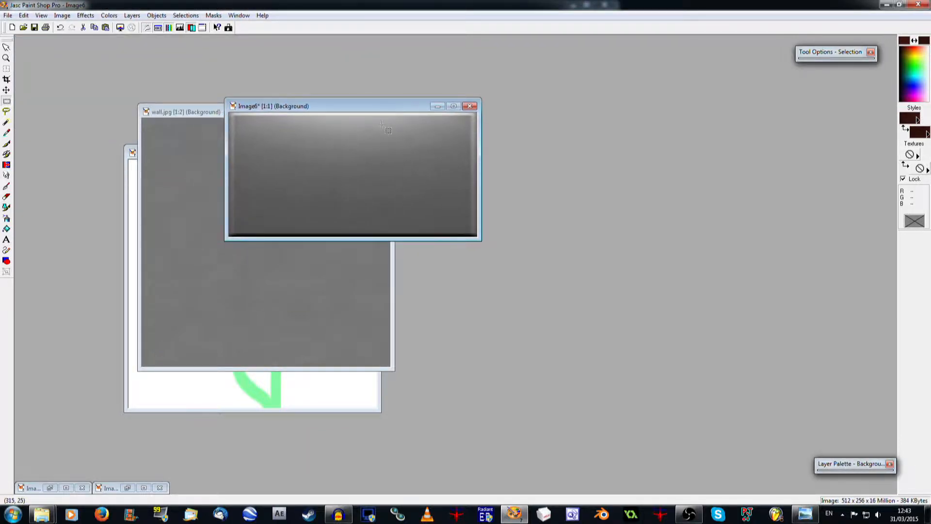
pyautogui.hotkey('ctrl', 'z')
pyautogui.click(510, 107)
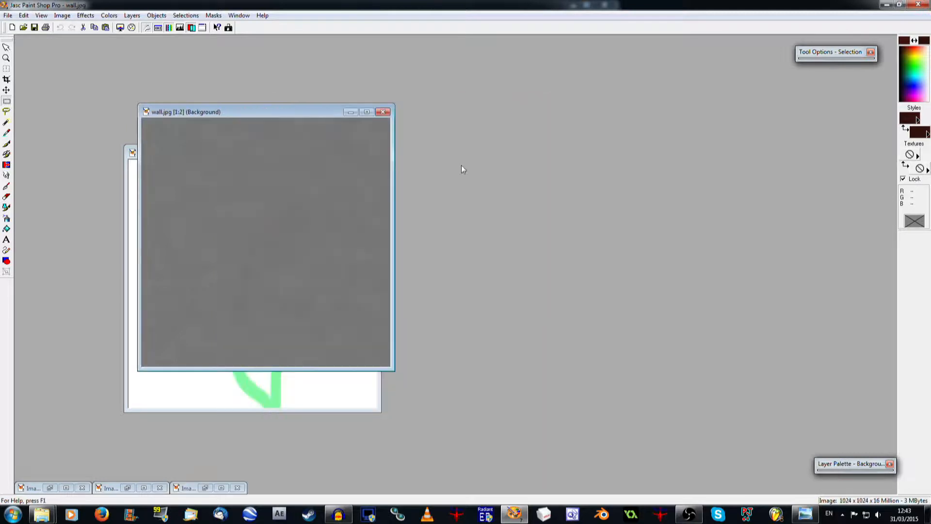
pyautogui.click(351, 113)
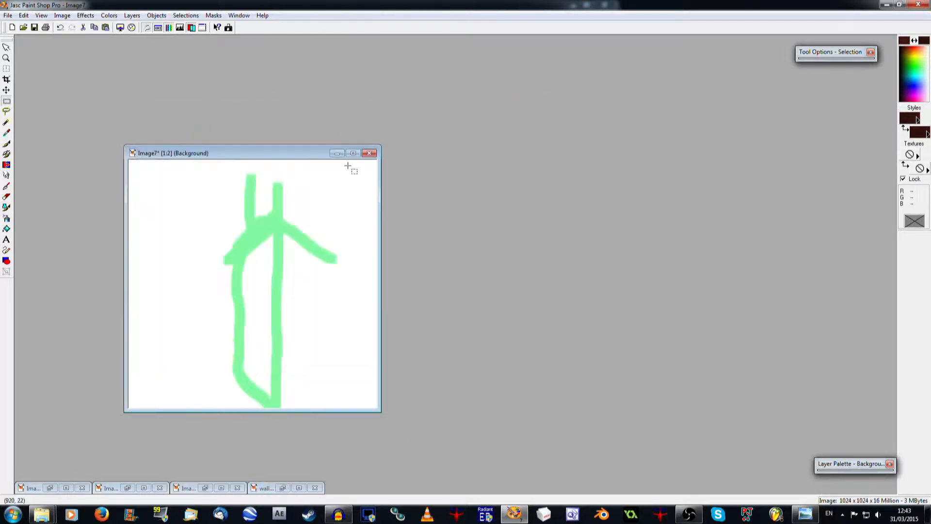
pyautogui.click(369, 154)
pyautogui.click(473, 278)
# From the desktop, open the New Textures folder and view corridor_1.jpg through corridor_3.jpg in Windows Photo Viewer
pyautogui.click(919, 5)
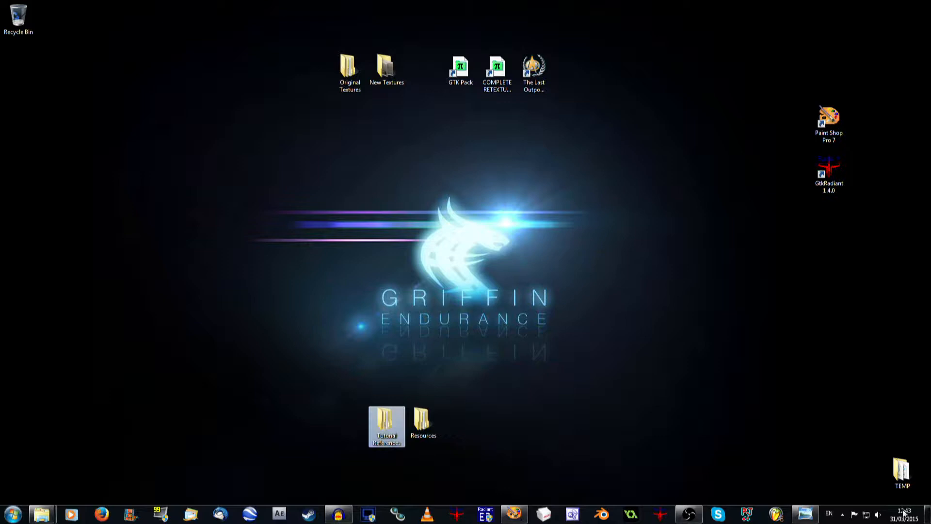
pyautogui.click(806, 514)
pyautogui.click(853, 29)
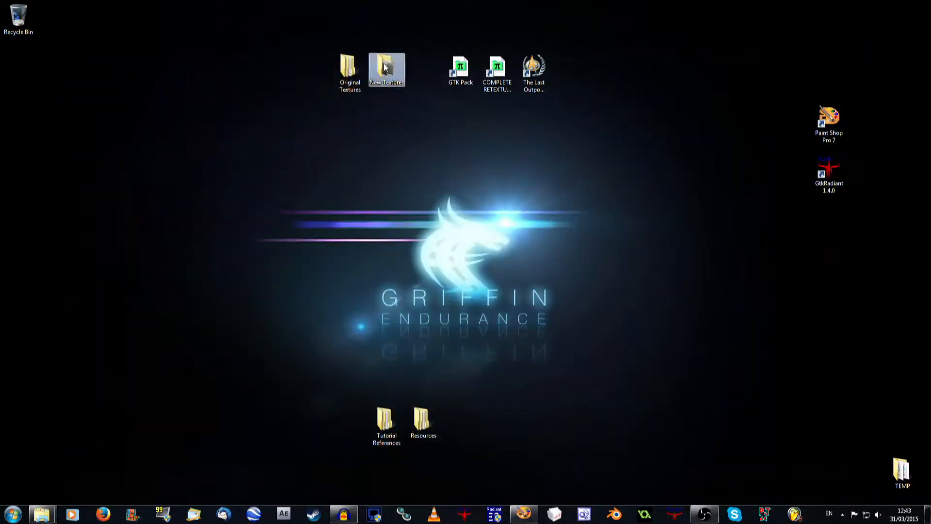
pyautogui.doubleClick(385, 68)
pyautogui.doubleClick(613, 97)
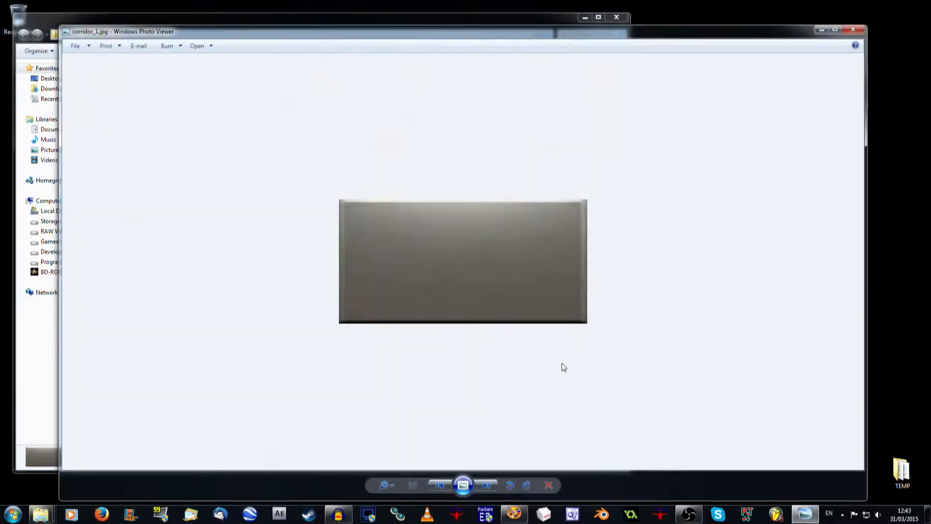
pyautogui.click(486, 486)
pyautogui.click(486, 485)
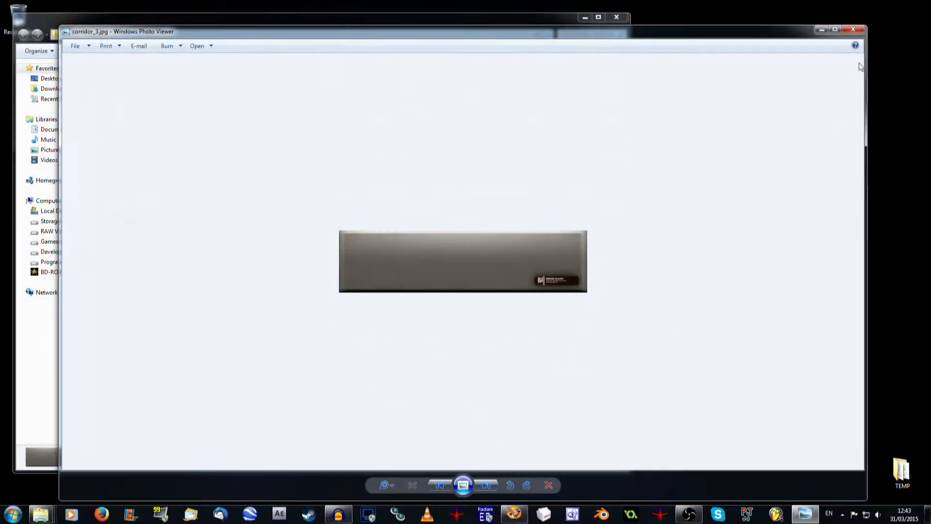
pyautogui.click(854, 31)
# Copy all files in New Textures and open the textures/AATextureTutorial folder of the COMPLETE RETEXTURE PACK in PakScape
pyautogui.moveTo(618, 265); pyautogui.dragTo(67, 63)
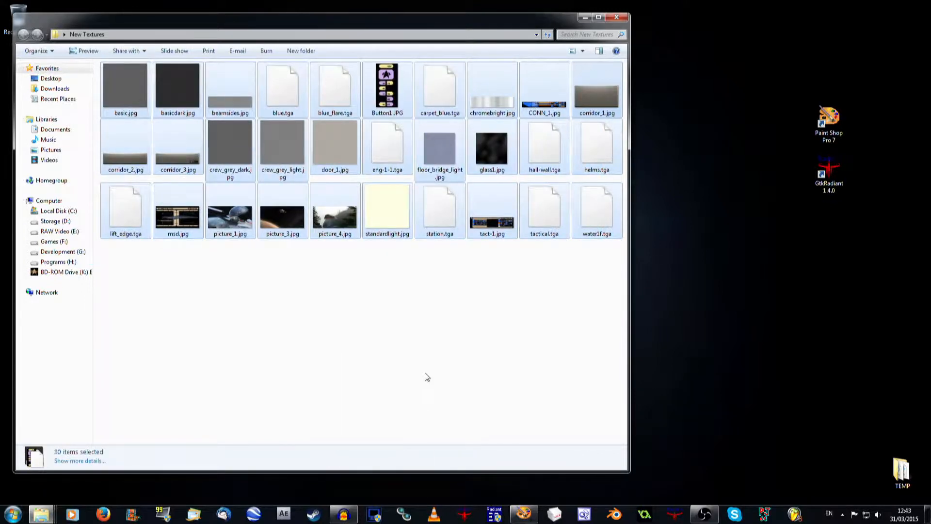
pyautogui.click(929, 515)
pyautogui.click(521, 252)
pyautogui.click(499, 82)
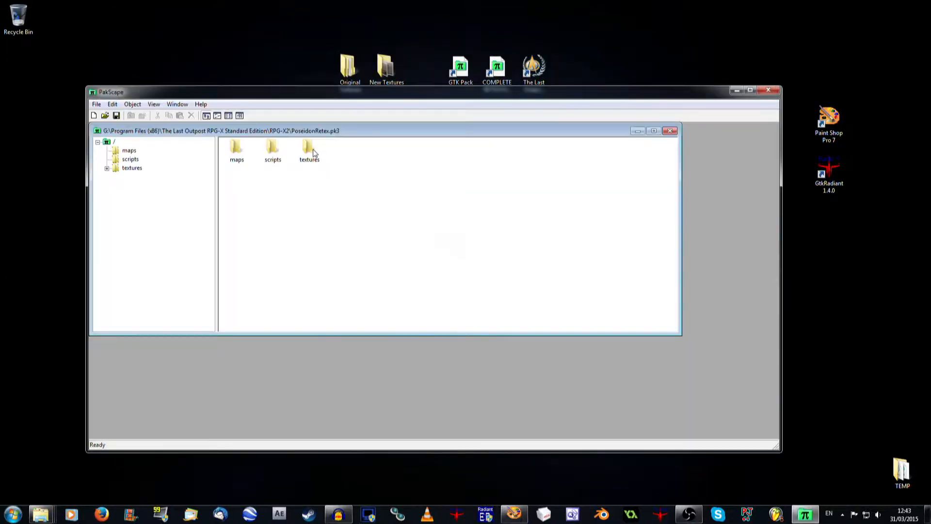
pyautogui.doubleClick(237, 148)
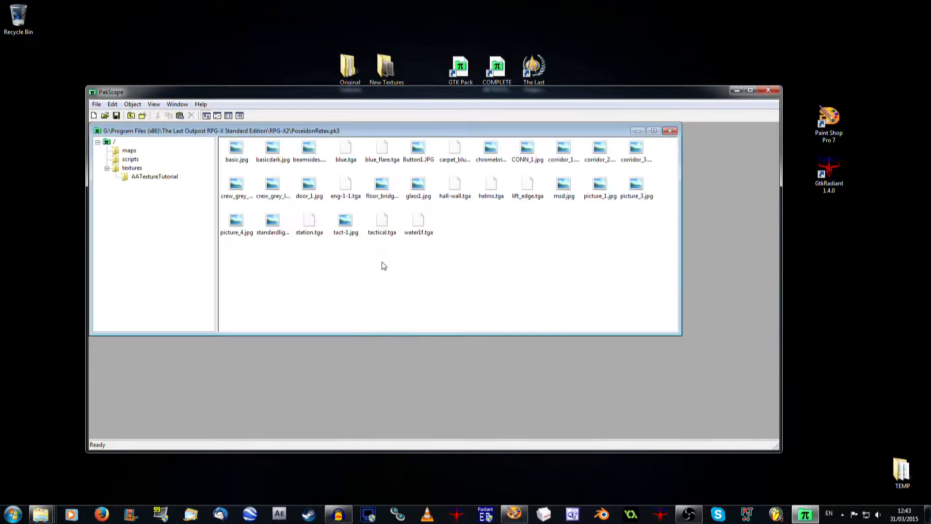
# Paste the copied textures over the existing ones in AATextureTutorial, save PoseidonRetex.pk3 and close PakScape
pyautogui.hotkey('ctrl', 'v')
pyautogui.click(191, 289)
pyautogui.click(118, 116)
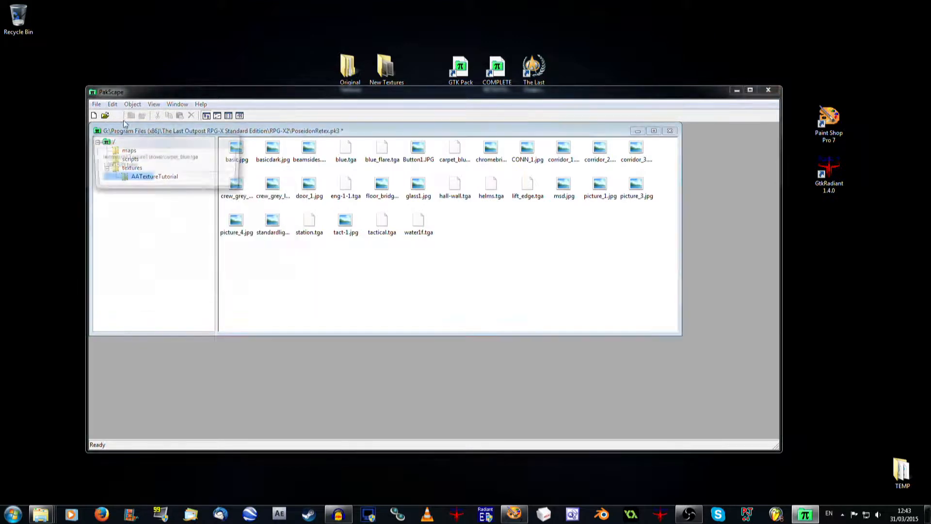
pyautogui.click(768, 90)
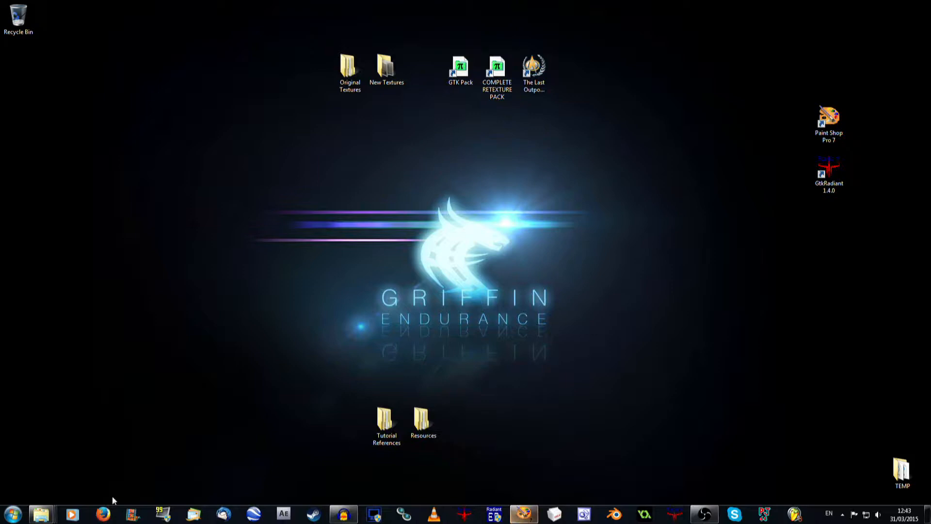
# Open carpet_blue.tga from the New Textures folder in Paint Shop Pro to inspect it, and close it again
pyautogui.moveTo(41, 513)
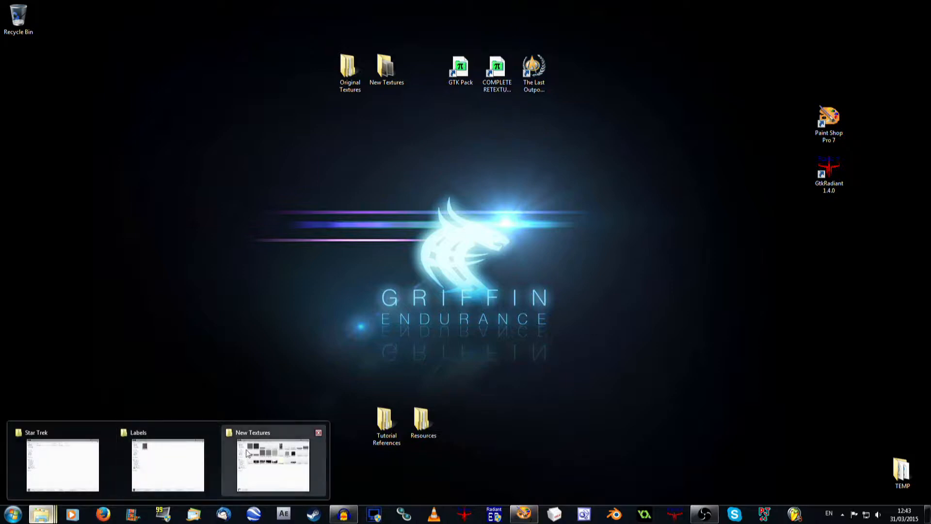
pyautogui.click(523, 513)
pyautogui.click(311, 454)
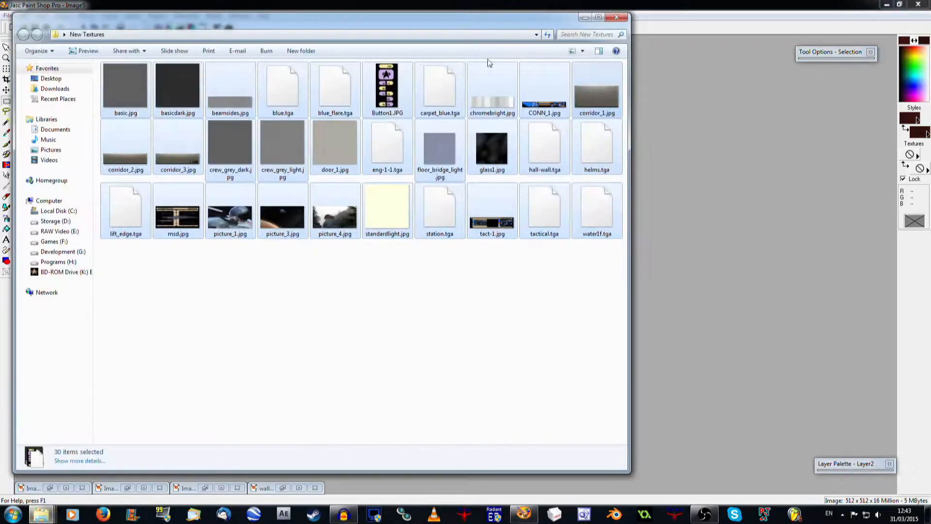
pyautogui.moveTo(429, 85); pyautogui.dragTo(776, 146)
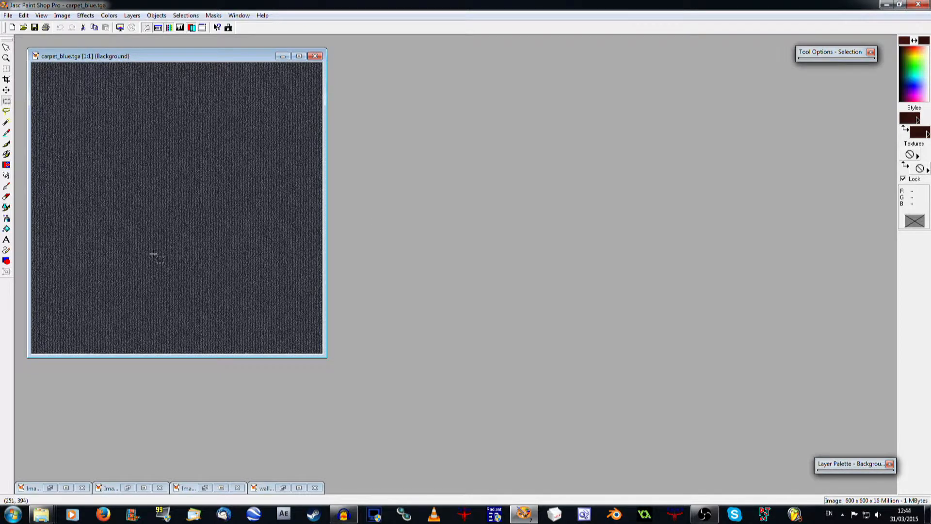
pyautogui.click(315, 56)
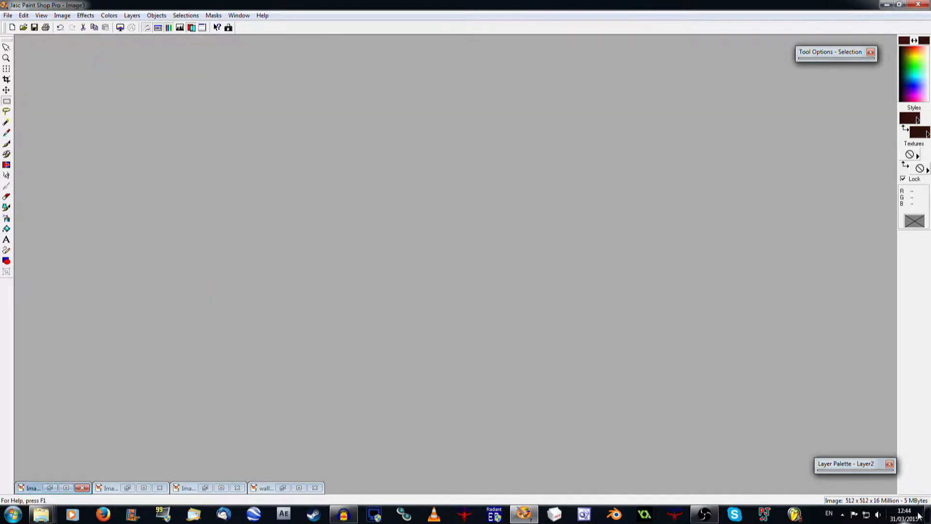
# Reopen carpet_blue.tga from the New Textures folder in Paint Shop Pro
pyautogui.moveTo(41, 515)
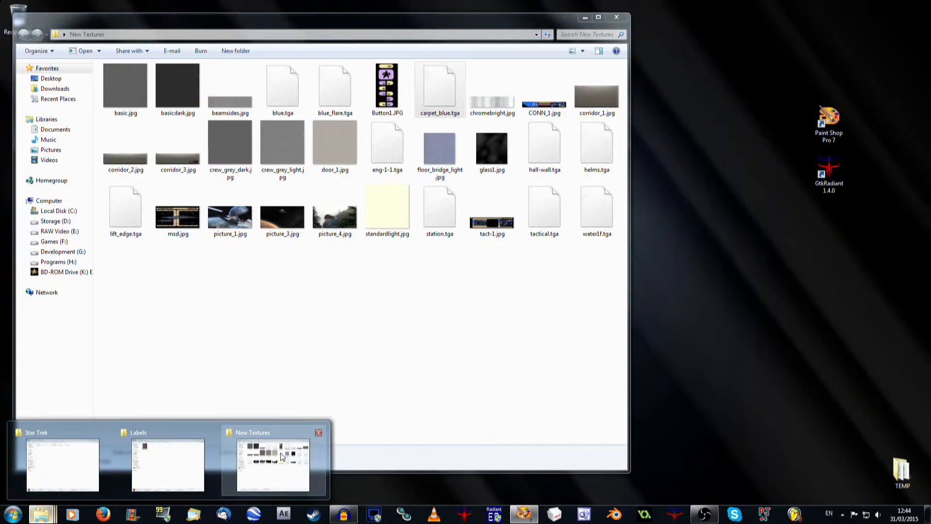
pyautogui.click(282, 457)
pyautogui.doubleClick(432, 104)
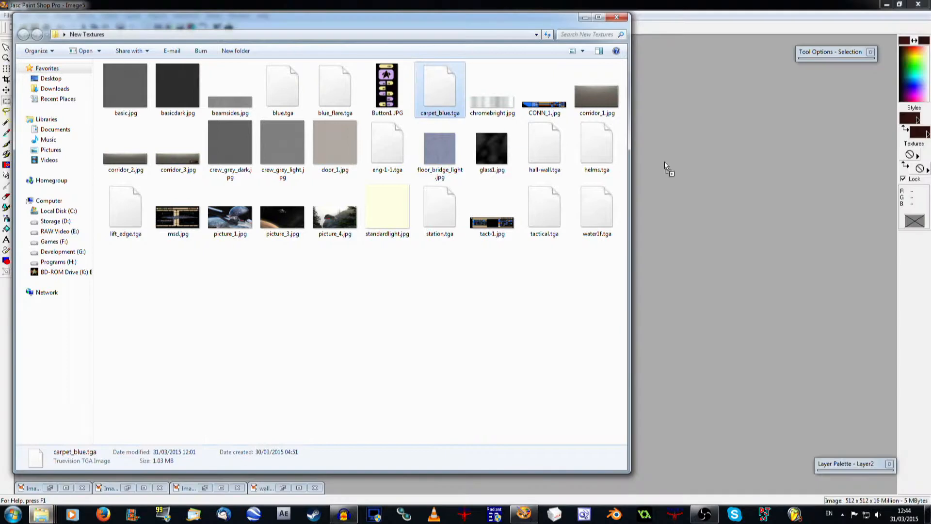
pyautogui.click(721, 9)
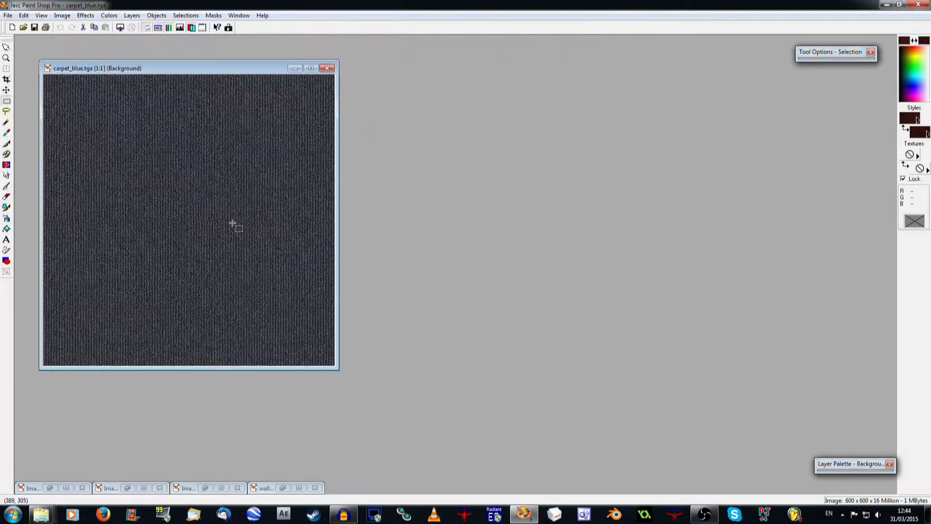
pyautogui.click(62, 15)
pyautogui.click(77, 73)
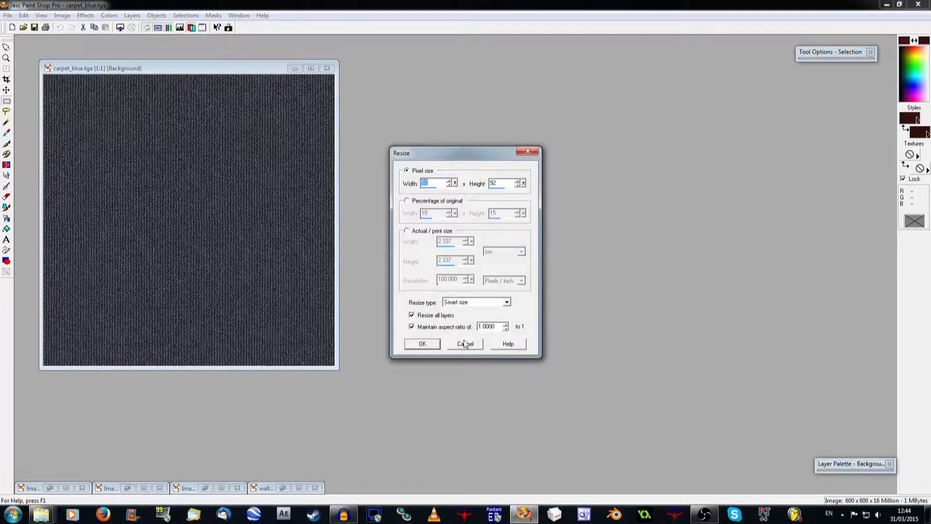
pyautogui.click(465, 344)
# Change the canvas size of carpet_blue.tga to 300 x 300 pixels, keeping the image centred
pyautogui.click(62, 15)
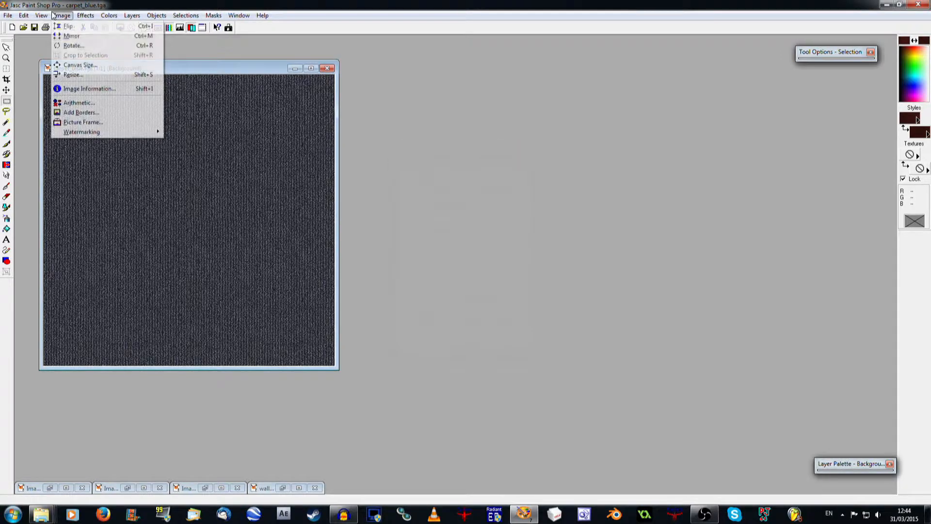
pyautogui.click(89, 65)
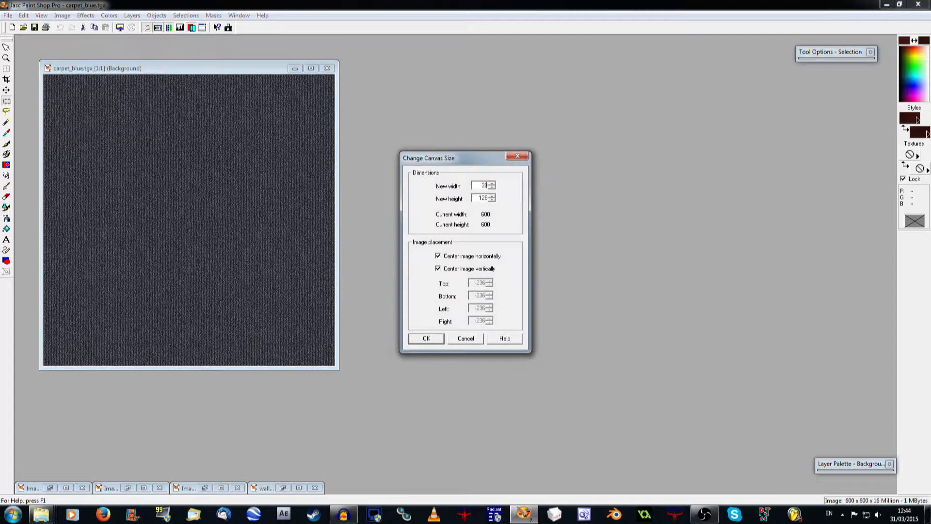
pyautogui.write('300')
pyautogui.press('Return')
pyautogui.scroll(2, 221, 165)
pyautogui.scroll(-1, 232, 191)
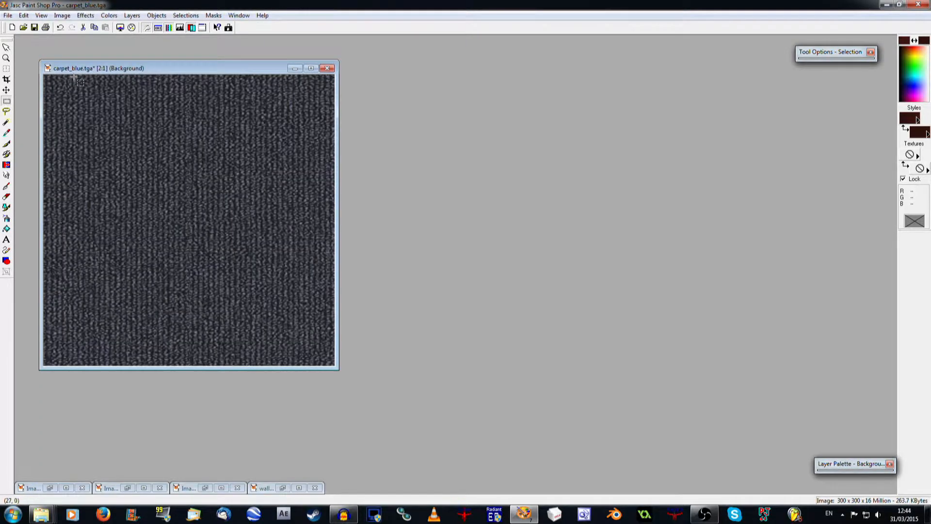
# Create a new transparent 600 x 600 pixel image for testing how the carpet texture tiles
pyautogui.click(7, 15)
pyautogui.click(15, 29)
pyautogui.write('600')
pyautogui.press('Tab')
pyautogui.write('600')
pyautogui.press('Return')
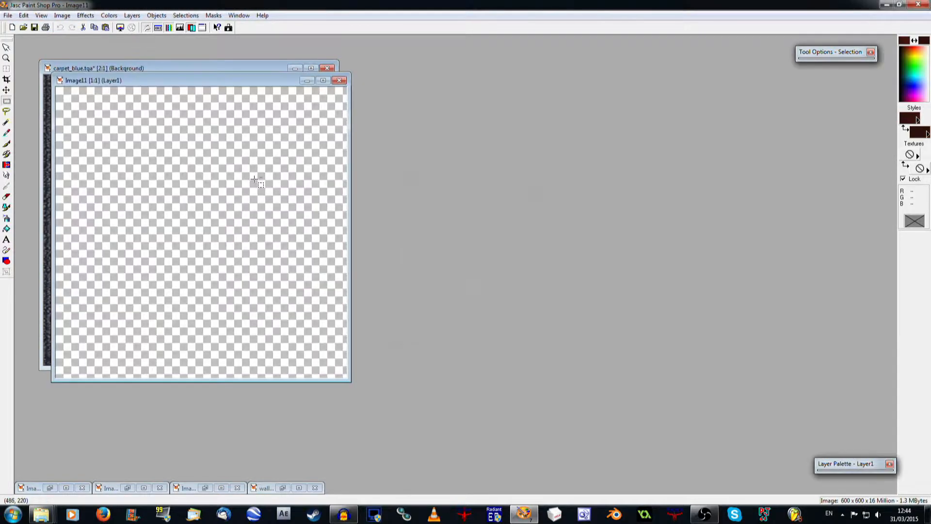
# Paste the carpet texture as a new layer and align it with the upper-left corner of the test image
pyautogui.hotkey('ctrl', 'l')
pyautogui.moveTo(211, 237); pyautogui.dragTo(134, 162)
pyautogui.scroll(8, 138, 167)
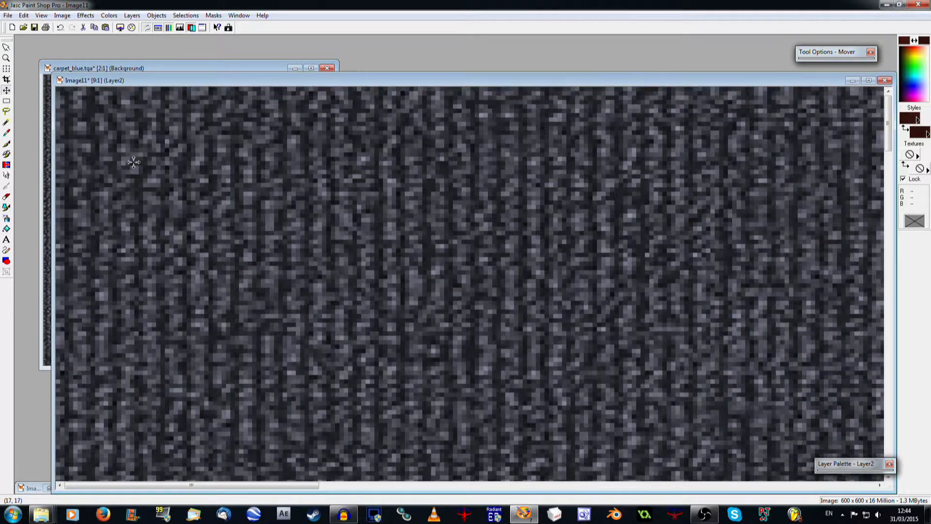
pyautogui.scroll(-8, 133, 162)
# Duplicate the carpet layer and place the copy flush in the upper-right quarter of the test image
pyautogui.click(132, 16)
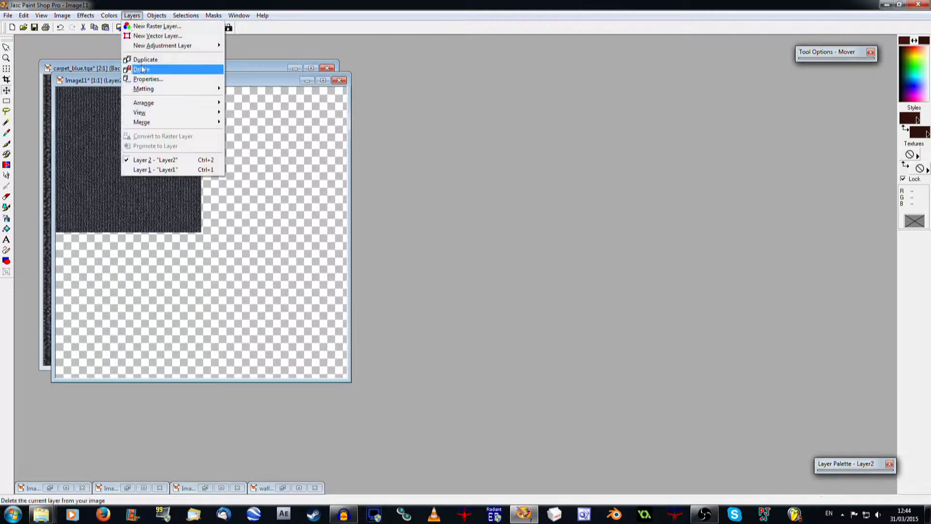
pyautogui.click(161, 62)
pyautogui.moveTo(103, 127); pyautogui.dragTo(260, 135)
pyautogui.scroll(6, 260, 135)
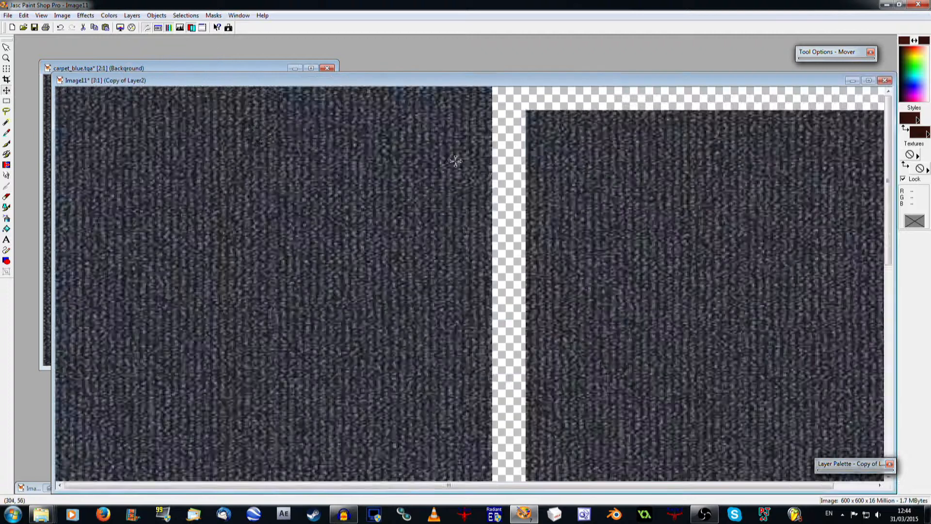
pyautogui.scroll(-5, 276, 208)
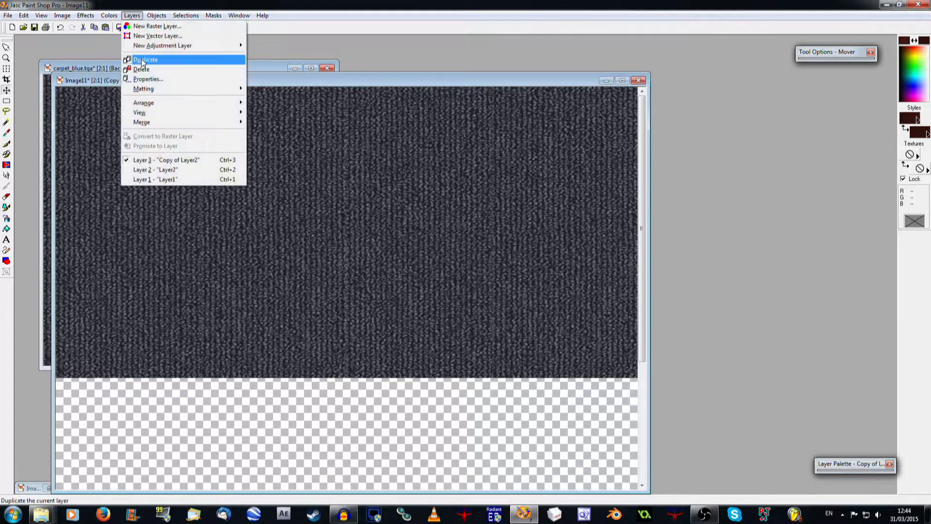
# Duplicate the carpet layer again and fit the copy flush into the lower-left quarter of the test image
pyautogui.click(143, 59)
pyautogui.moveTo(187, 125); pyautogui.dragTo(139, 194)
pyautogui.scroll(10, 139, 195)
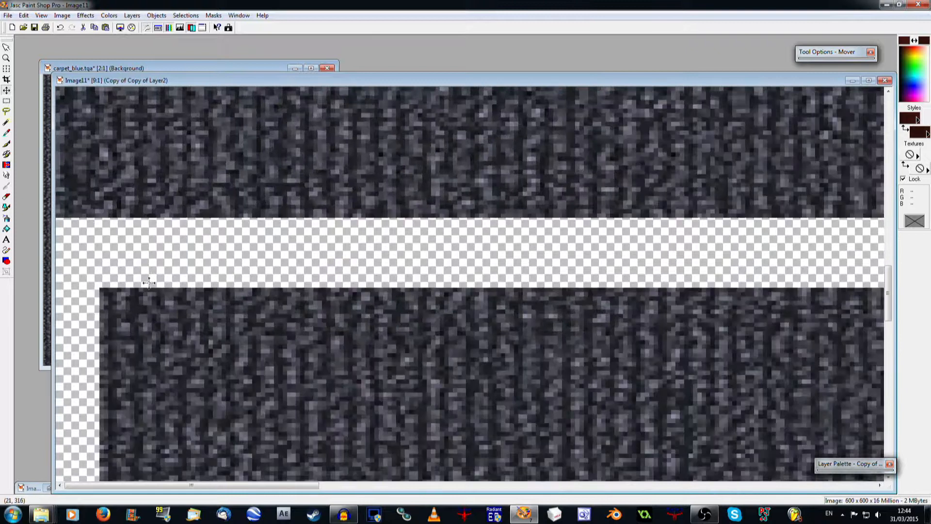
pyautogui.moveTo(158, 358); pyautogui.dragTo(115, 289)
pyautogui.scroll(-8, 209, 244)
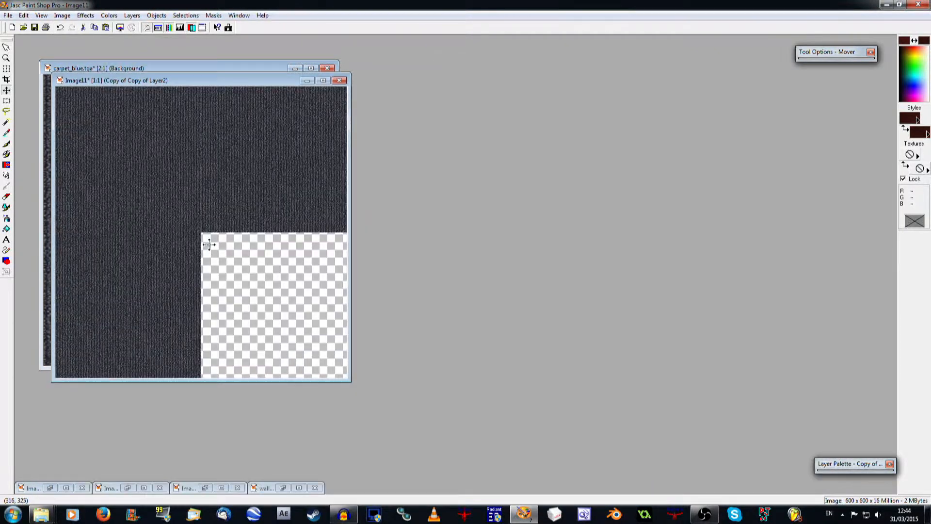
# Duplicate the carpet layer once more and fill the lower-right quarter so all four tiles meet without gaps
pyautogui.click(132, 15)
pyautogui.click(145, 59)
pyautogui.moveTo(120, 167); pyautogui.dragTo(252, 271)
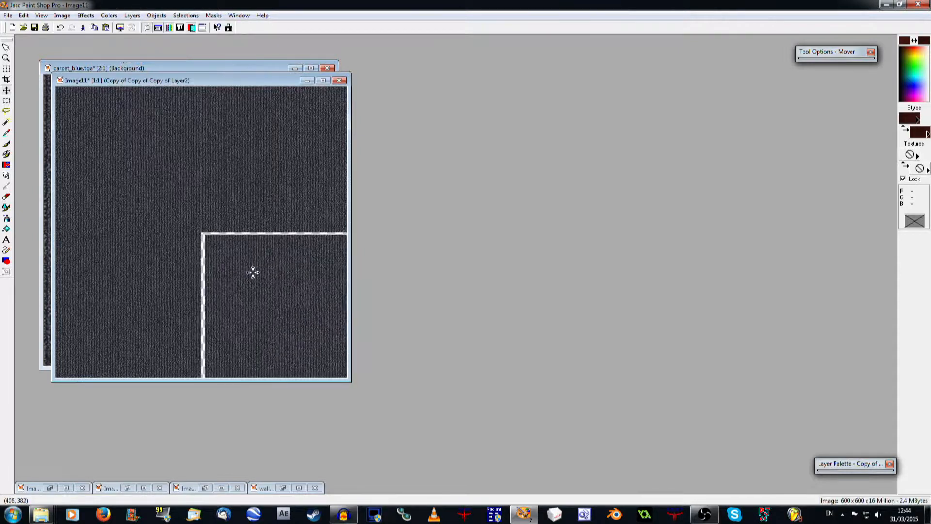
pyautogui.scroll(3, 255, 271)
pyautogui.scroll(2, 515, 238)
pyautogui.moveTo(455, 341); pyautogui.dragTo(435, 326)
pyautogui.scroll(-5, 435, 323)
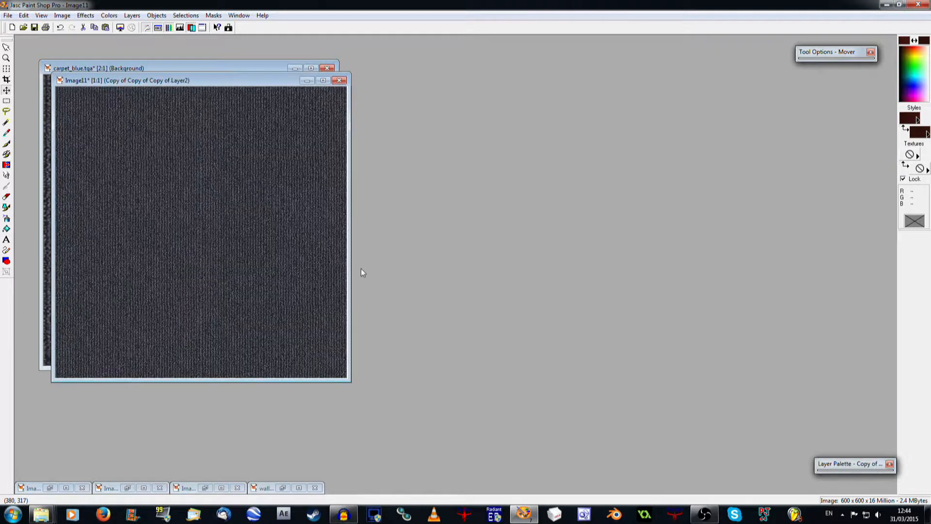
# Close the tiling test image without saving it and save carpet_blue.tga
pyautogui.click(340, 81)
pyautogui.click(485, 278)
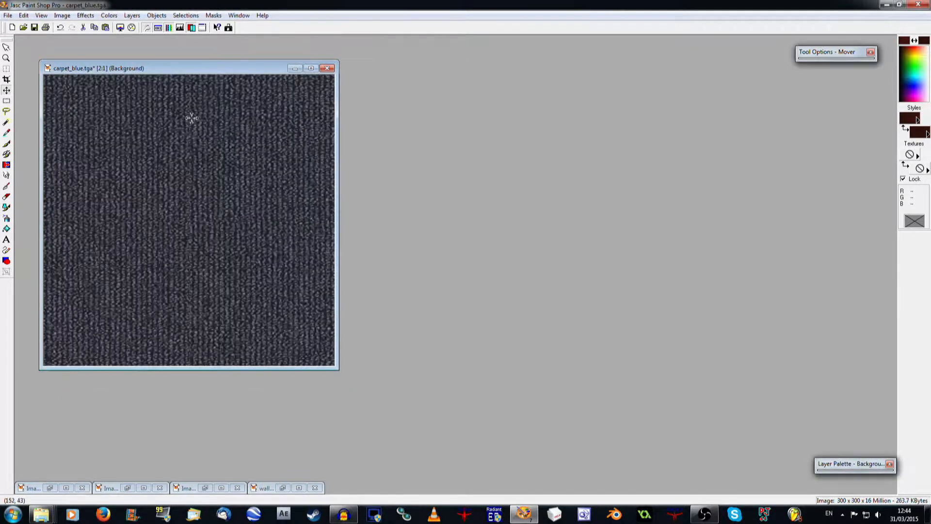
pyautogui.click(34, 27)
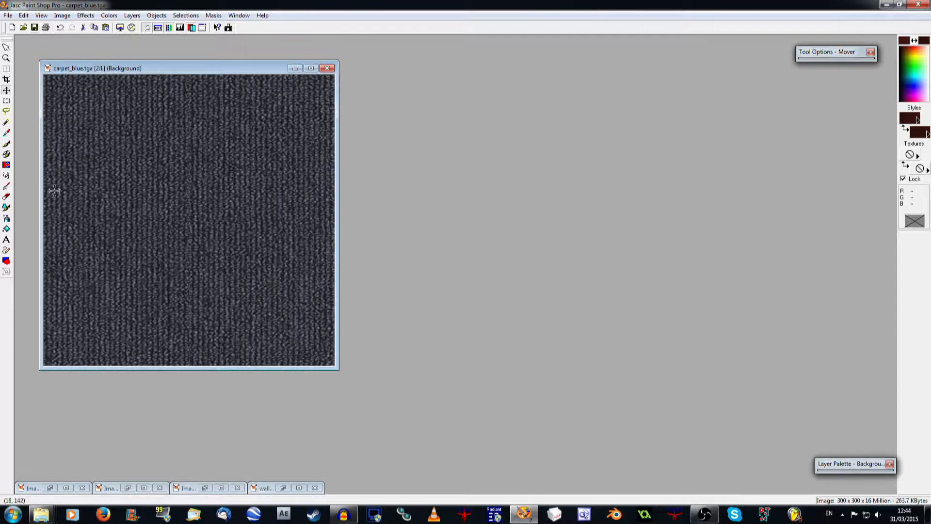
# Select and copy all files in the New Textures folder, close the Labels folder window and return to the desktop
pyautogui.click(52, 512)
pyautogui.click(273, 466)
pyautogui.moveTo(606, 273); pyautogui.dragTo(96, 27)
pyautogui.click(42, 515)
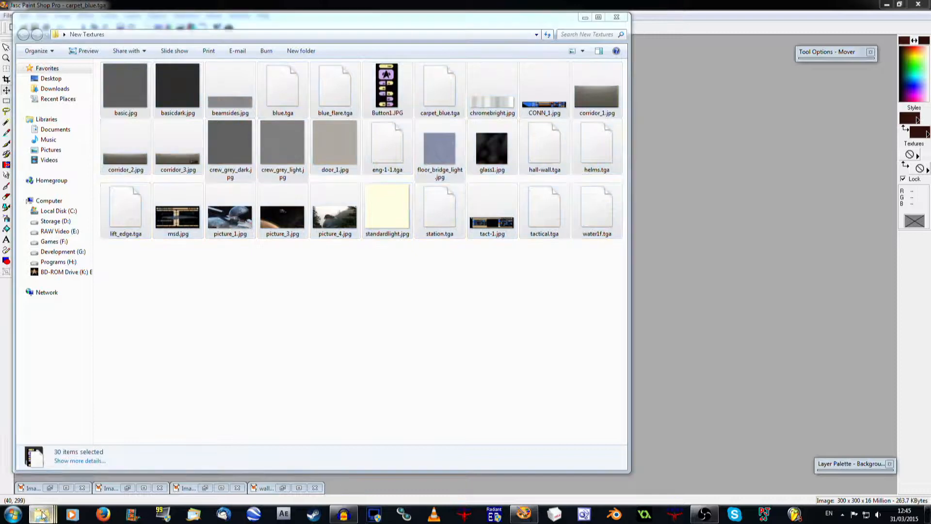
pyautogui.click(146, 468)
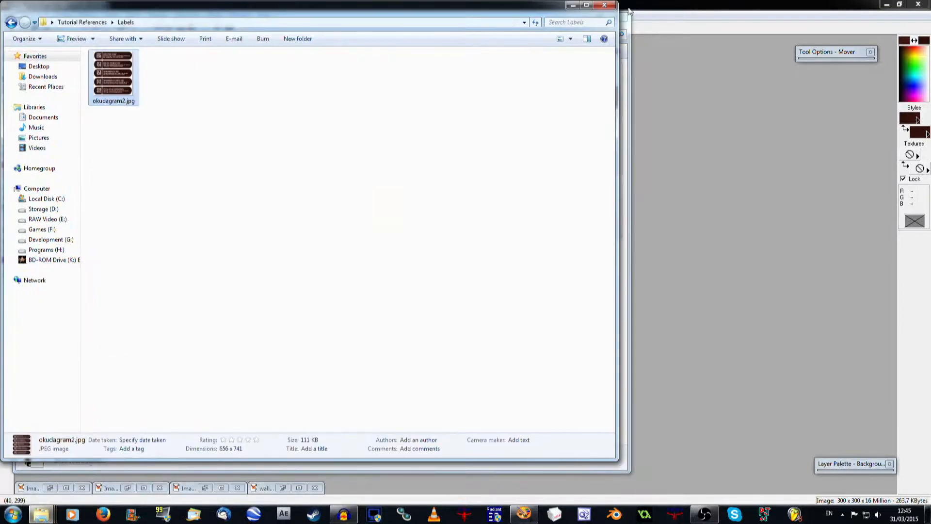
pyautogui.click(601, 7)
pyautogui.click(43, 514)
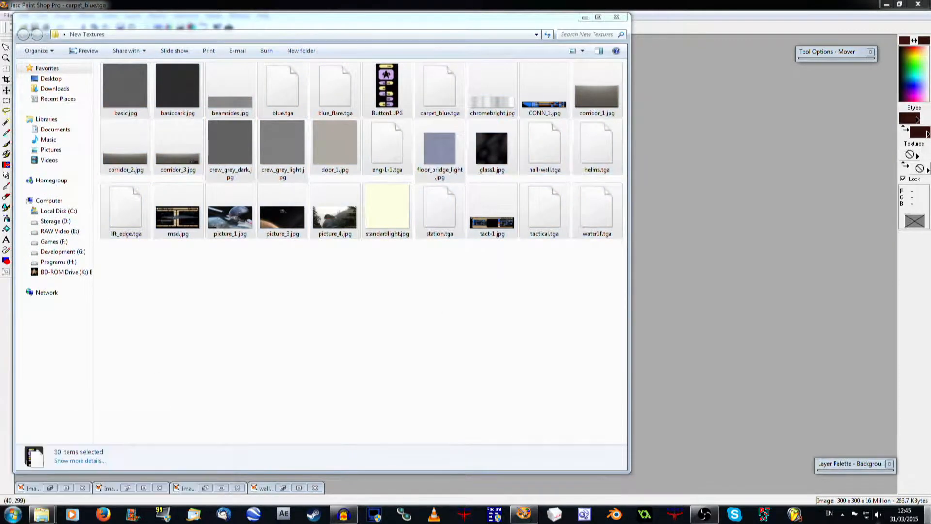
pyautogui.click(927, 514)
# Paste the copied textures over those in textures/AATextureTutorial of the COMPLETE RETEXTURE PACK in PakScape, save PoseidonRetex.pk3 and close PakScape
pyautogui.doubleClick(499, 77)
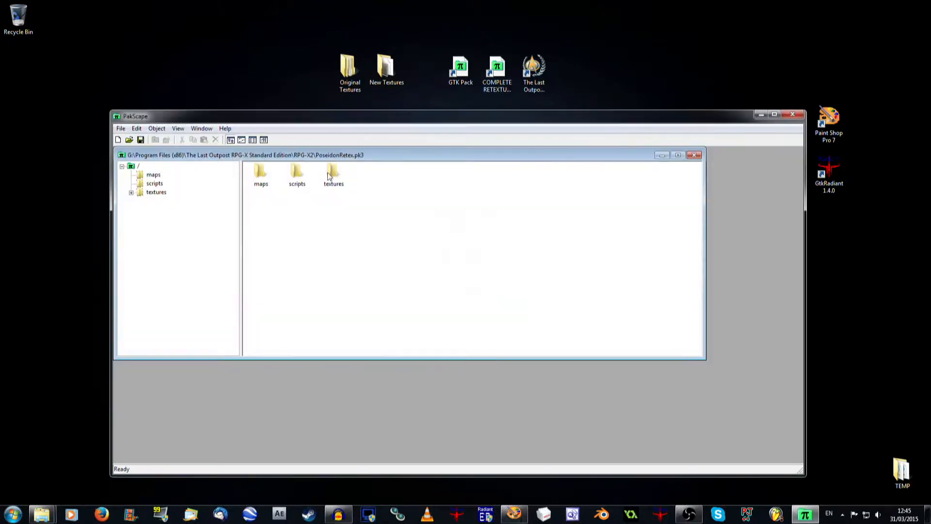
pyautogui.doubleClick(267, 174)
pyautogui.hotkey('ctrl', 'v')
pyautogui.click(208, 314)
pyautogui.click(140, 140)
pyautogui.click(792, 114)
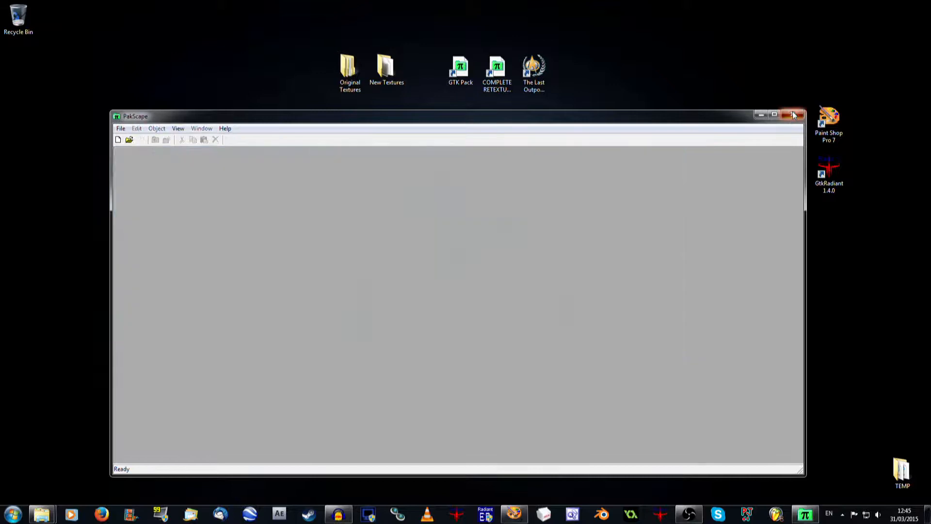
# Launch The Last Outpost and walk through the corridor to examine the new carpet and the labelled wall panels
pyautogui.click(550, 77)
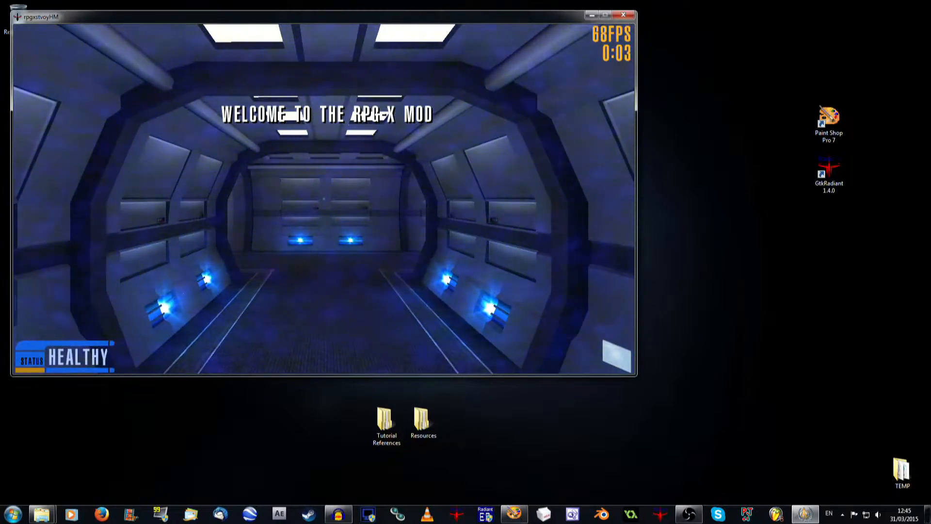
pyautogui.press('w')
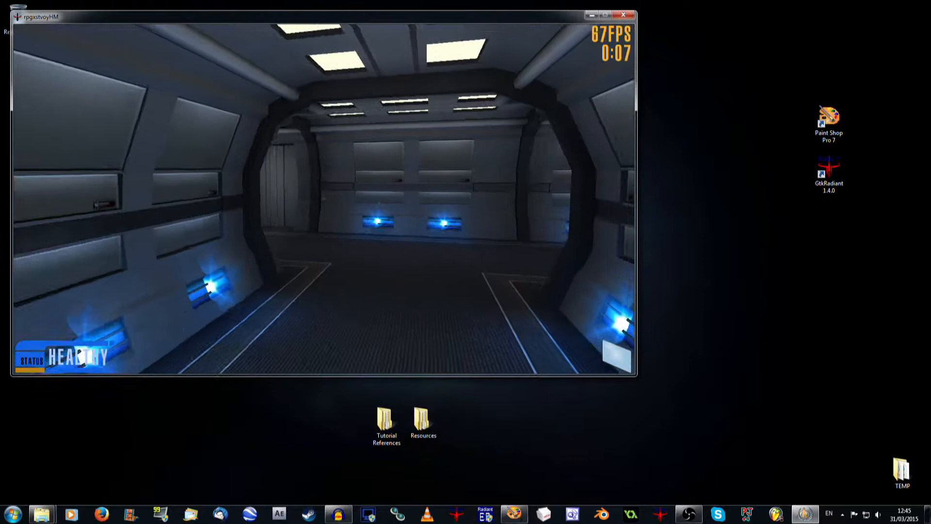
pyautogui.press('w')
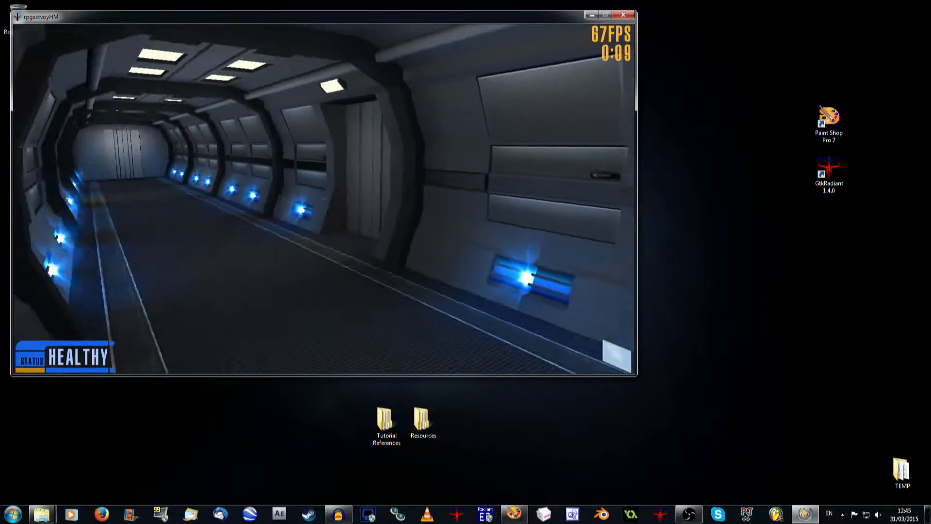
pyautogui.press('d')
pyautogui.press('w')
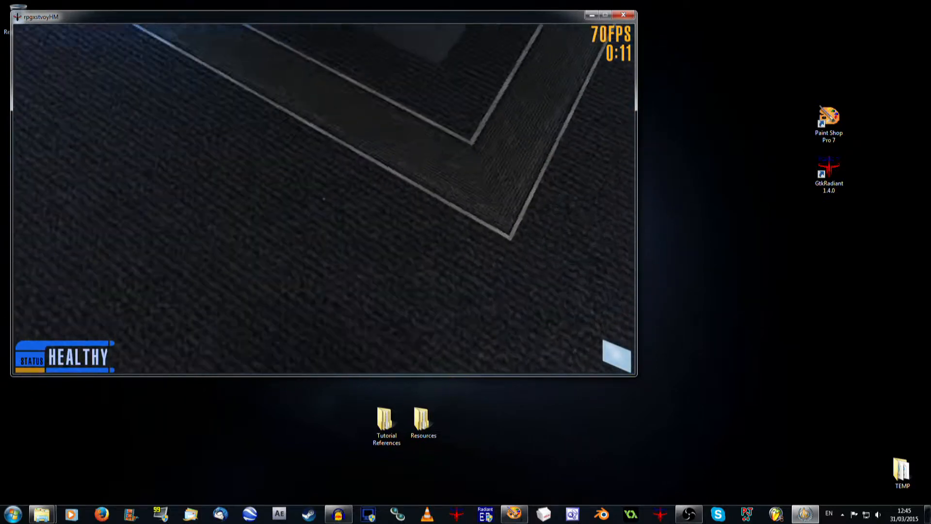
pyautogui.press('w')
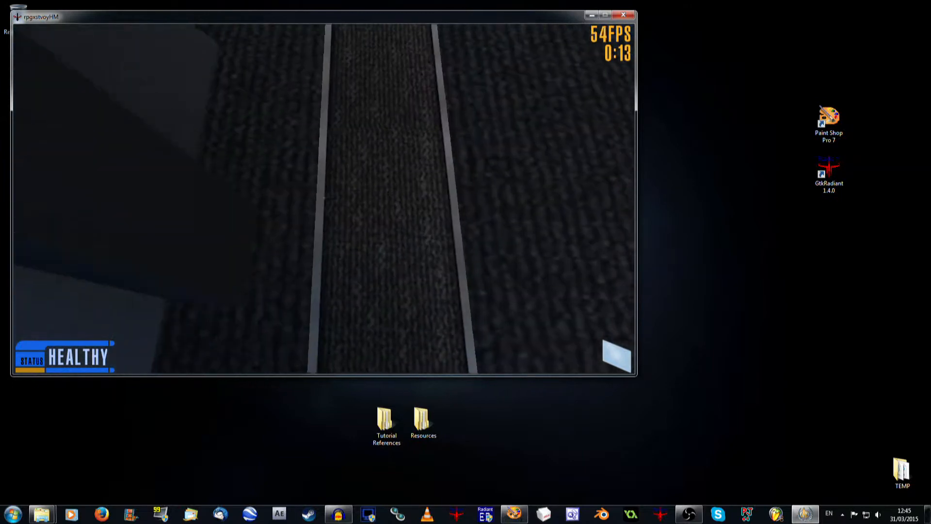
pyautogui.press('w')
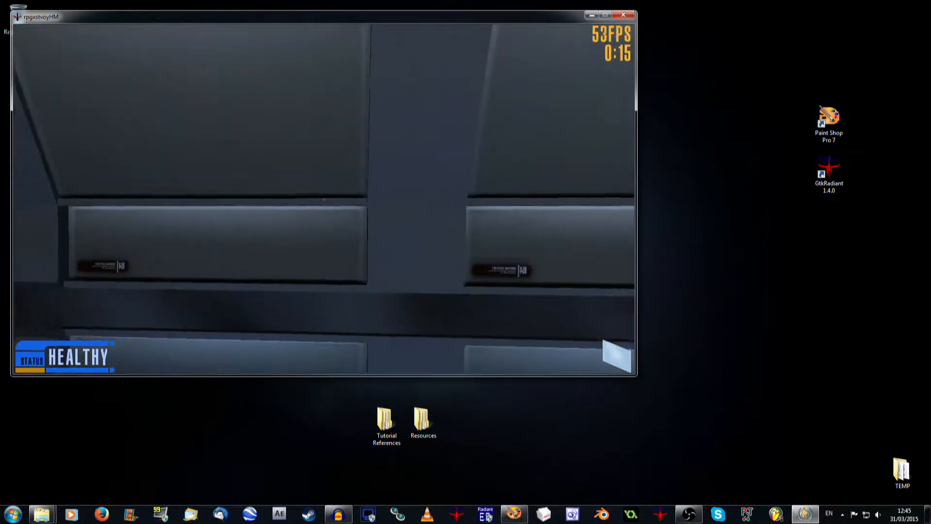
pyautogui.press('s')
pyautogui.press('w')
pyautogui.press('s')
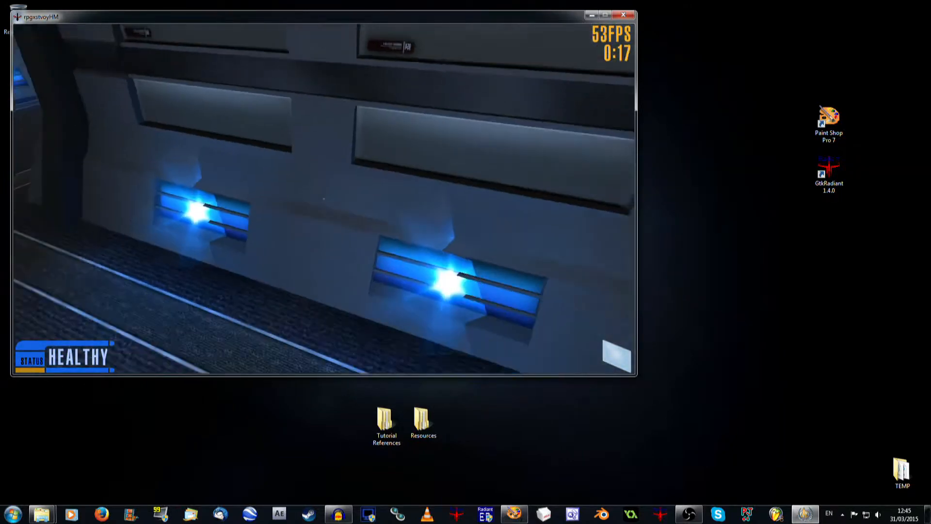
pyautogui.press('w')
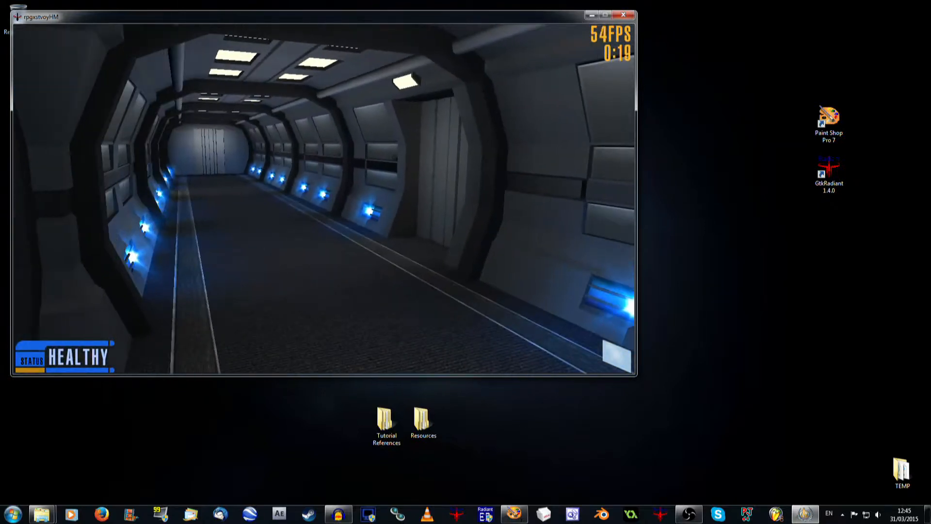
pyautogui.press('w')
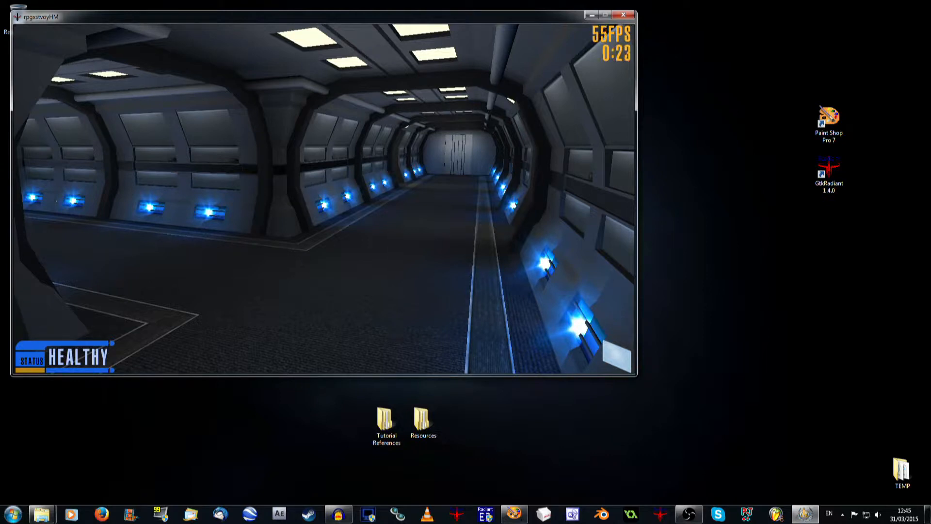
# Load the poseidon_original map through the game console to compare the corridor with its original textures
pyautogui.press('`')
pyautogui.press('Up')
pyautogui.press('BackSpace')
pyautogui.press('BackSpace')
pyautogui.press('BackSpace')
pyautogui.press('BackSpace')
pyautogui.press('BackSpace')
pyautogui.write('original')
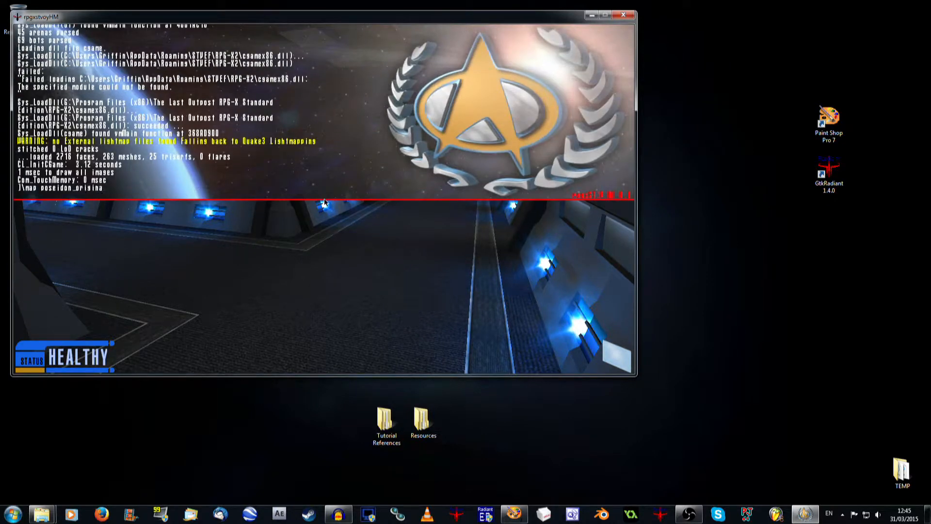
pyautogui.press('BackSpace')
pyautogui.press('BackSpace')
pyautogui.press('BackSpace')
pyautogui.press('BackSpace')
pyautogui.press('BackSpace')
pyautogui.press('Return')
pyautogui.press('`')
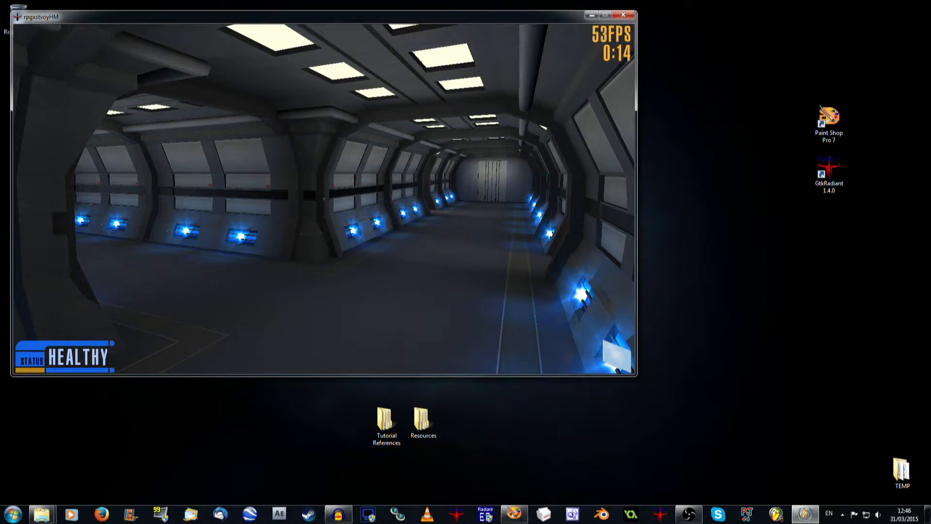
# Load the poseidon_griff map through the game console and walk up to the corridor door to inspect its texture
pyautogui.press('`')
pyautogui.write('\\map poseidon_griff')
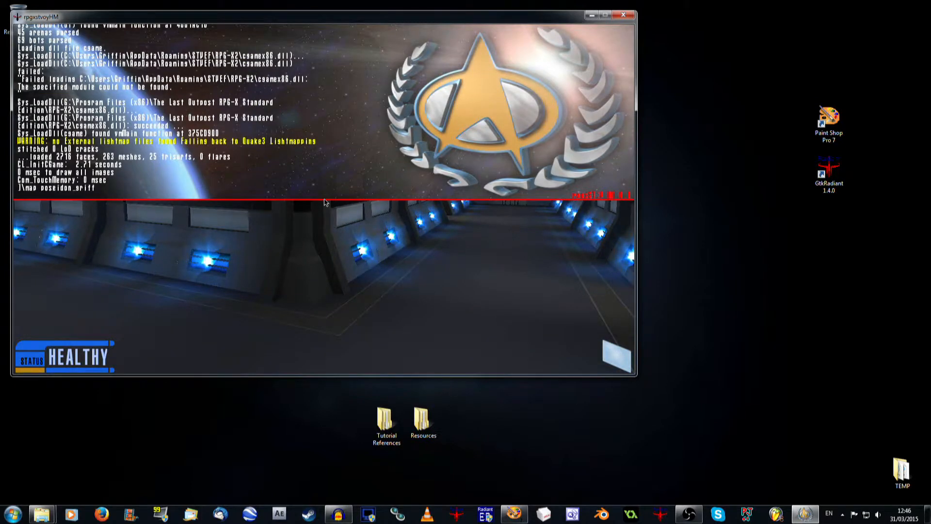
pyautogui.press('Return')
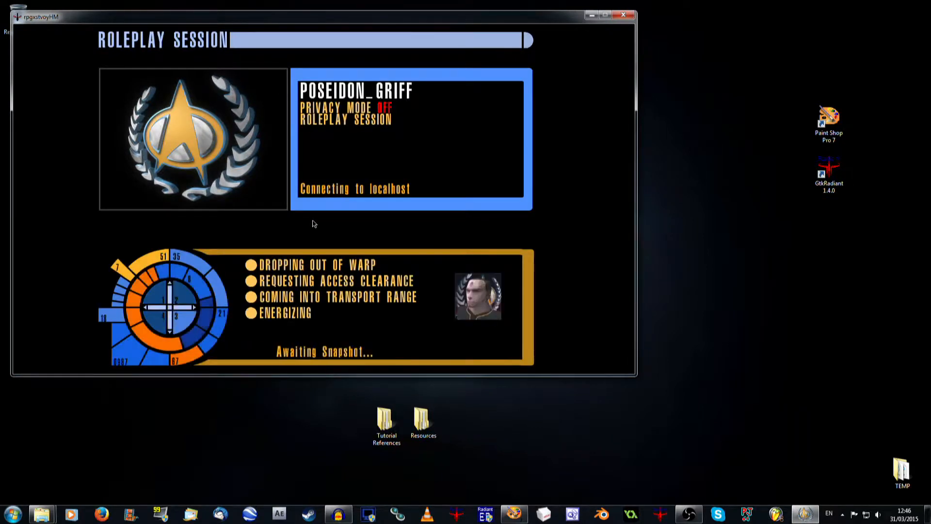
pyautogui.press('Escape')
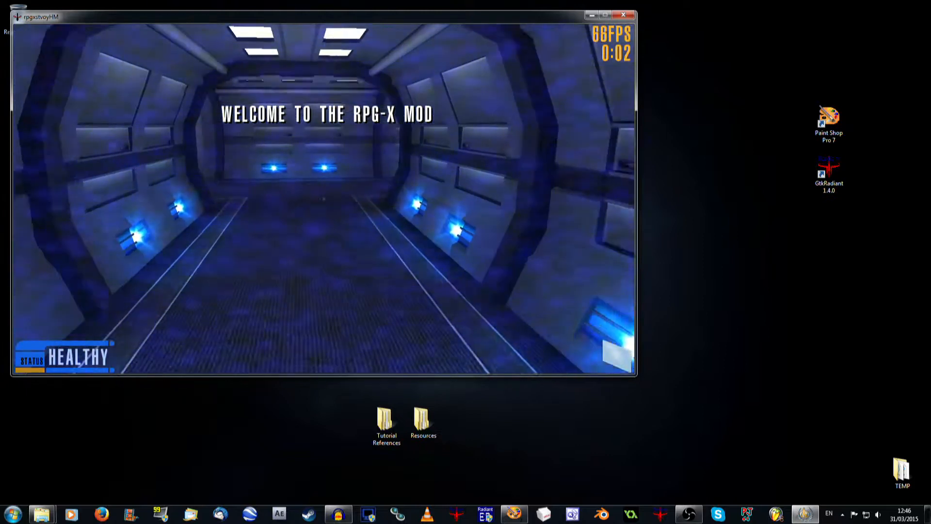
pyautogui.press('w')
pyautogui.press('w')
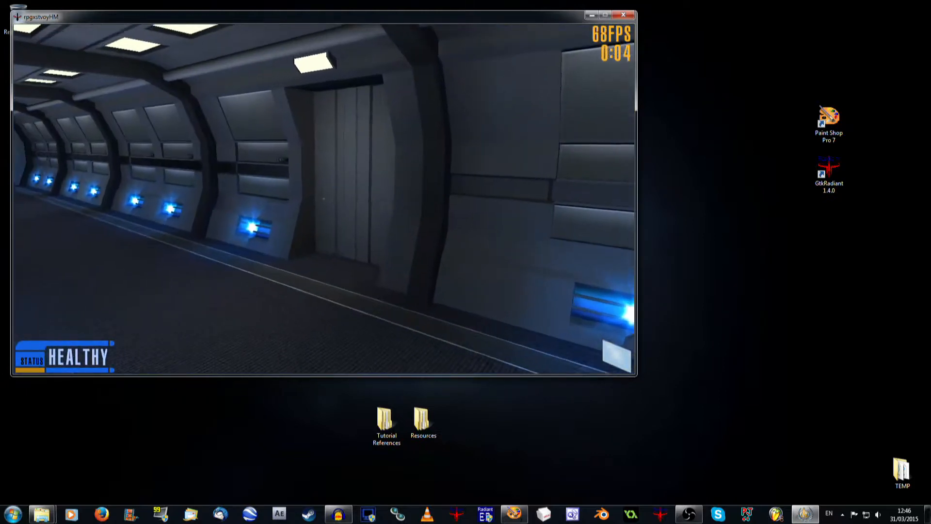
pyautogui.press('w')
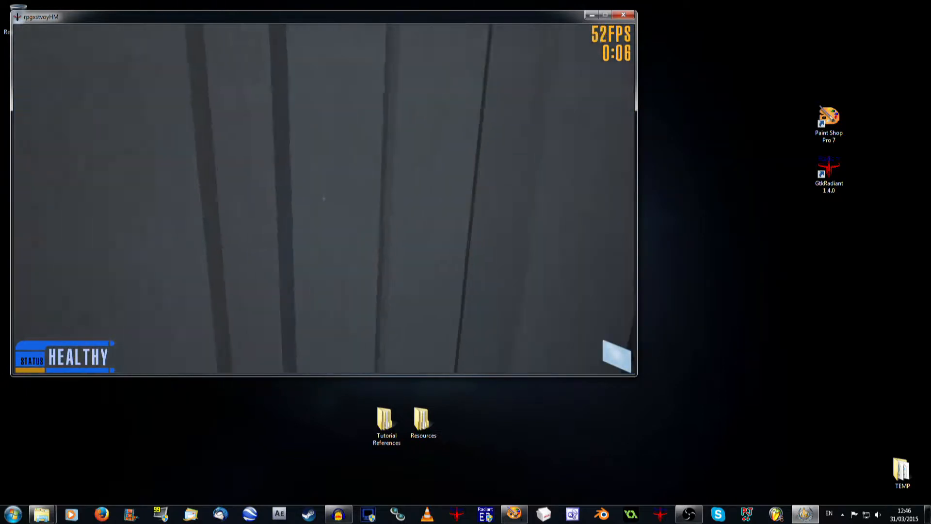
# Walk past the corridor door's control panel and into the room with the large shuttle picture to inspect the surrounding textures
pyautogui.press('w')
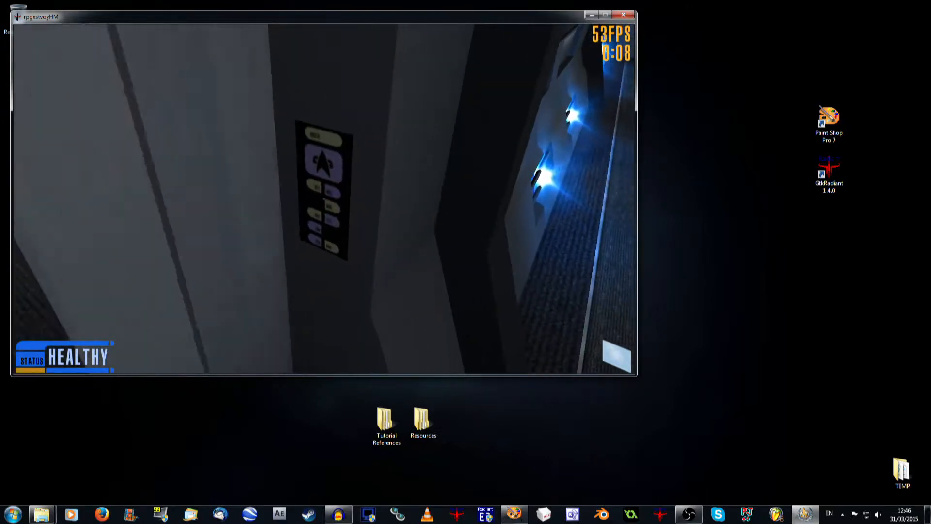
pyautogui.press('w')
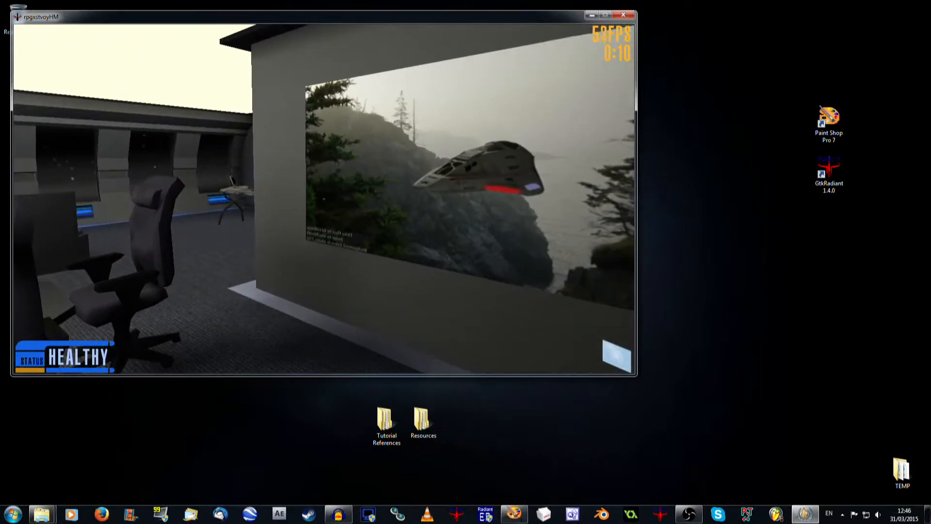
pyautogui.press('w')
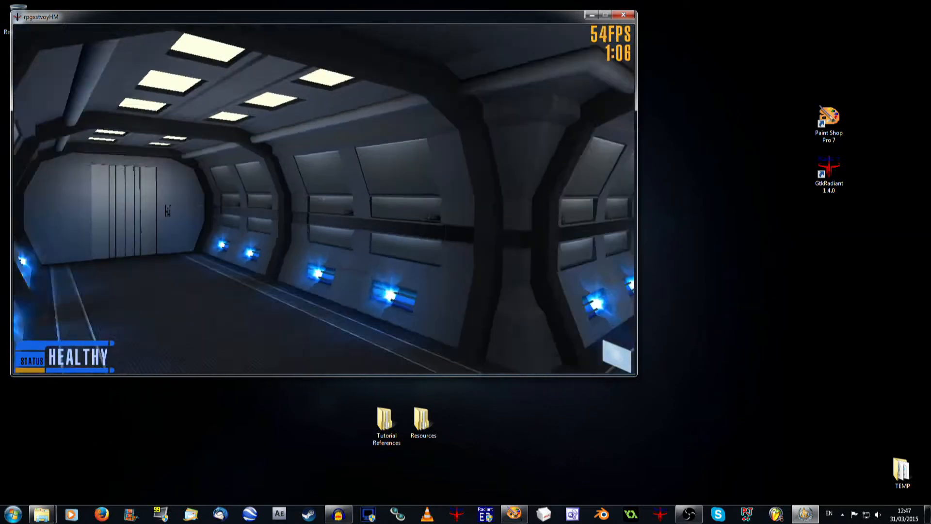
# Walk up to the corridor's end door and back along the hallway to examine the retextured doors, wall panels and carpet
pyautogui.press('w')
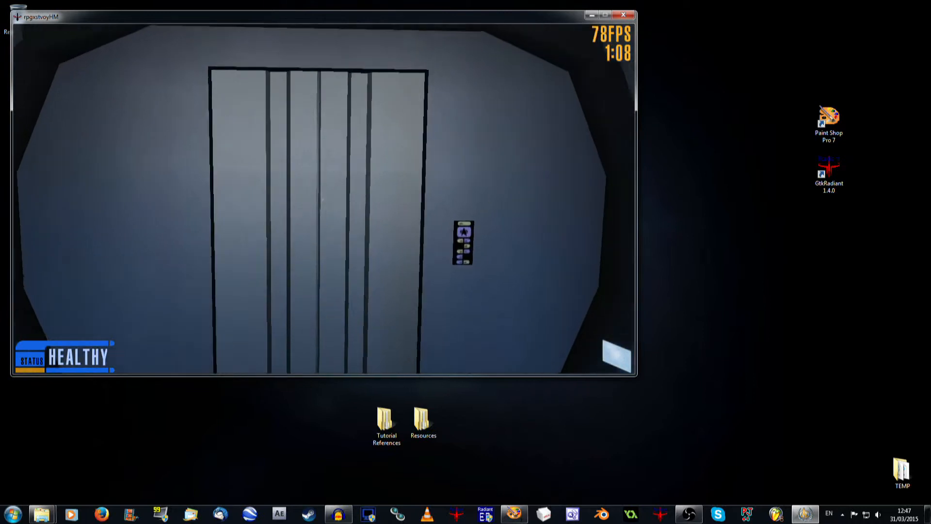
pyautogui.press('w')
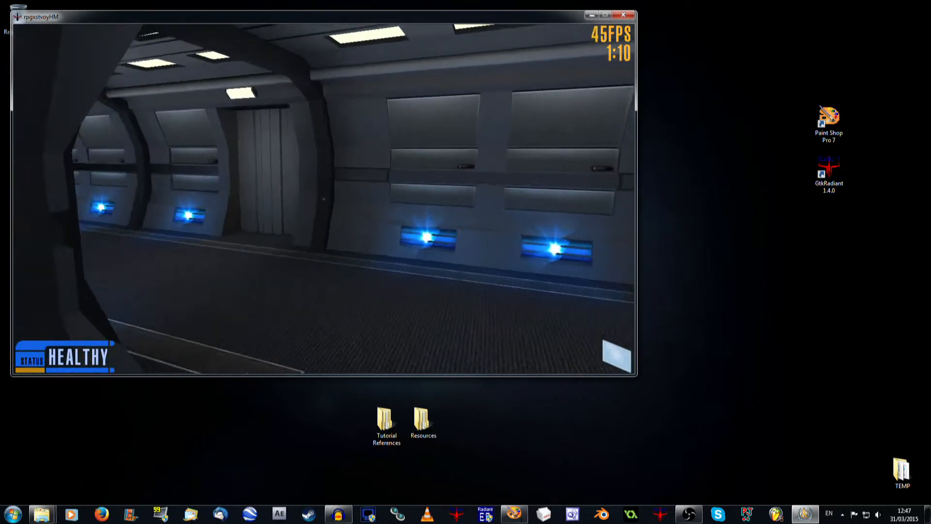
pyautogui.press('w')
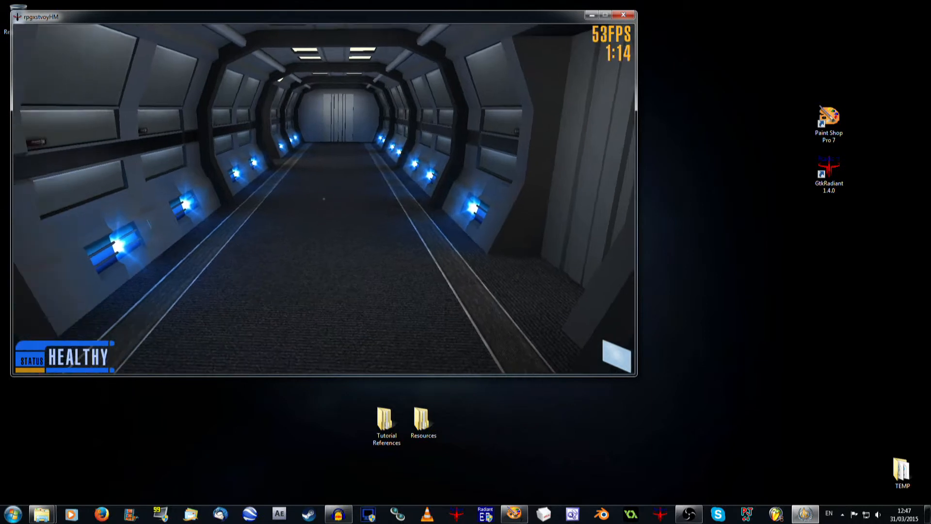
pyautogui.press('s')
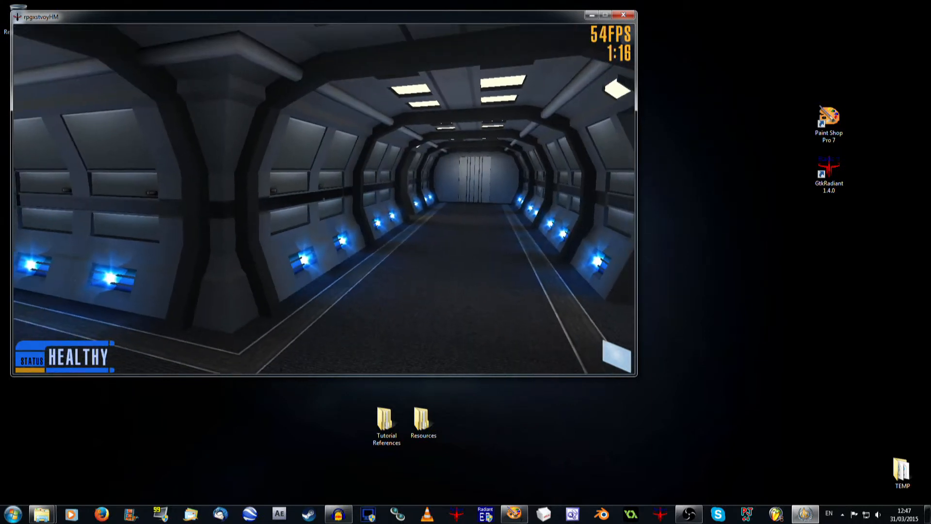
pyautogui.press('s')
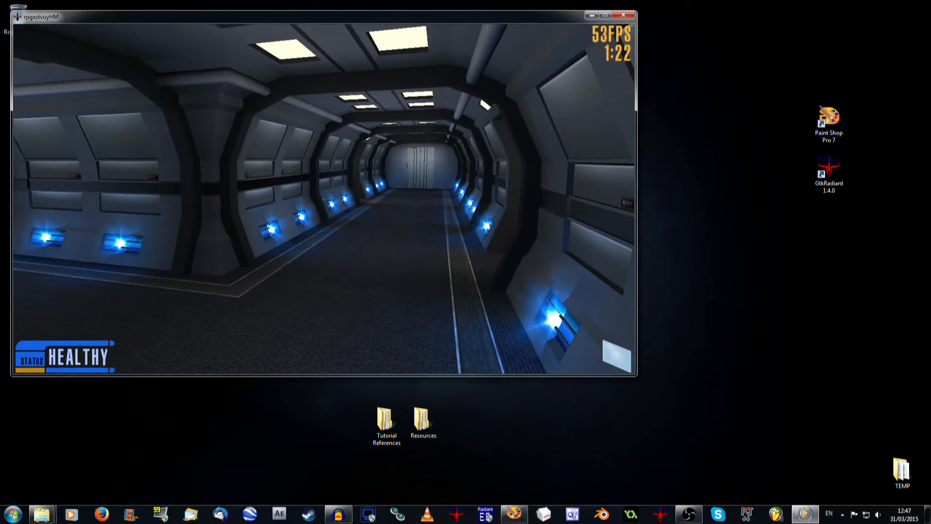
pyautogui.press('Escape')
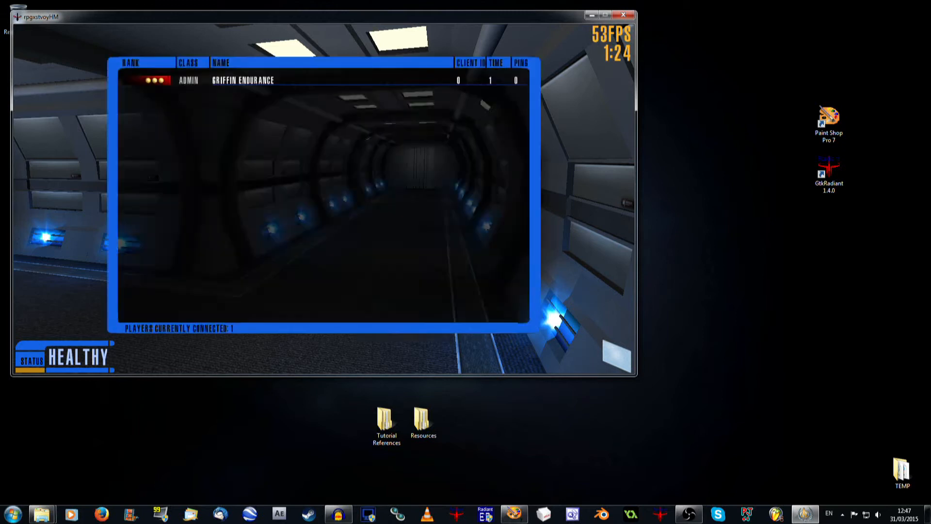